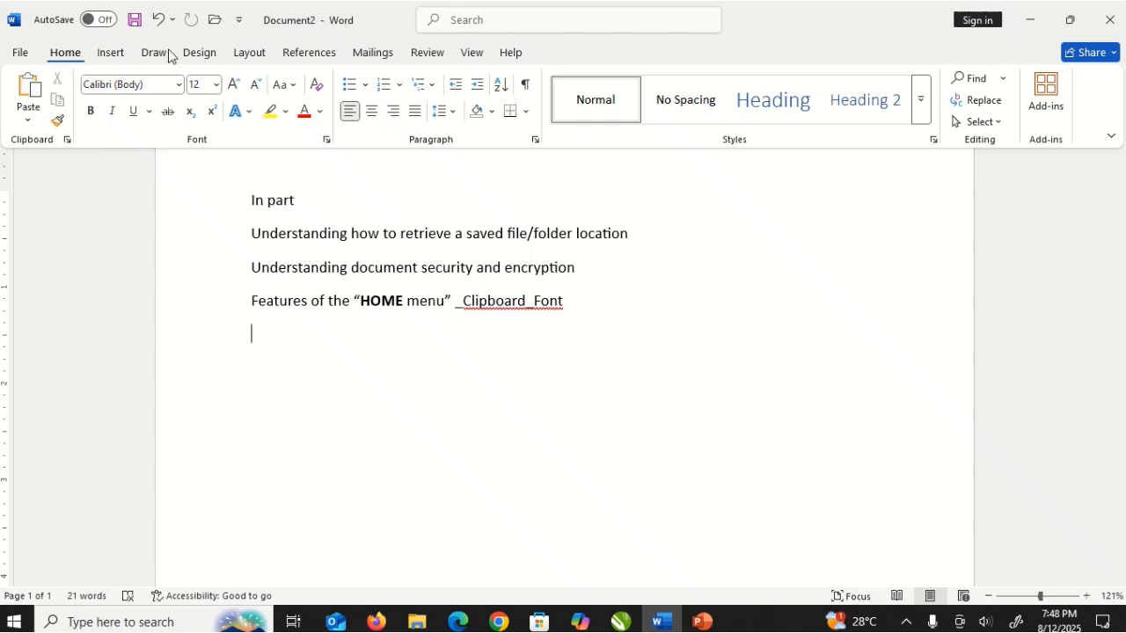
pyautogui.click(114, 54)
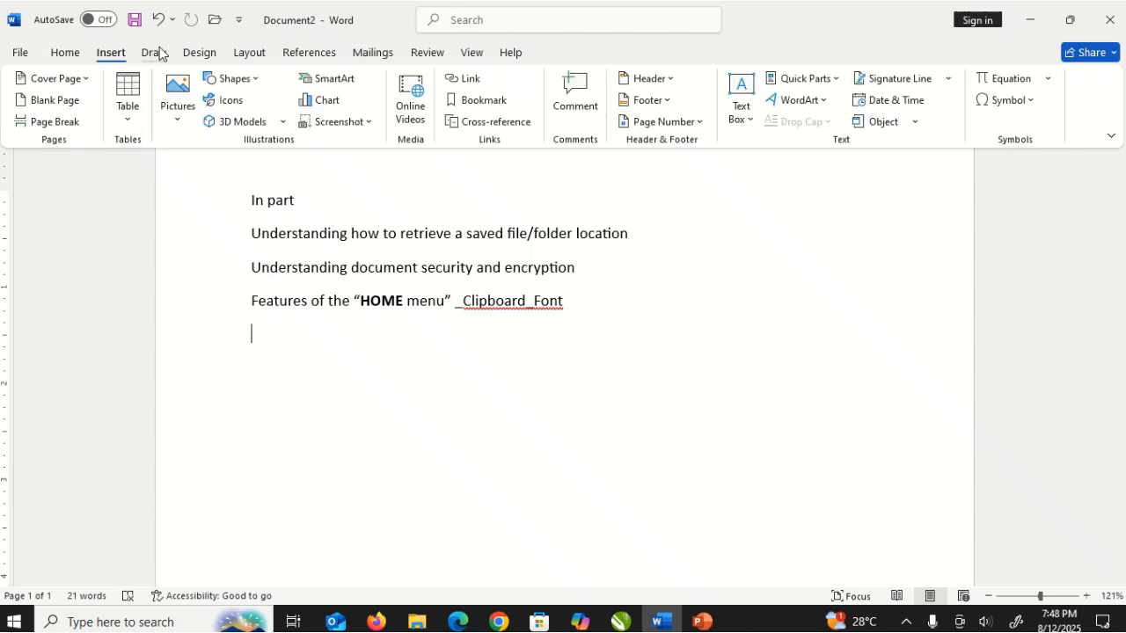
pyautogui.click(66, 53)
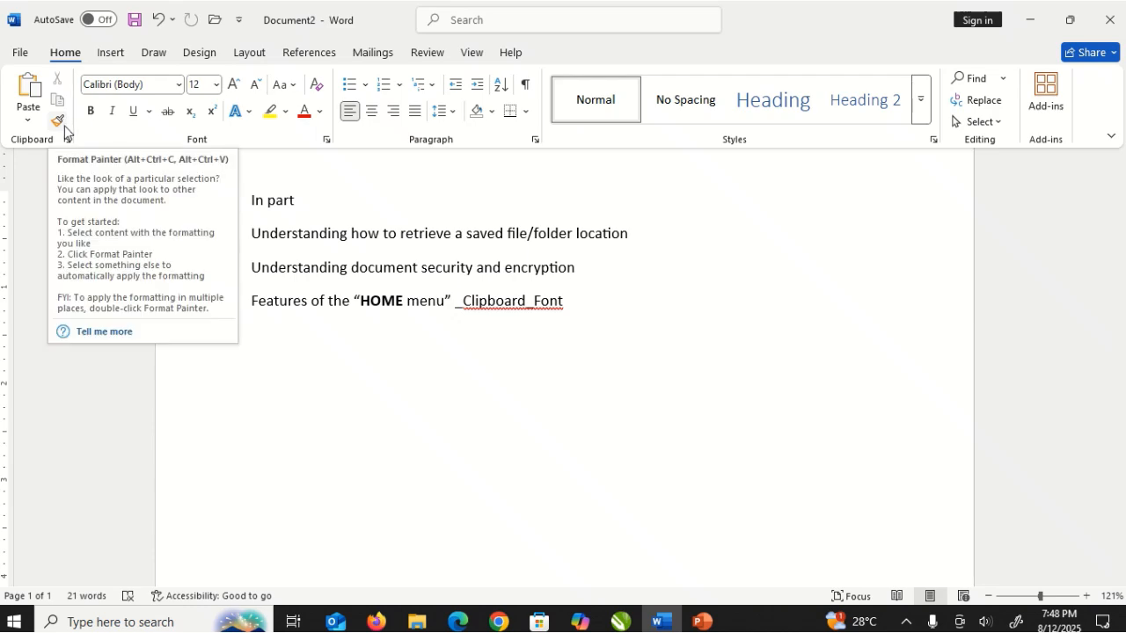
pyautogui.click(516, 319)
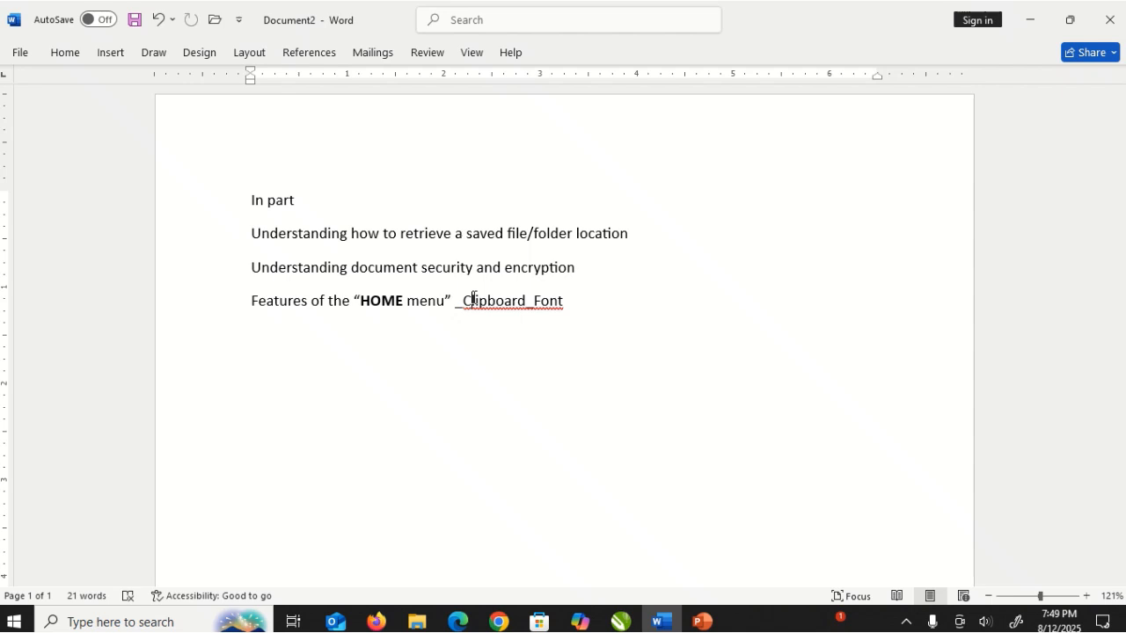
# Increase the font size of all the document text to 17 pt.
pyautogui.click(62, 52)
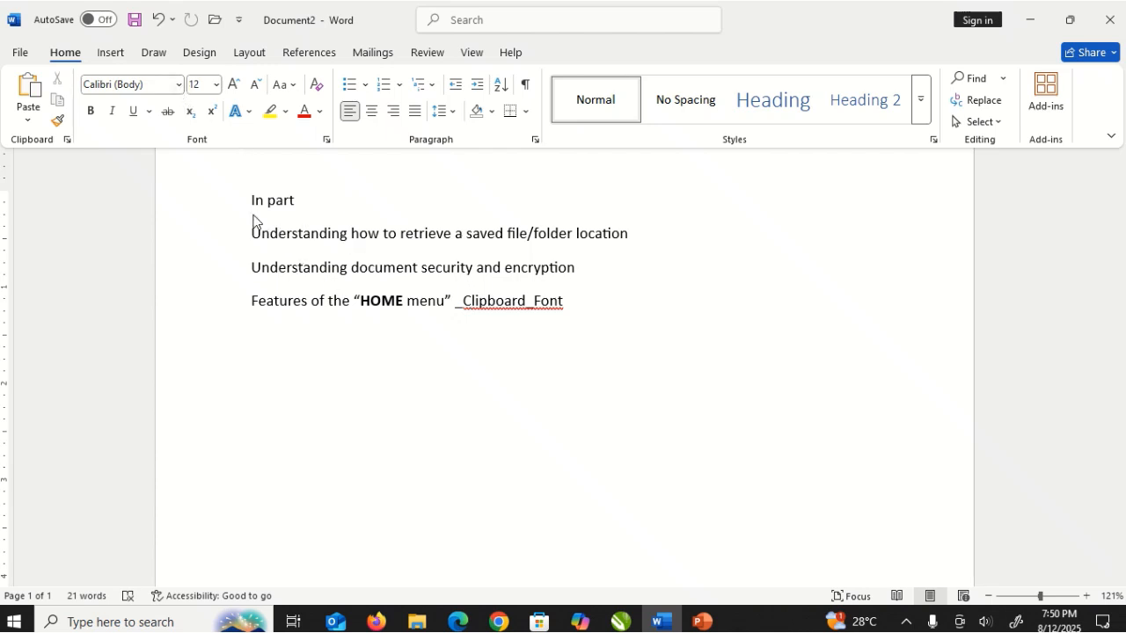
pyautogui.hotkey('ctrl', 'a')
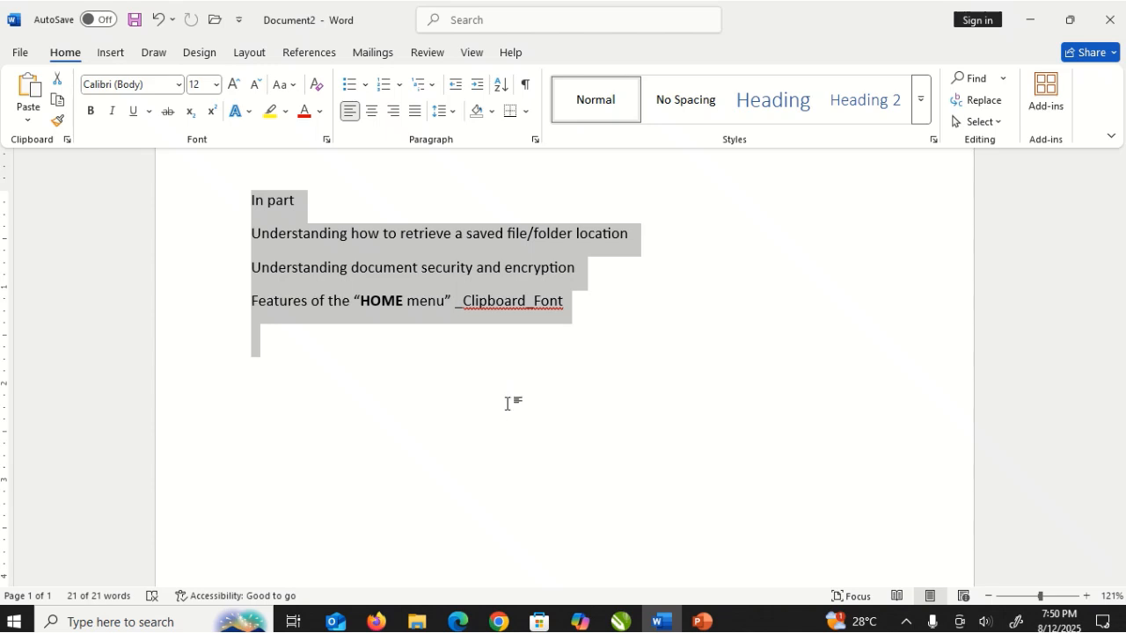
pyautogui.hotkey('ctrl', ']')
pyautogui.hotkey('ctrl', ']')
pyautogui.hotkey('ctrl', ']')
pyautogui.hotkey('ctrl', ']')
pyautogui.hotkey('ctrl', ']')
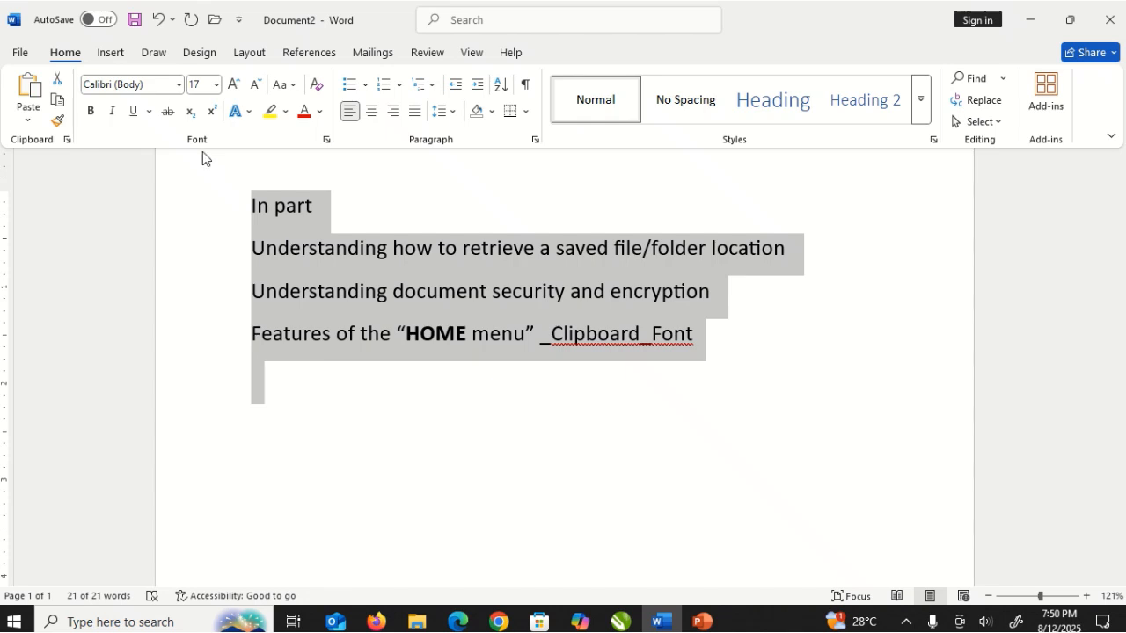
pyautogui.hotkey('ctrl', 'F1')
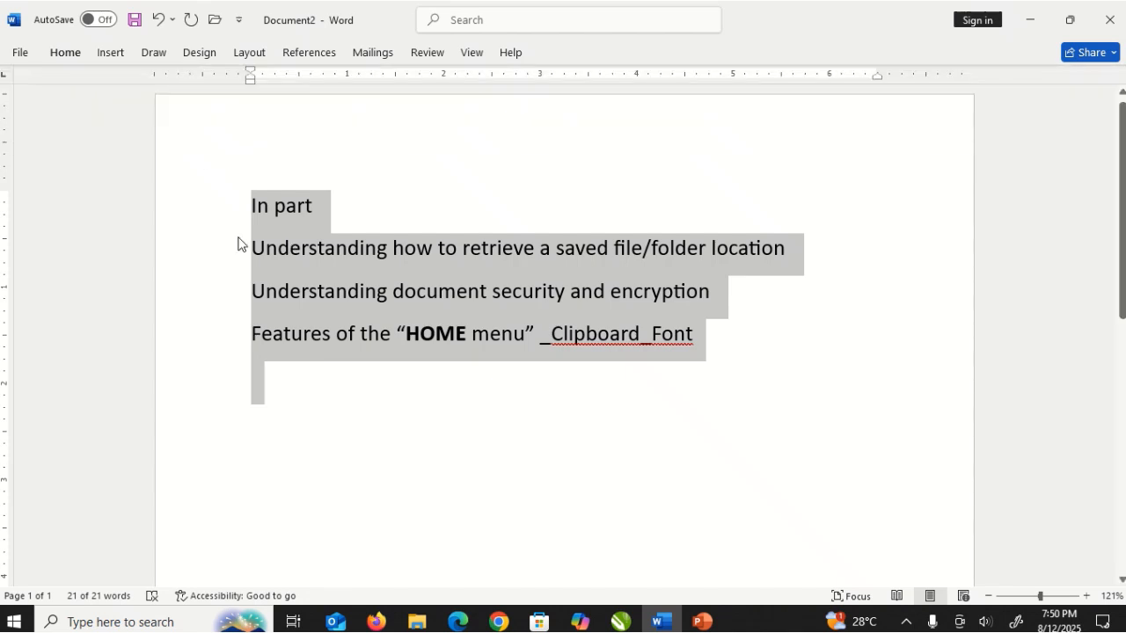
pyautogui.click(349, 266)
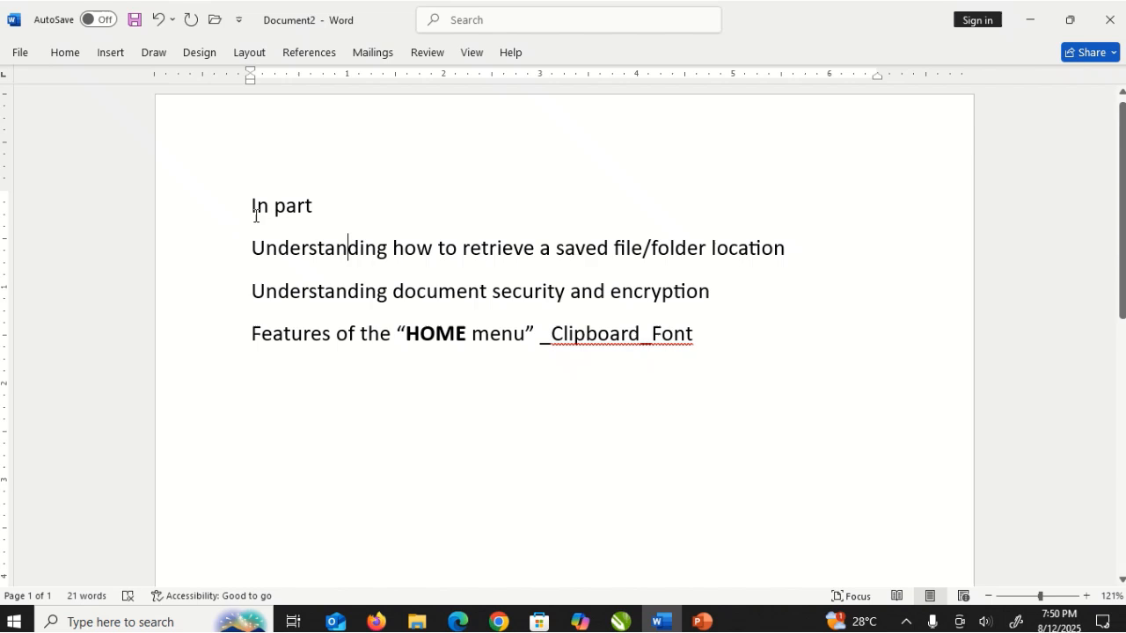
pyautogui.moveTo(245, 205); pyautogui.dragTo(326, 208)
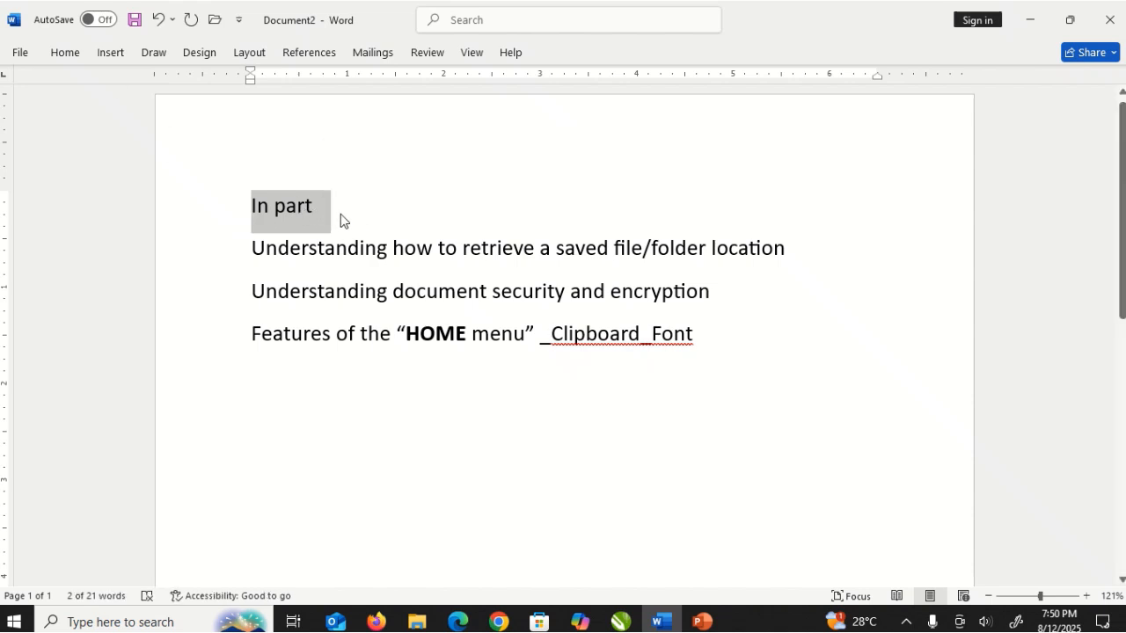
pyautogui.click(62, 55)
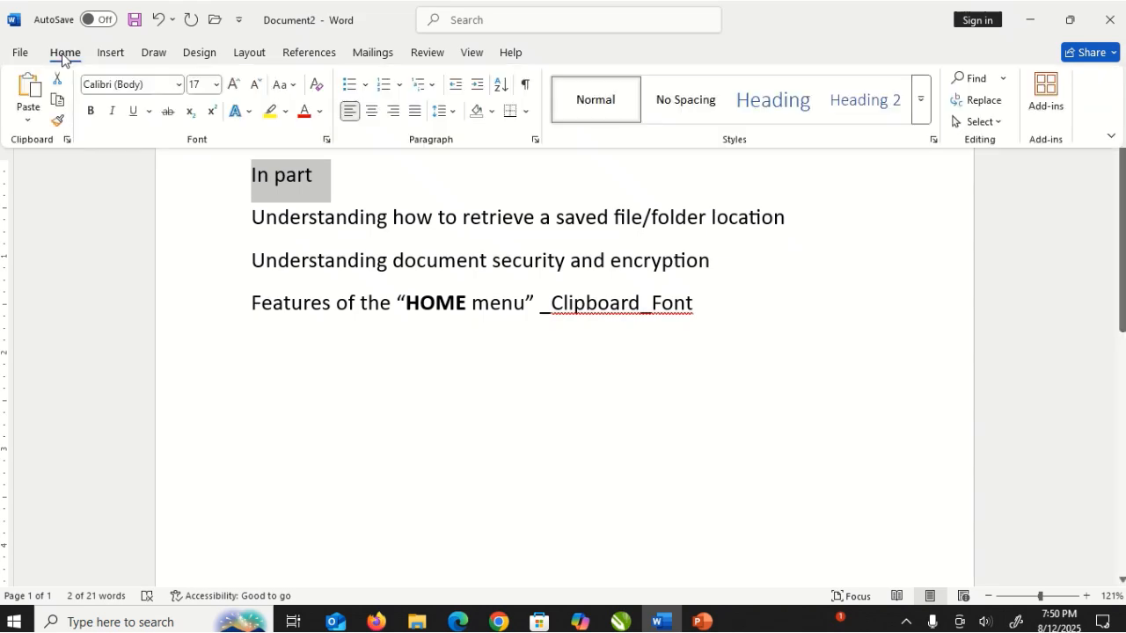
pyautogui.click(180, 88)
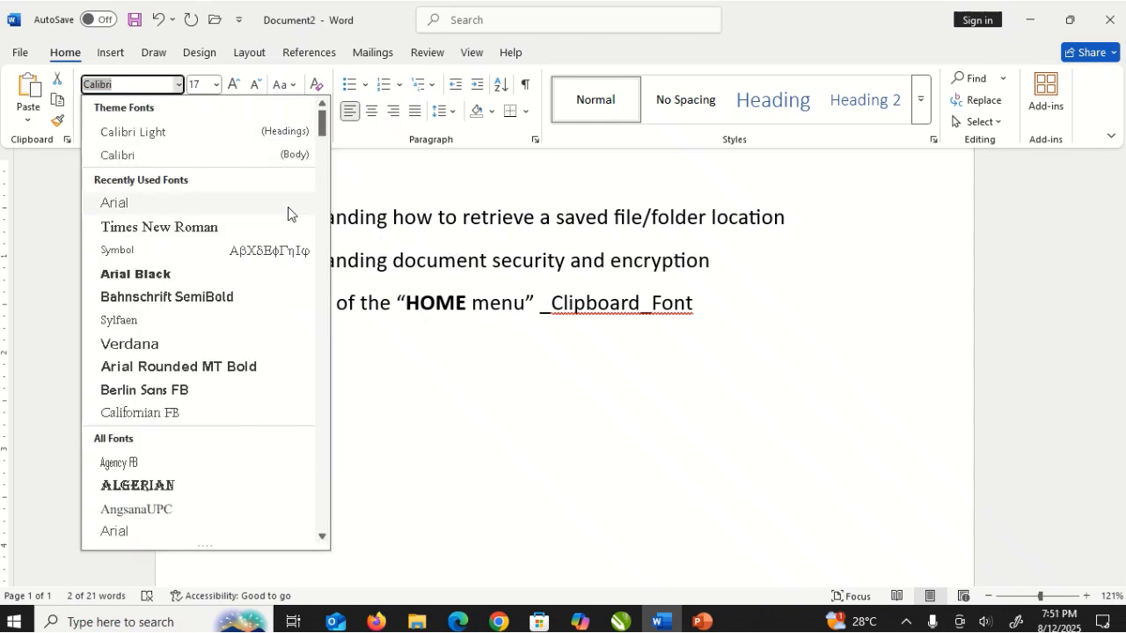
pyautogui.press('Escape')
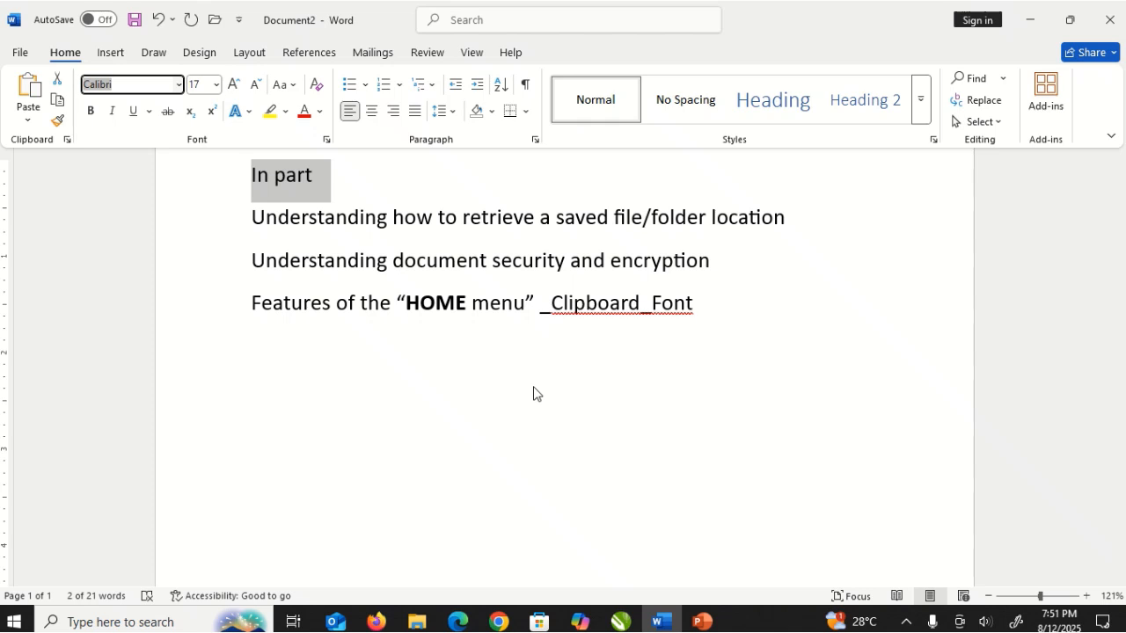
# Shift the "In part" title to about the middle of its line by adjusting the blank space in front of it.
pyautogui.click(247, 176)
pyautogui.doubleClick(248, 176)
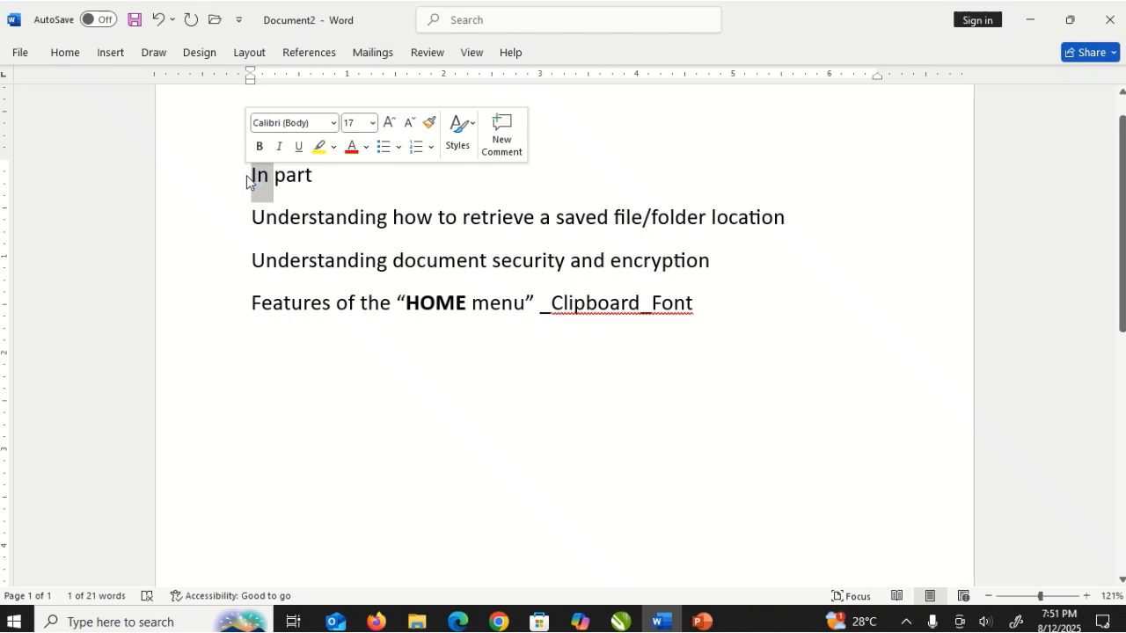
pyautogui.click(247, 175)
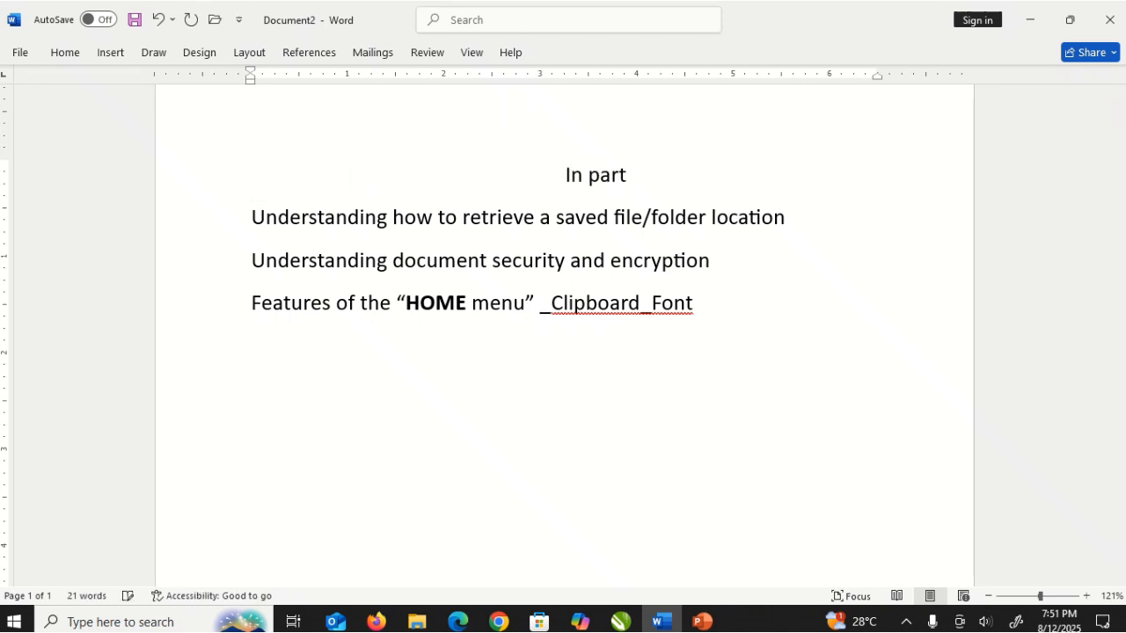
pyautogui.press('BackSpace')
pyautogui.press('BackSpace')
pyautogui.press('BackSpace')
pyautogui.press('BackSpace')
pyautogui.press('BackSpace')
pyautogui.press('BackSpace')
pyautogui.press('BackSpace')
pyautogui.press('BackSpace')
pyautogui.press('BackSpace')
pyautogui.press('BackSpace')
pyautogui.press('BackSpace')
pyautogui.press('BackSpace')
pyautogui.press('BackSpace')
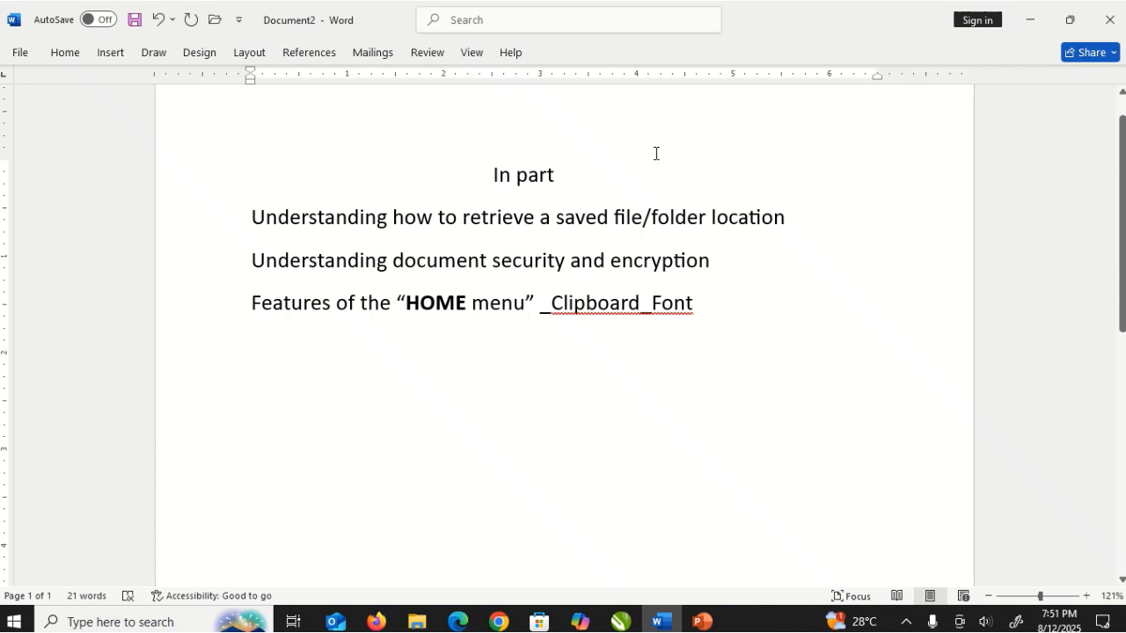
# Change the font of the "In part" title to Vivaldi.
pyautogui.moveTo(590, 167); pyautogui.dragTo(559, 178)
pyautogui.click(477, 177)
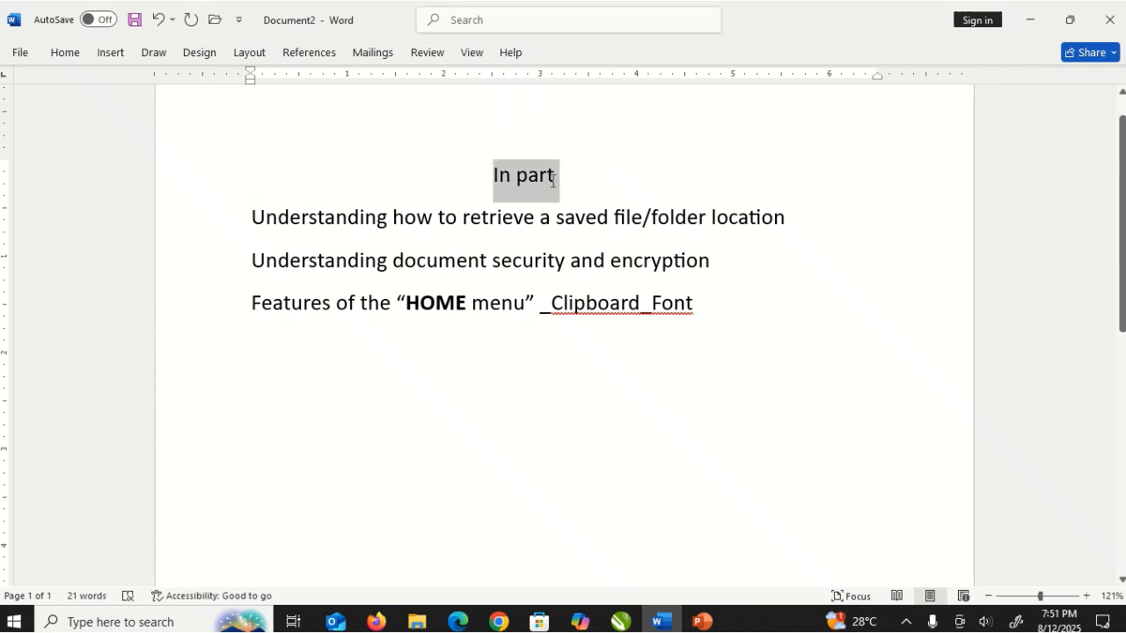
pyautogui.click(77, 58)
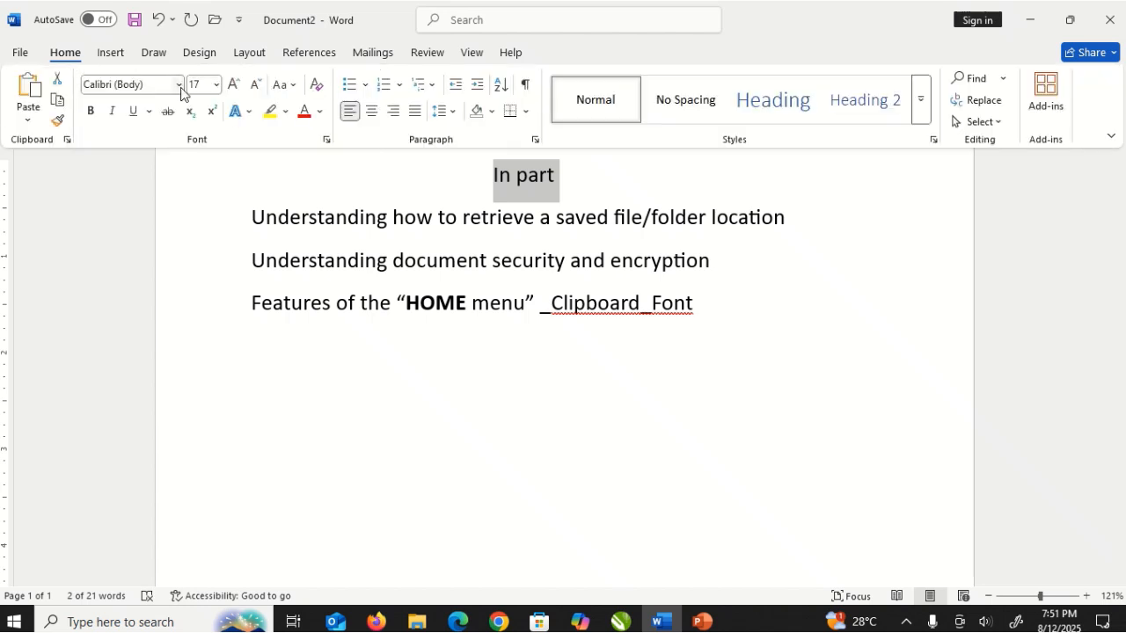
pyautogui.click(179, 85)
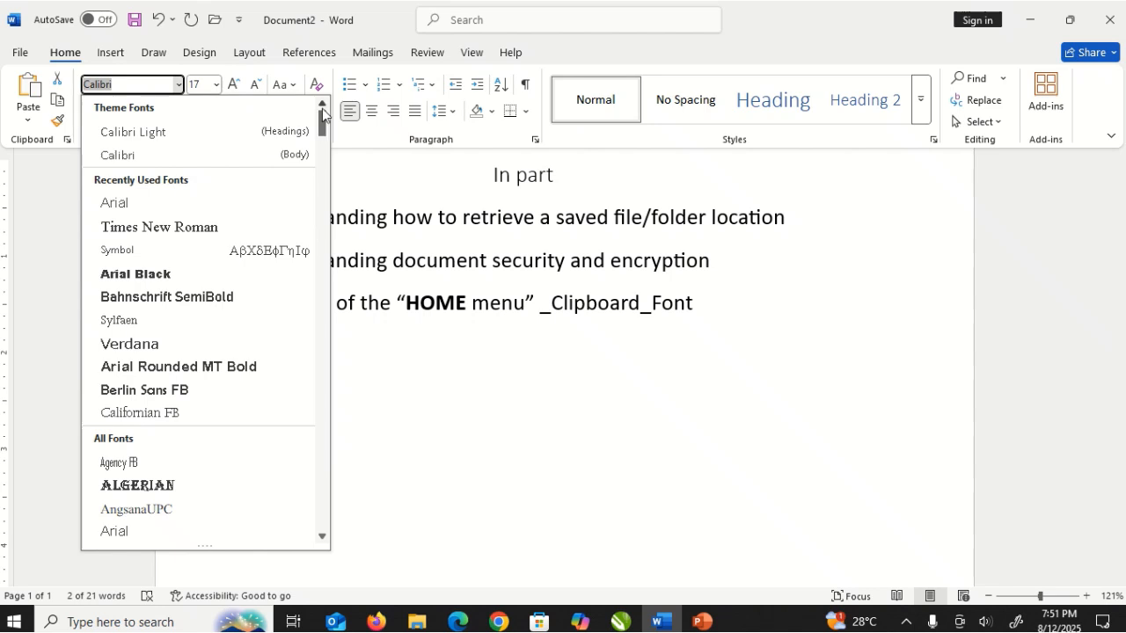
pyautogui.moveTo(324, 124); pyautogui.dragTo(323, 120)
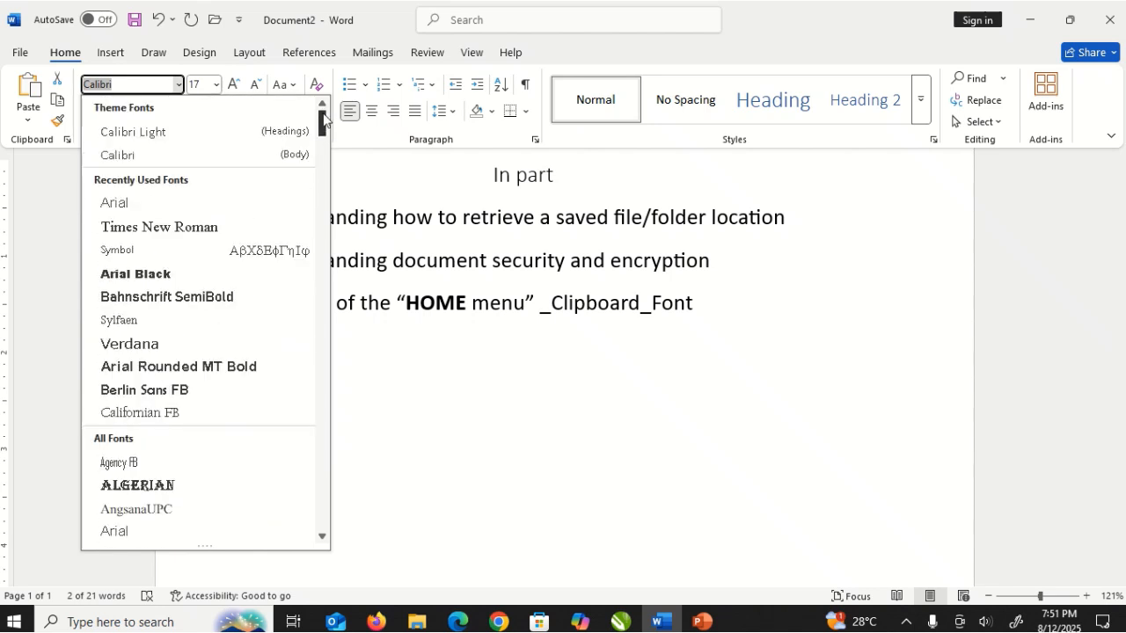
pyautogui.click(325, 536)
pyautogui.click(325, 535)
pyautogui.click(326, 536)
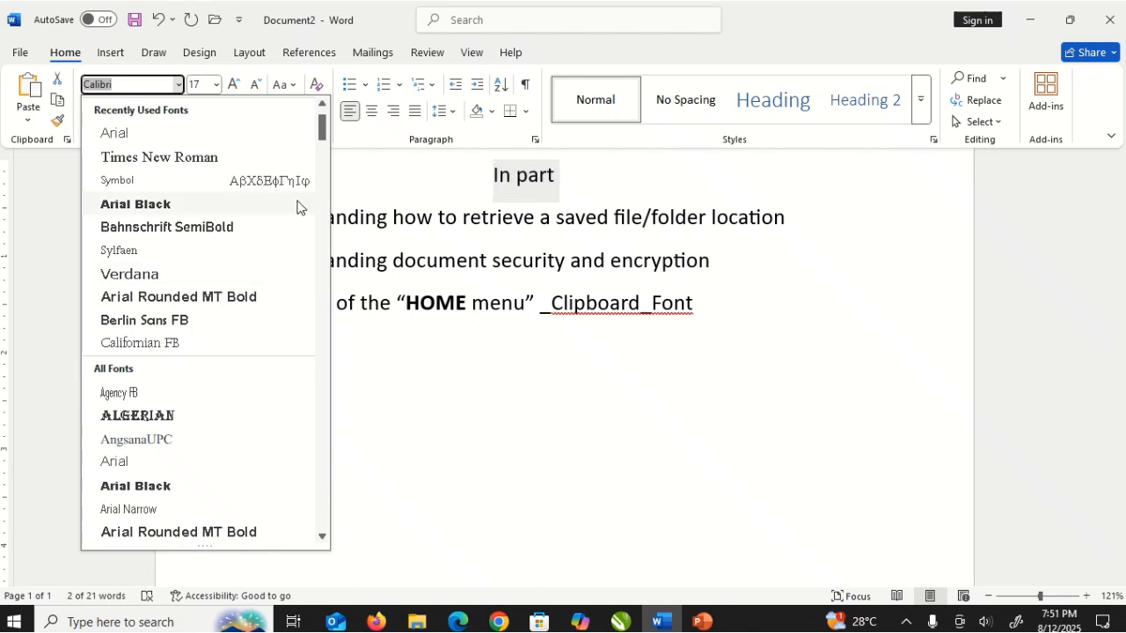
pyautogui.moveTo(323, 129); pyautogui.dragTo(323, 121)
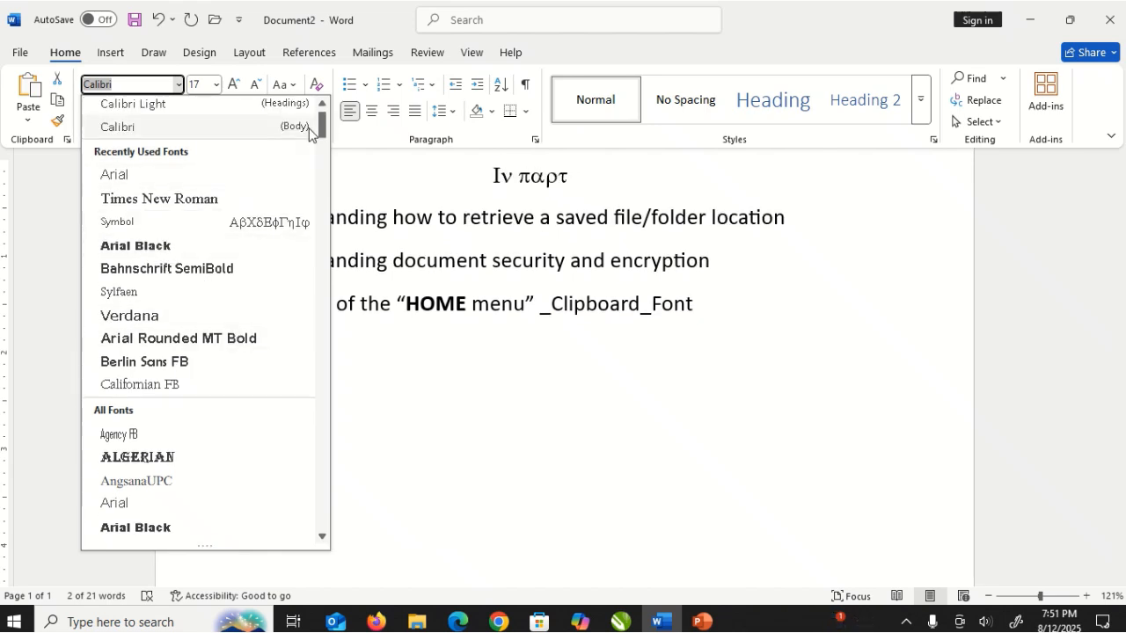
pyautogui.click(320, 307)
pyautogui.moveTo(316, 392); pyautogui.dragTo(327, 533)
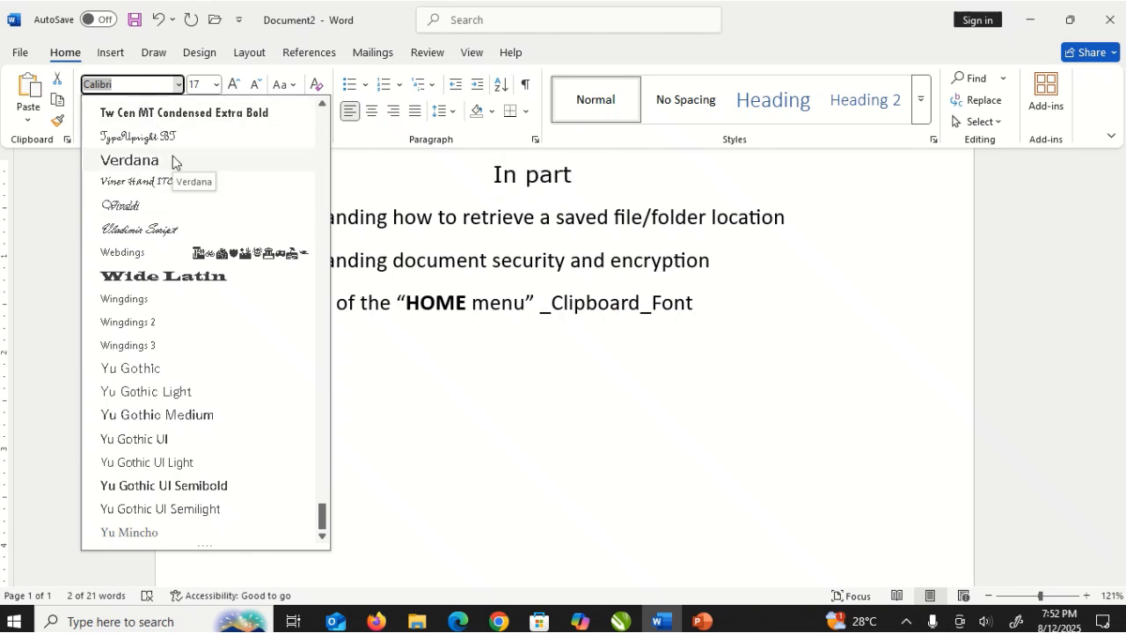
pyautogui.write('Vi')
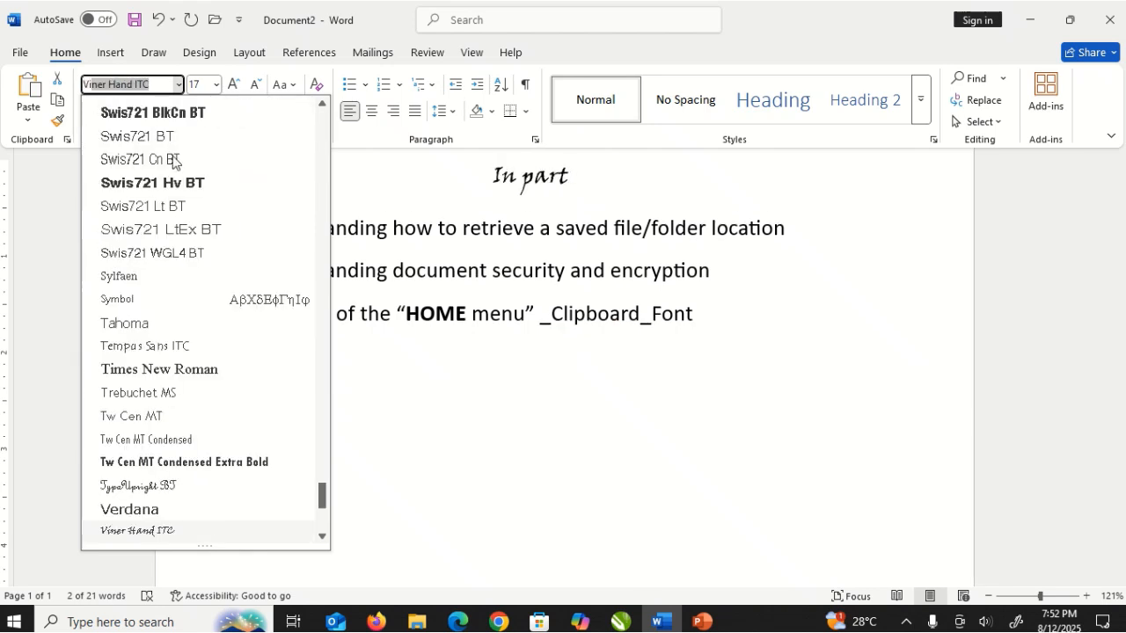
pyautogui.write('valdi')
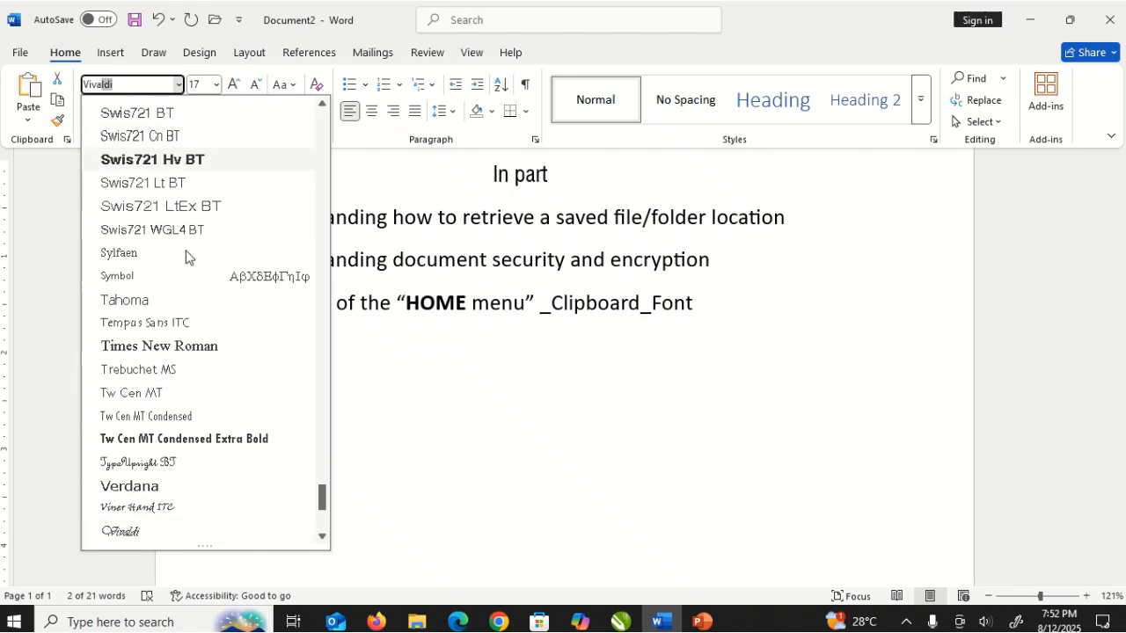
pyautogui.click(143, 533)
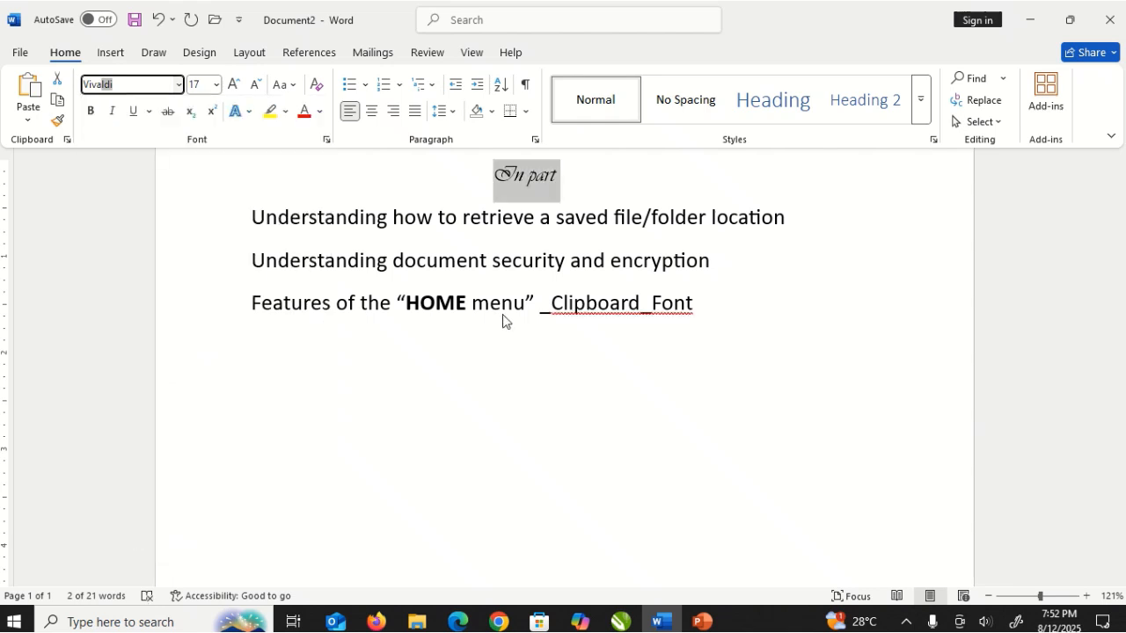
pyautogui.click(568, 181)
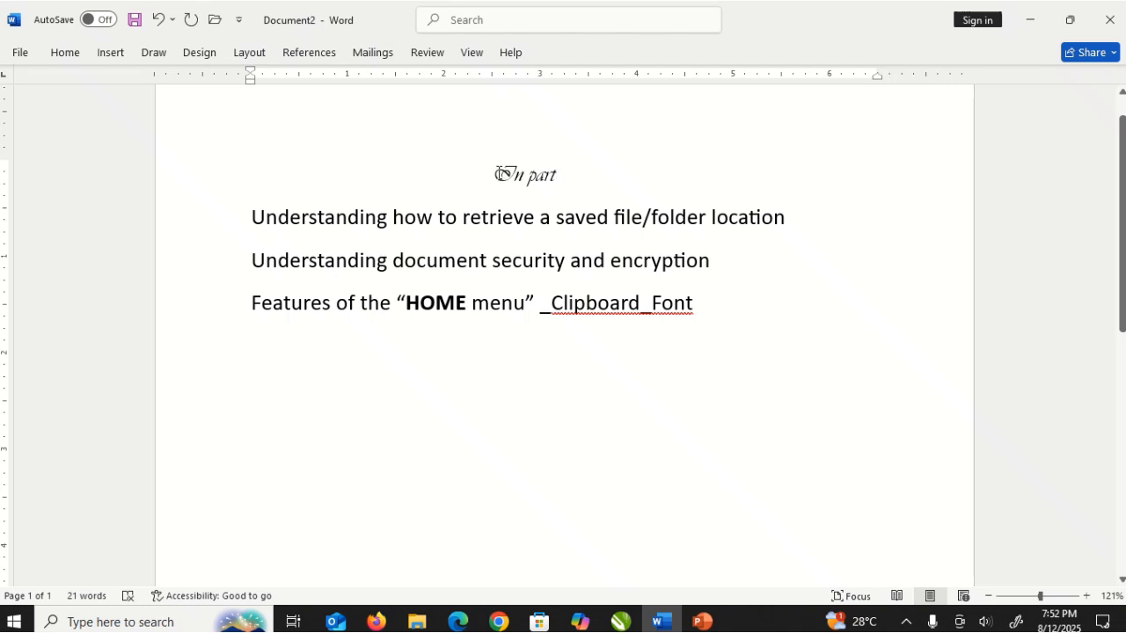
# Enlarge the "In part" title to 38 pt.
pyautogui.moveTo(499, 173); pyautogui.dragTo(598, 173)
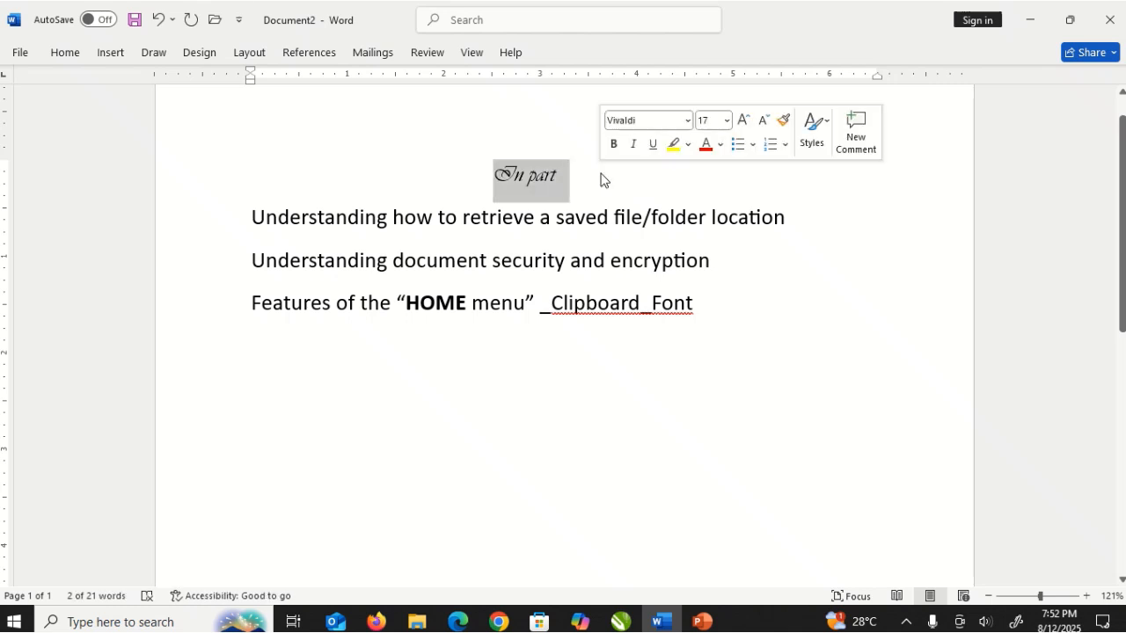
pyautogui.hotkey('ctrl', ']')
pyautogui.hotkey('ctrl', ']')
pyautogui.hotkey('ctrl', ']')
pyautogui.hotkey('ctrl', ']')
pyautogui.hotkey('ctrl', ']')
pyautogui.hotkey('ctrl', ']')
pyautogui.hotkey('ctrl', ']')
pyautogui.hotkey('ctrl', ']')
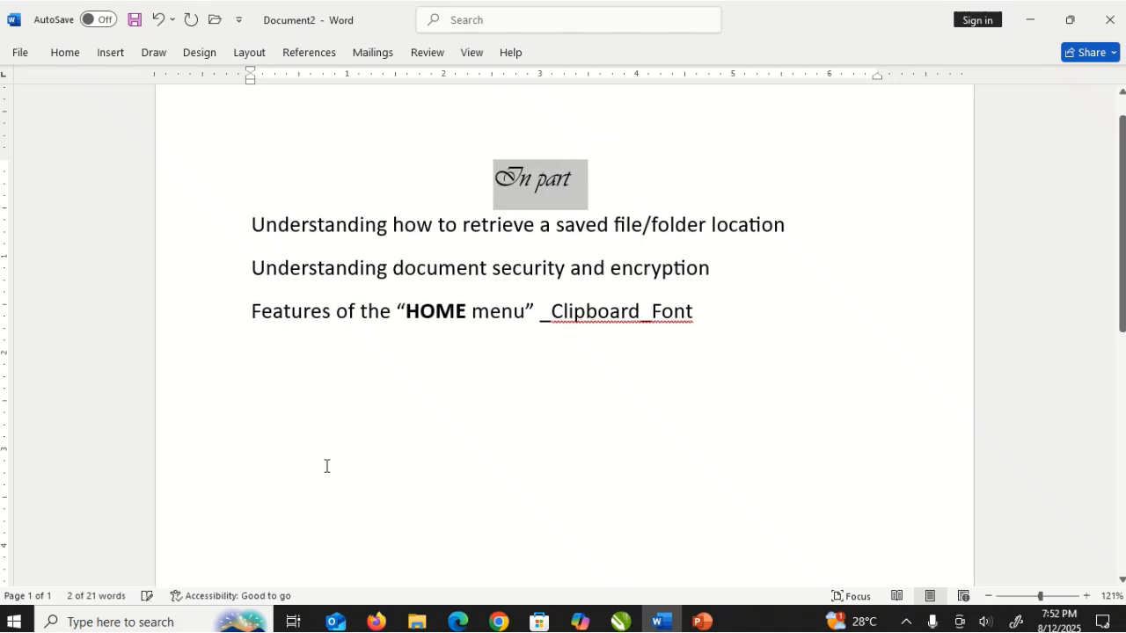
pyautogui.hotkey('ctrl', ']')
pyautogui.hotkey('ctrl', ']')
pyautogui.hotkey('ctrl', ']')
pyautogui.hotkey('ctrl', ']')
pyautogui.hotkey('ctrl', ']')
pyautogui.hotkey('ctrl', ']')
pyautogui.hotkey('ctrl', ']')
pyautogui.hotkey('ctrl', ']')
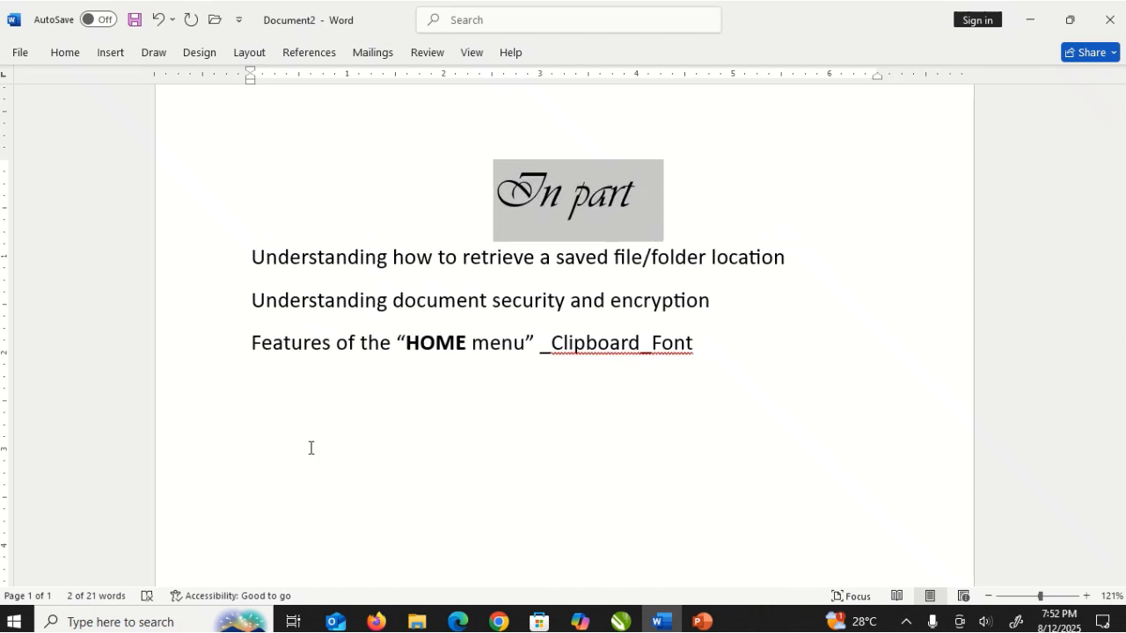
pyautogui.click(302, 348)
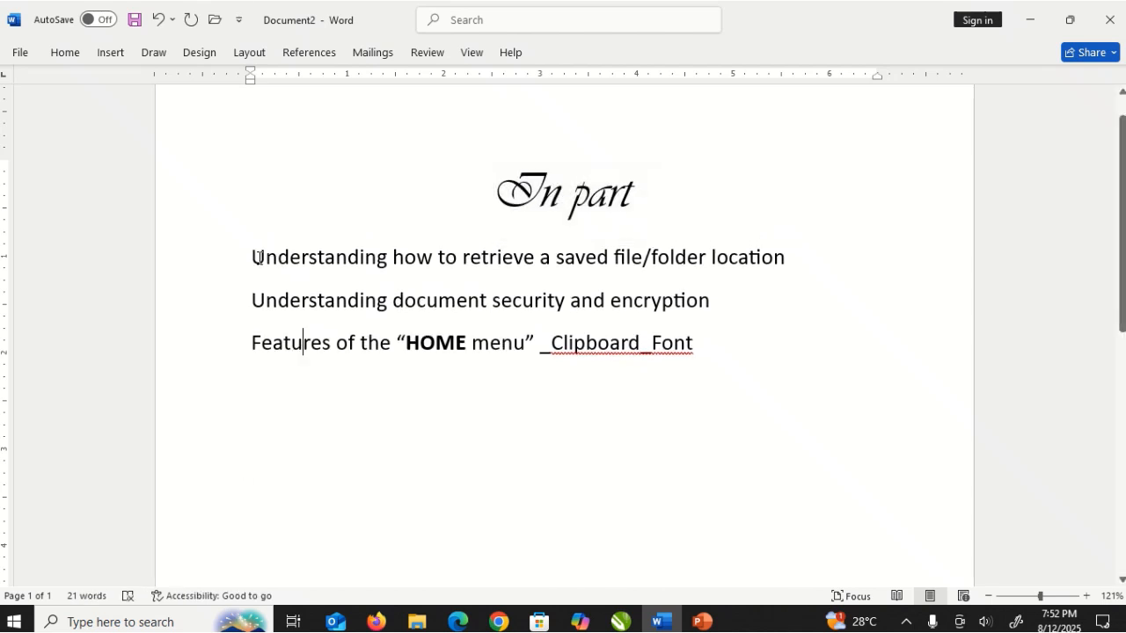
# Change the font of the "In part" title to Arial Black.
pyautogui.moveTo(260, 258); pyautogui.dragTo(648, 336)
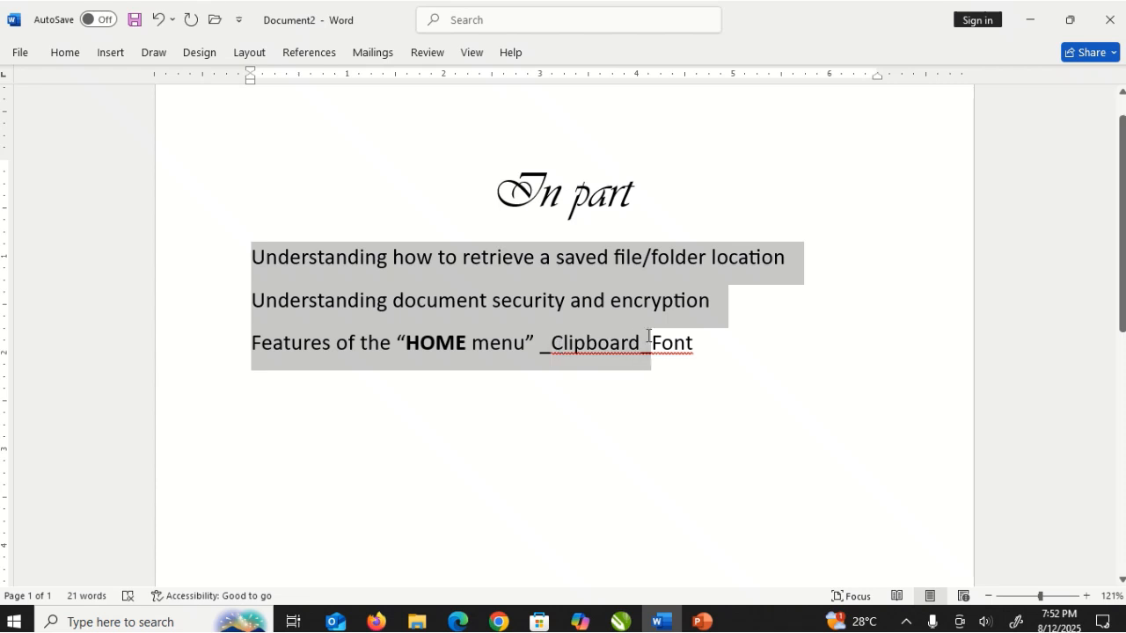
pyautogui.moveTo(655, 199); pyautogui.dragTo(498, 169)
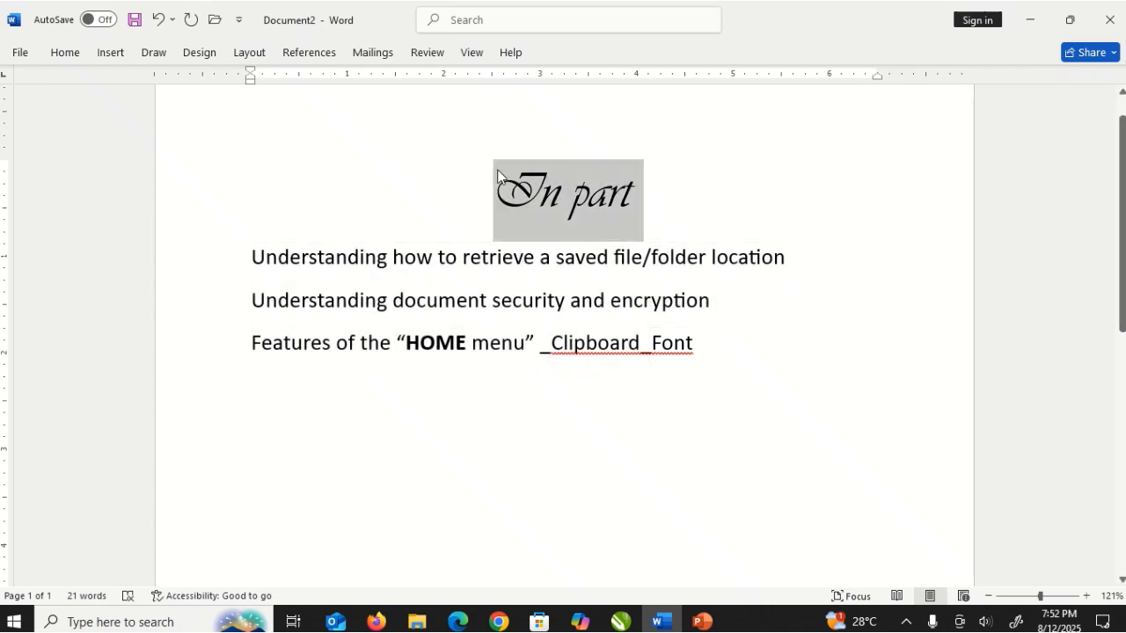
pyautogui.click(66, 53)
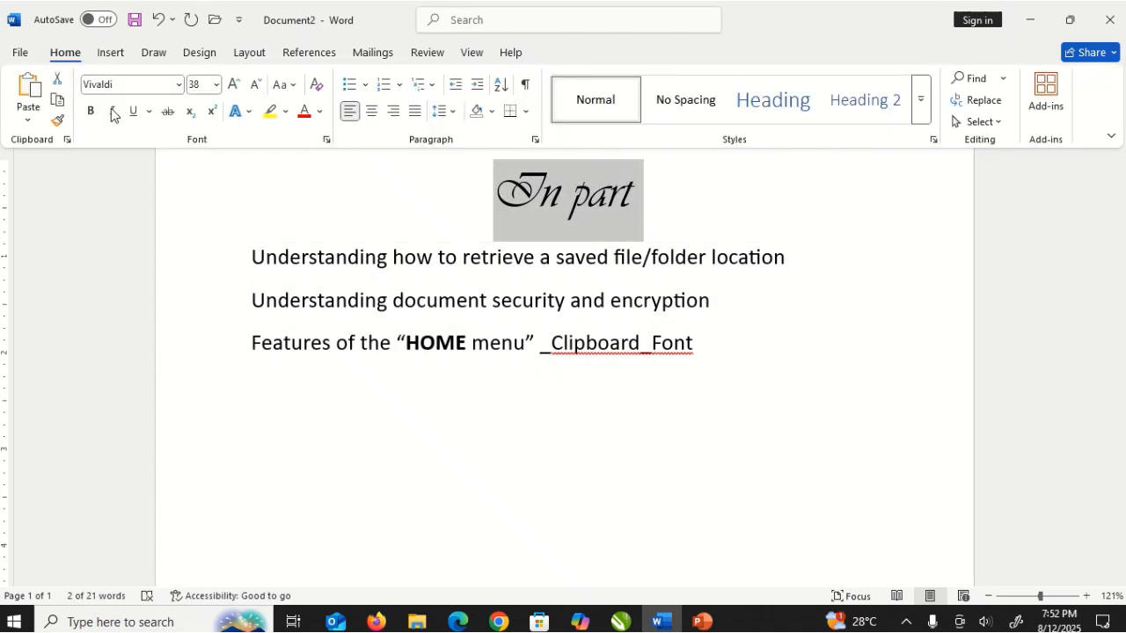
pyautogui.click(180, 87)
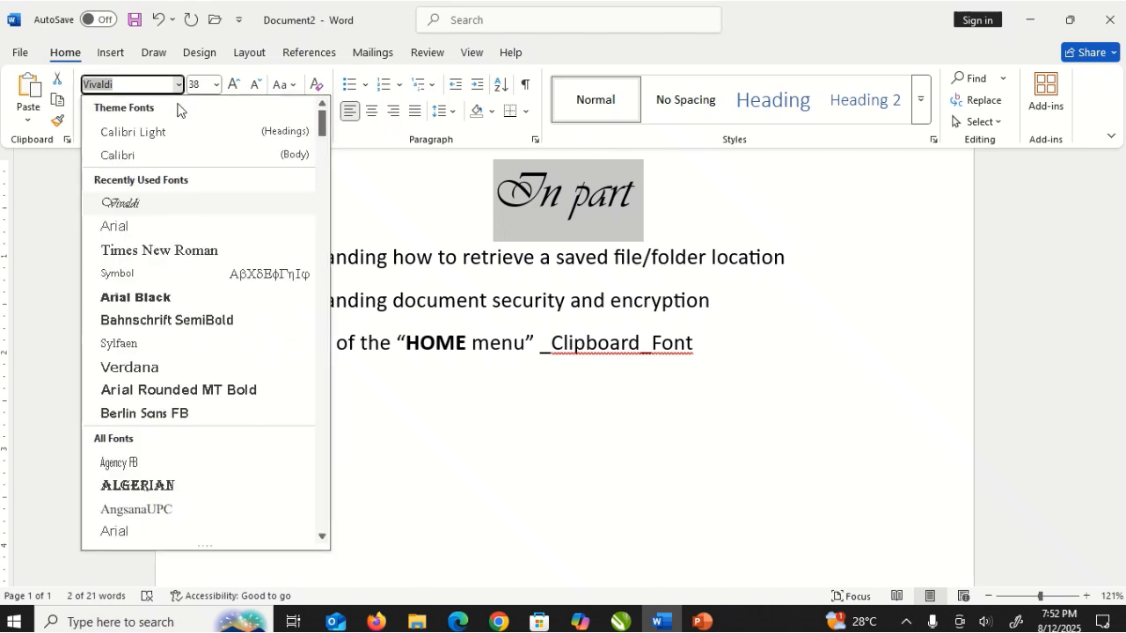
pyautogui.click(141, 299)
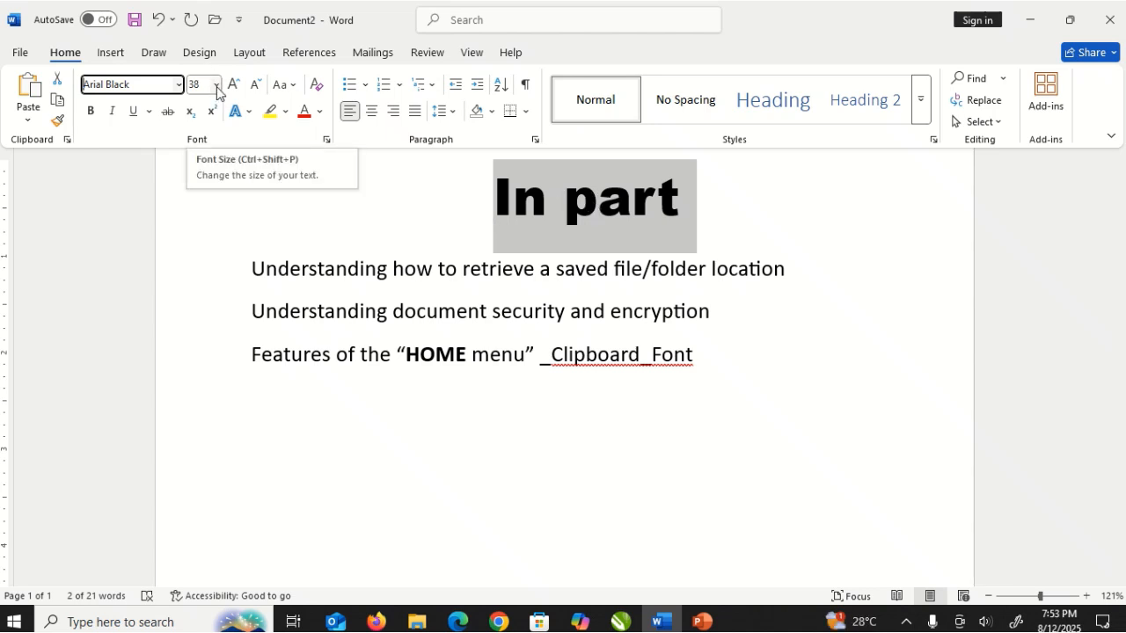
# Enlarge the selected "In part" title to 72 pt.
pyautogui.click(217, 85)
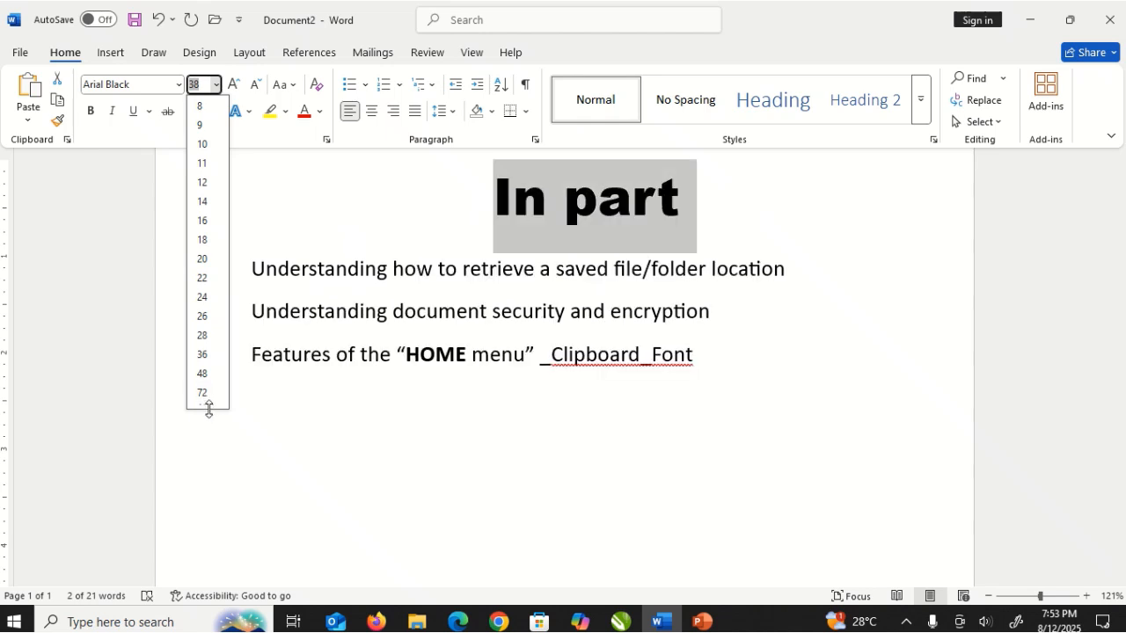
pyautogui.moveTo(209, 409)
pyautogui.mouseDown()
pyautogui.moveTo(205, 452)
pyautogui.moveTo(206, 411)
pyautogui.mouseUp()
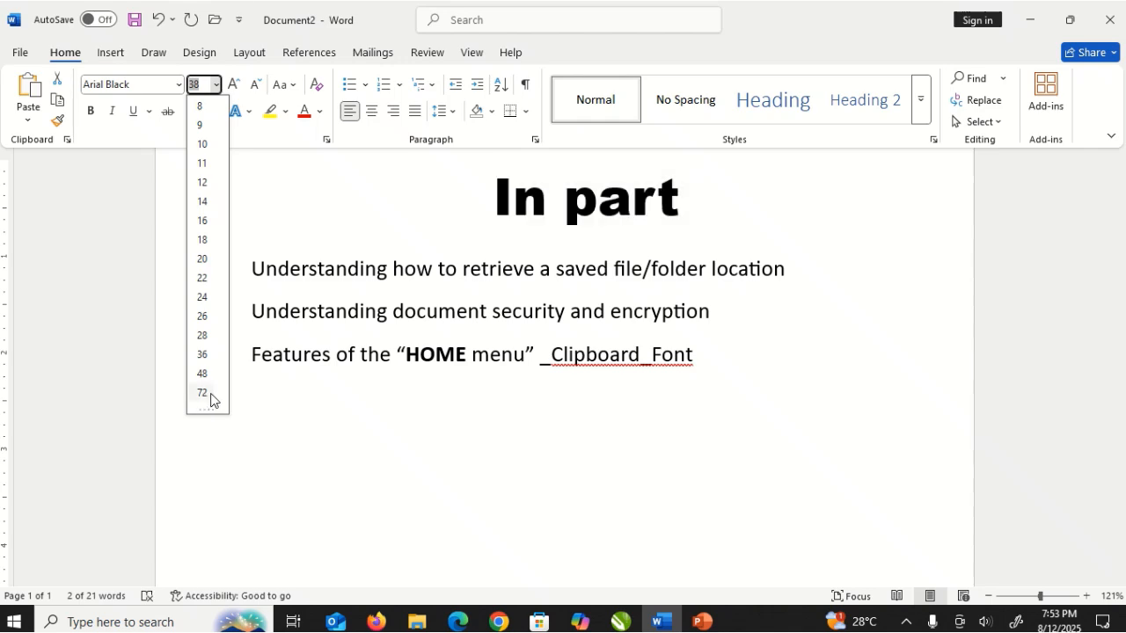
pyautogui.click(204, 394)
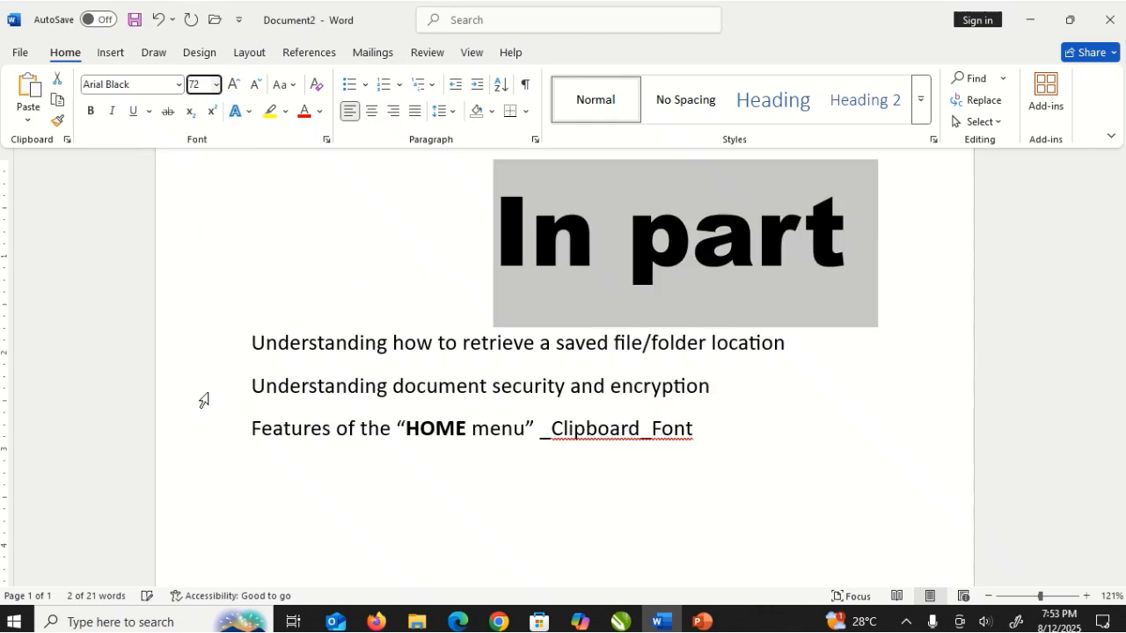
pyautogui.click(204, 84)
pyautogui.click(240, 204)
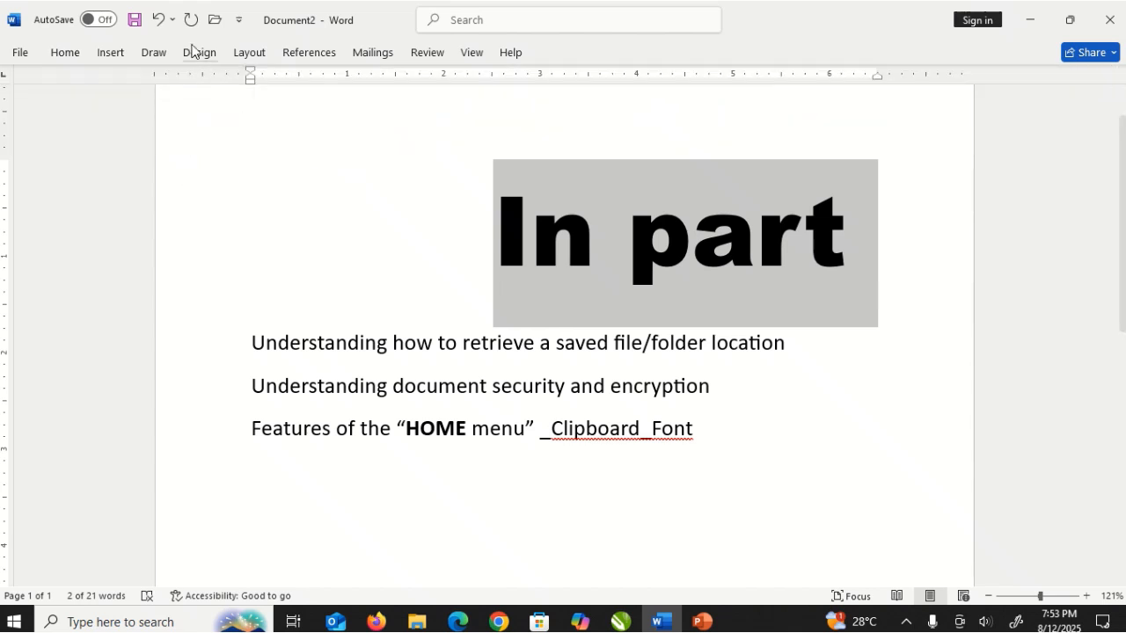
# Try to enter a custom font size of 100 pt for the "In part" title.
pyautogui.click(71, 48)
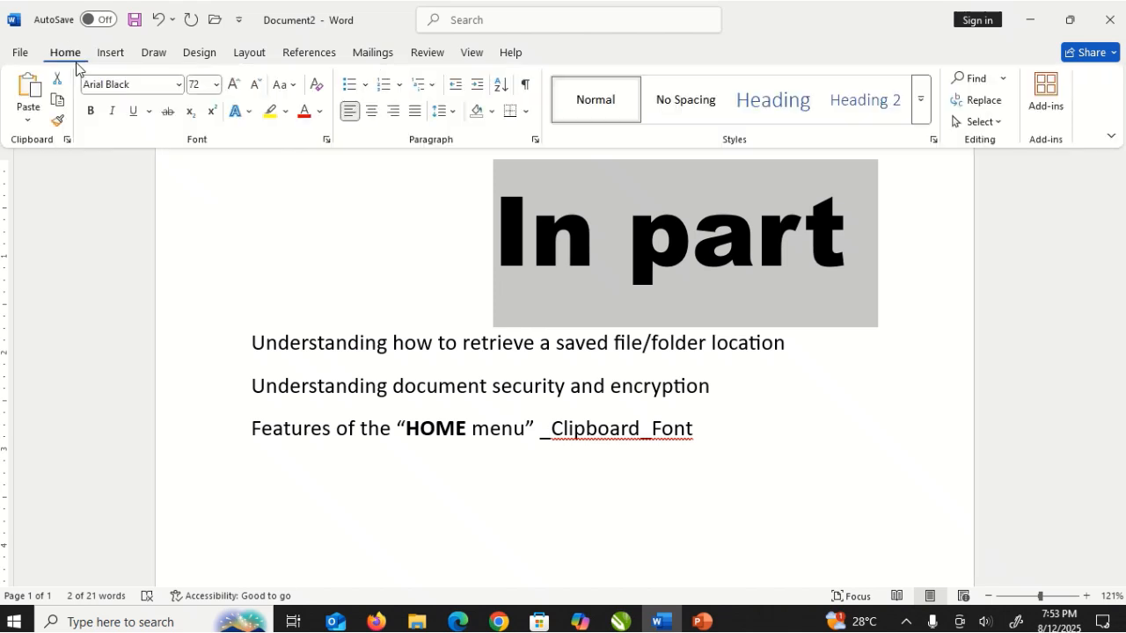
pyautogui.click(201, 85)
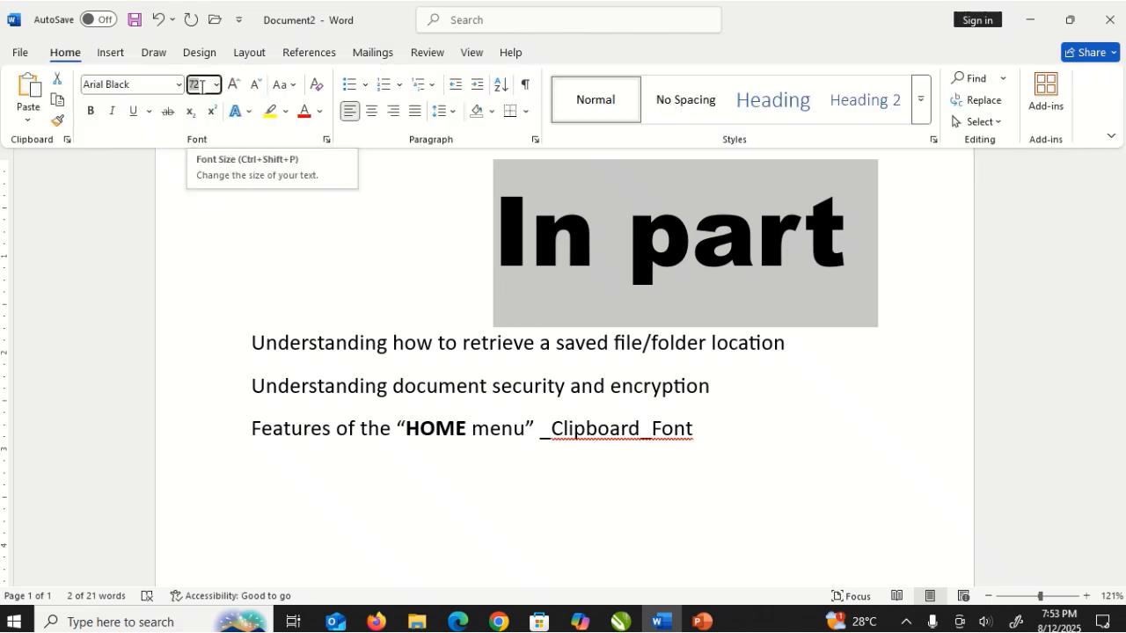
pyautogui.write('100')
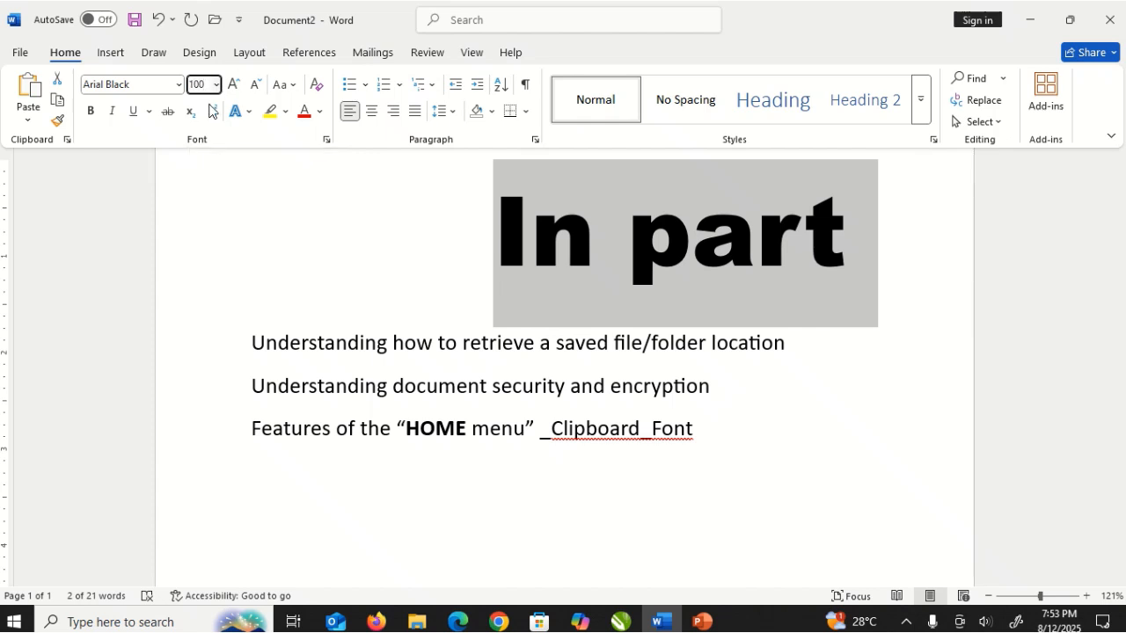
pyautogui.press('BackSpace')
pyautogui.click(278, 244)
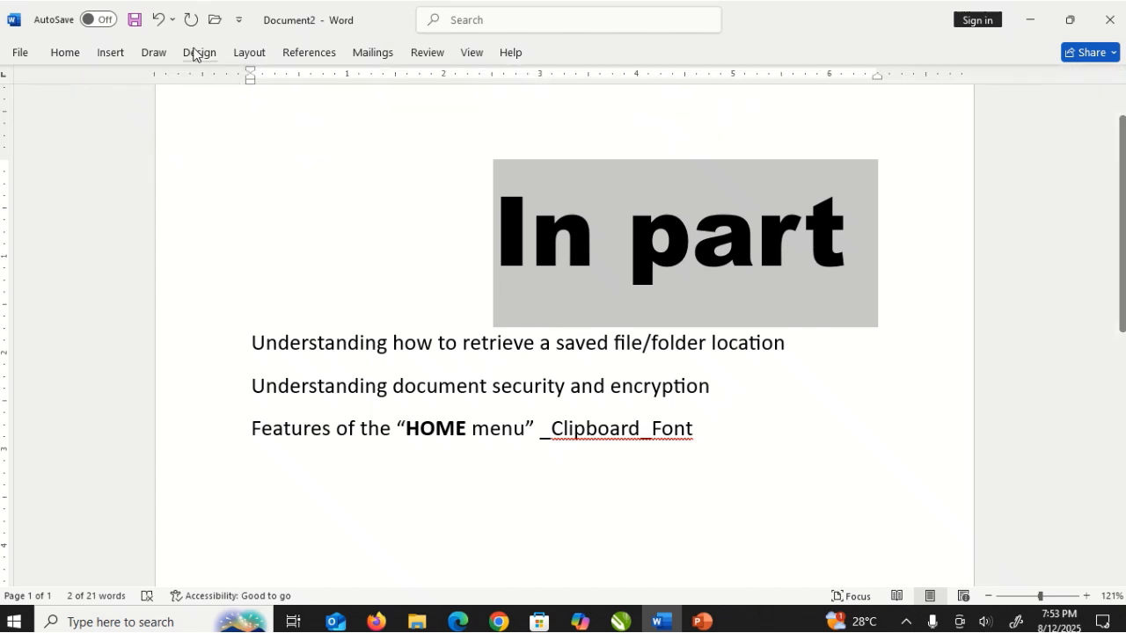
# Enlarge the "In part" title beyond 72 pt to 100 pt and return to the document from Windows search.
pyautogui.click(74, 60)
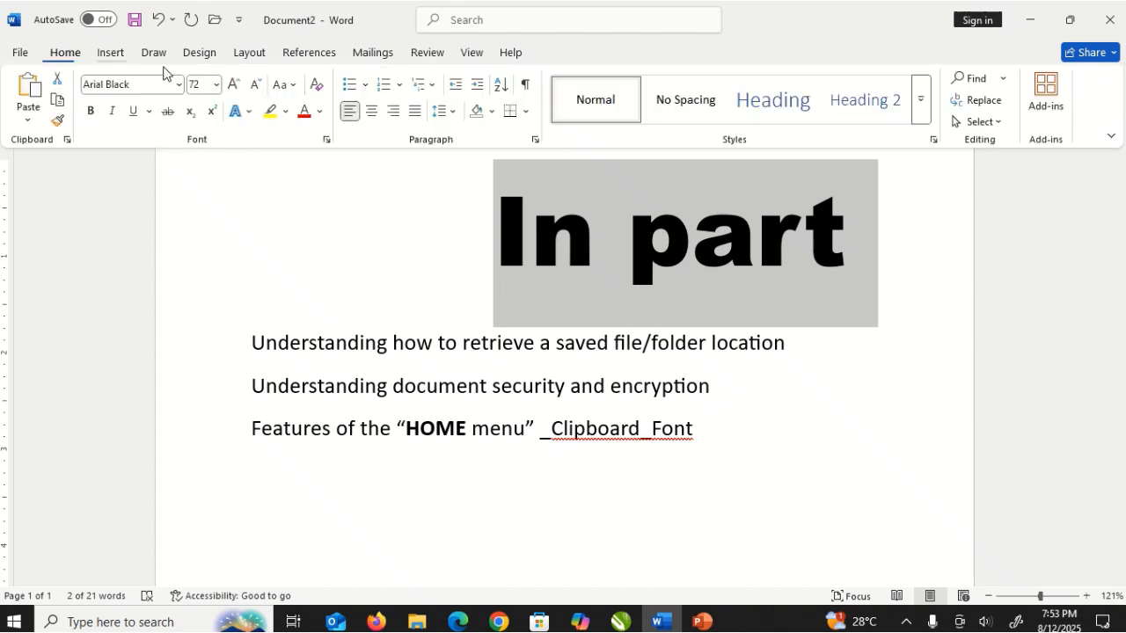
pyautogui.click(204, 86)
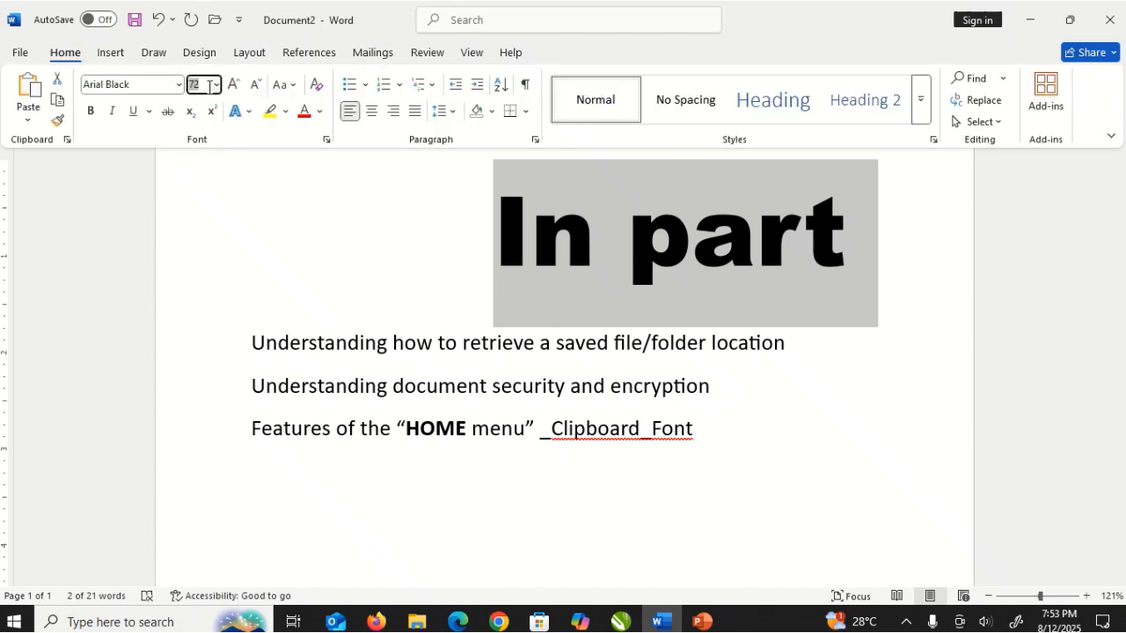
pyautogui.press('BackSpace')
pyautogui.click(162, 624)
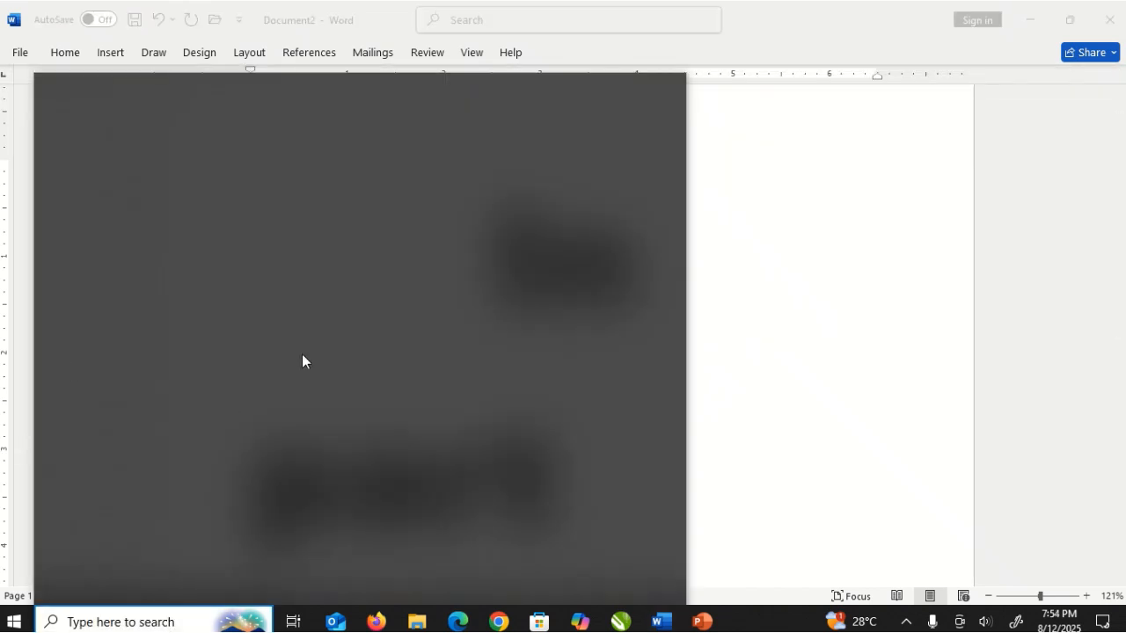
pyautogui.click(925, 259)
pyautogui.click(810, 433)
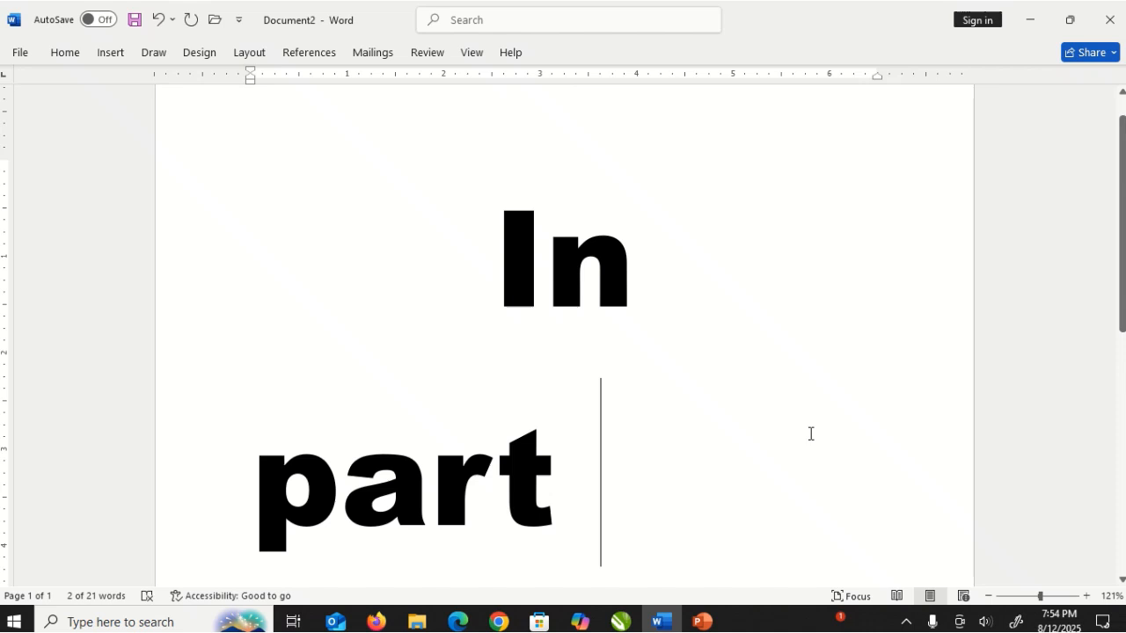
# Open the Windows On-Screen Keyboard, move it over the middle of the document to show its keys, and close it.
pyautogui.click(111, 622)
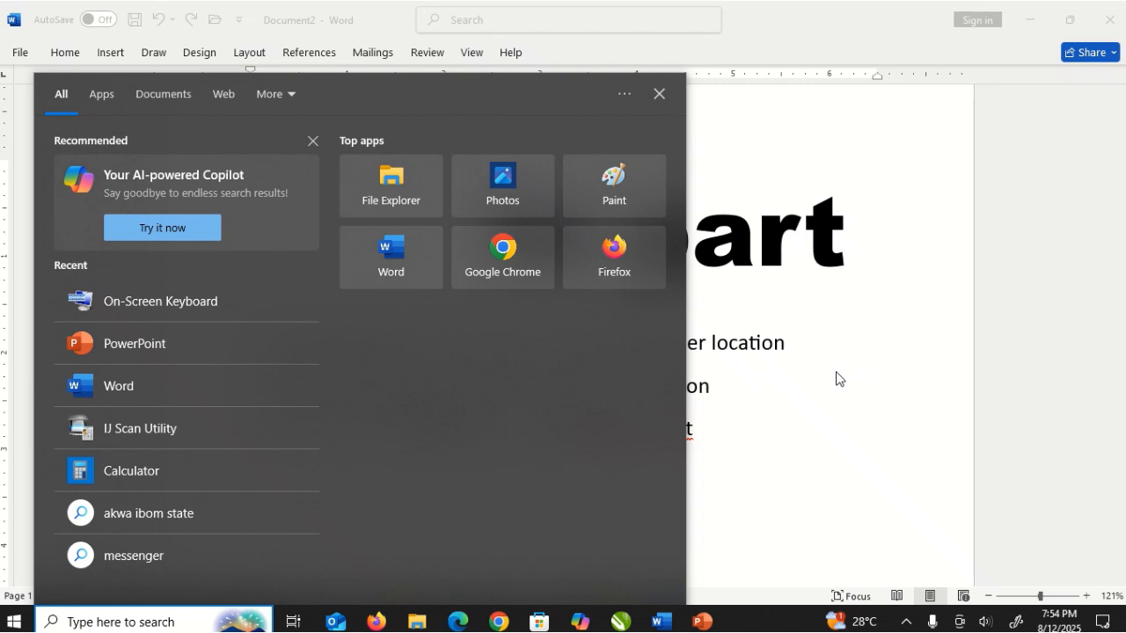
pyautogui.click(158, 315)
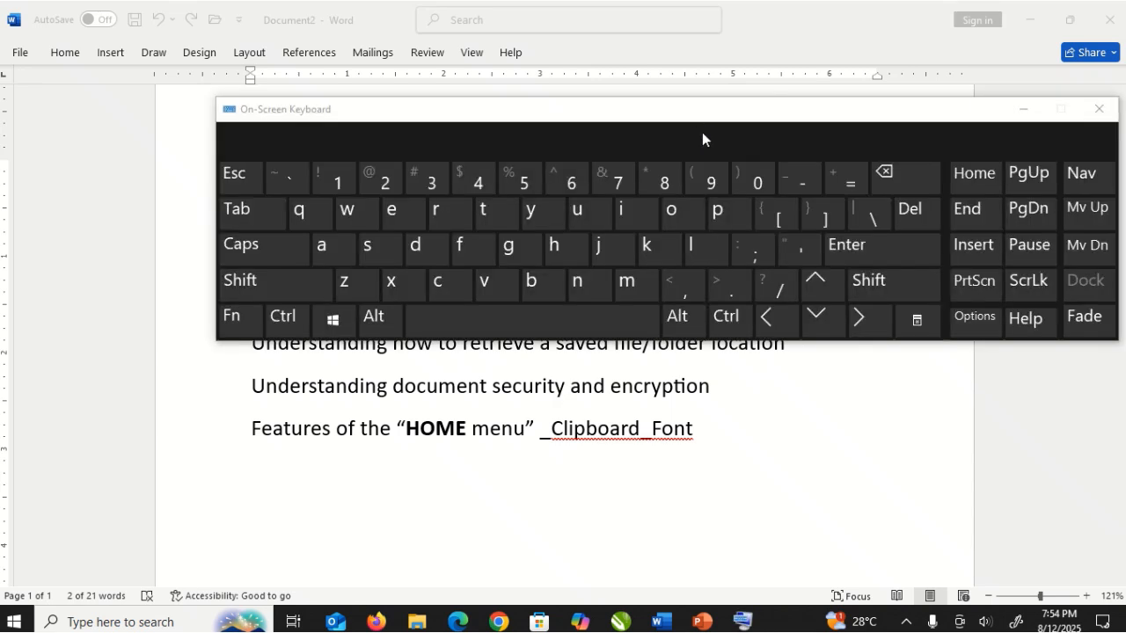
pyautogui.moveTo(628, 111); pyautogui.dragTo(494, 221)
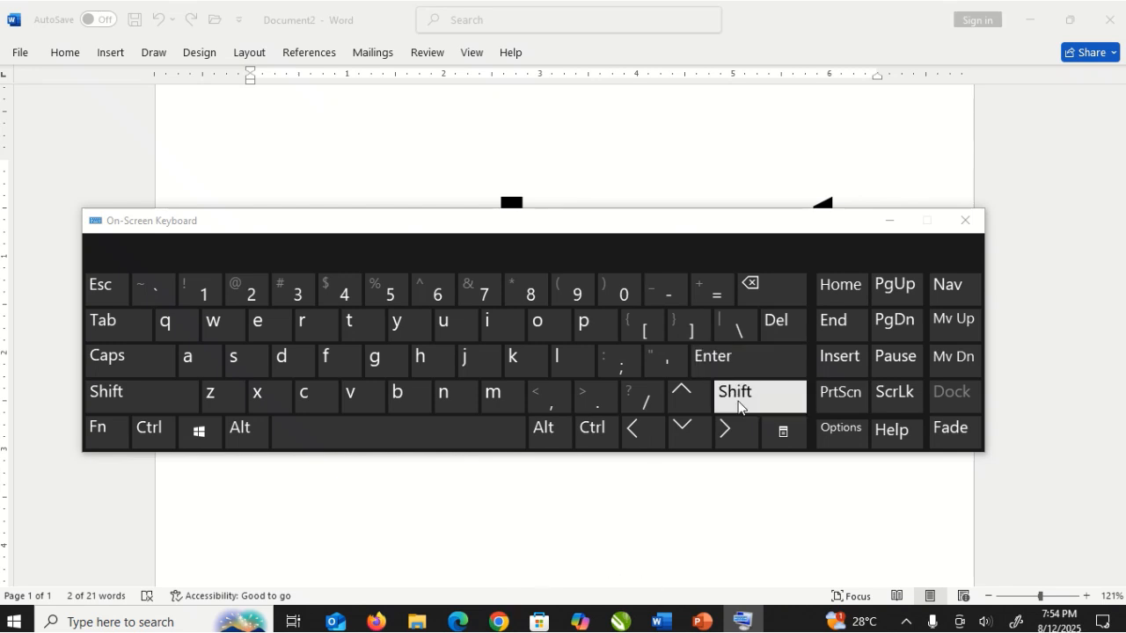
pyautogui.click(962, 224)
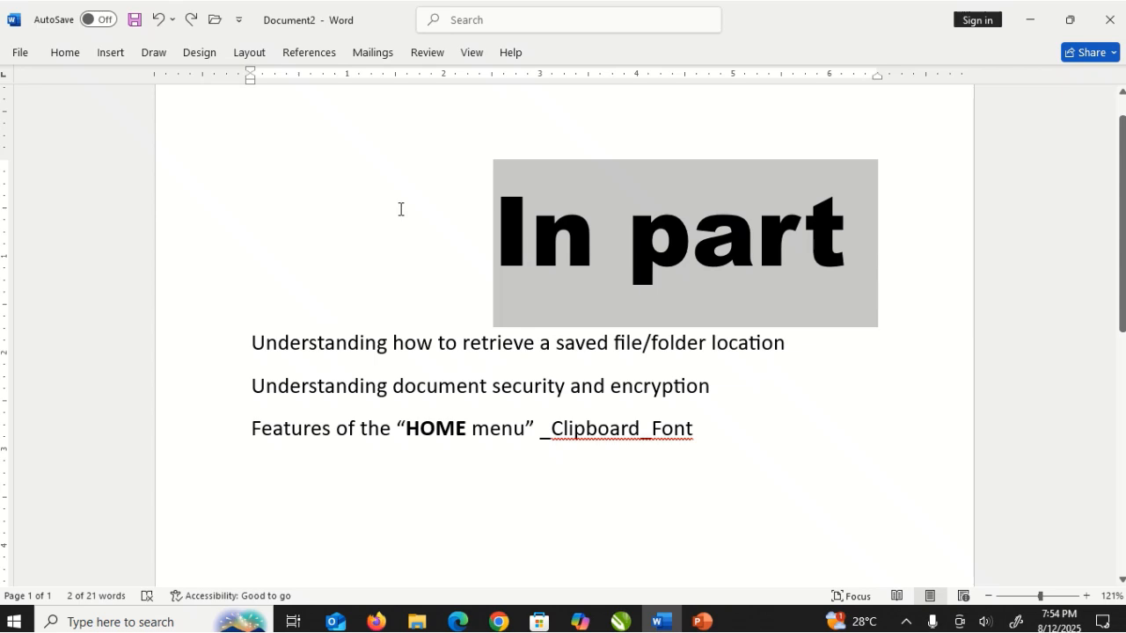
# Set the font size of the selected "In part" title to 100 pt.
pyautogui.click(61, 52)
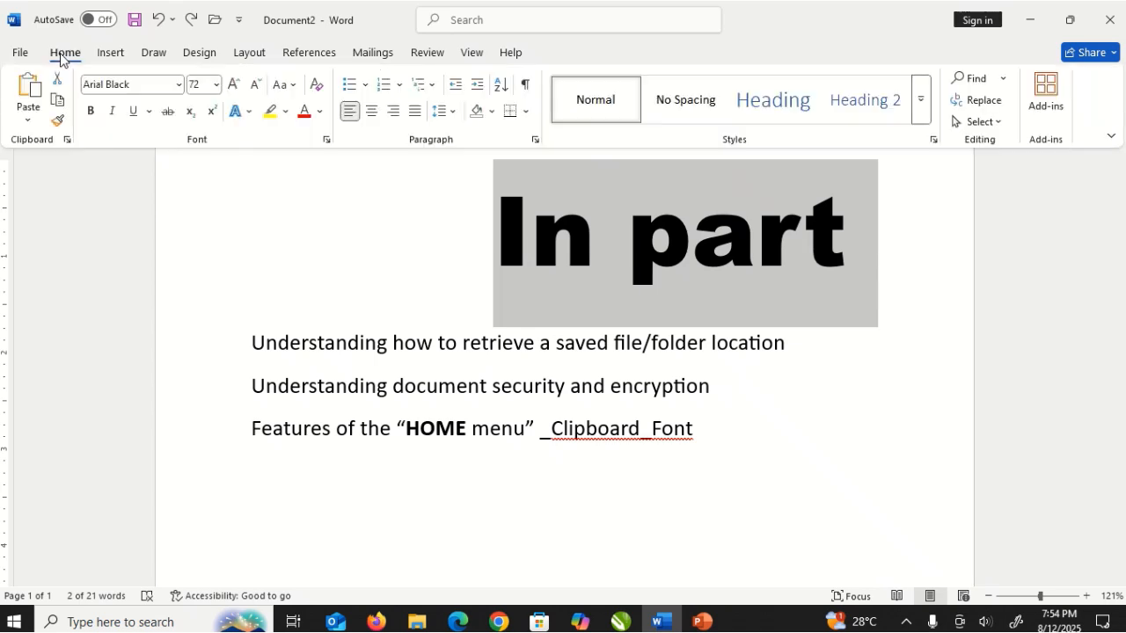
pyautogui.click(558, 234)
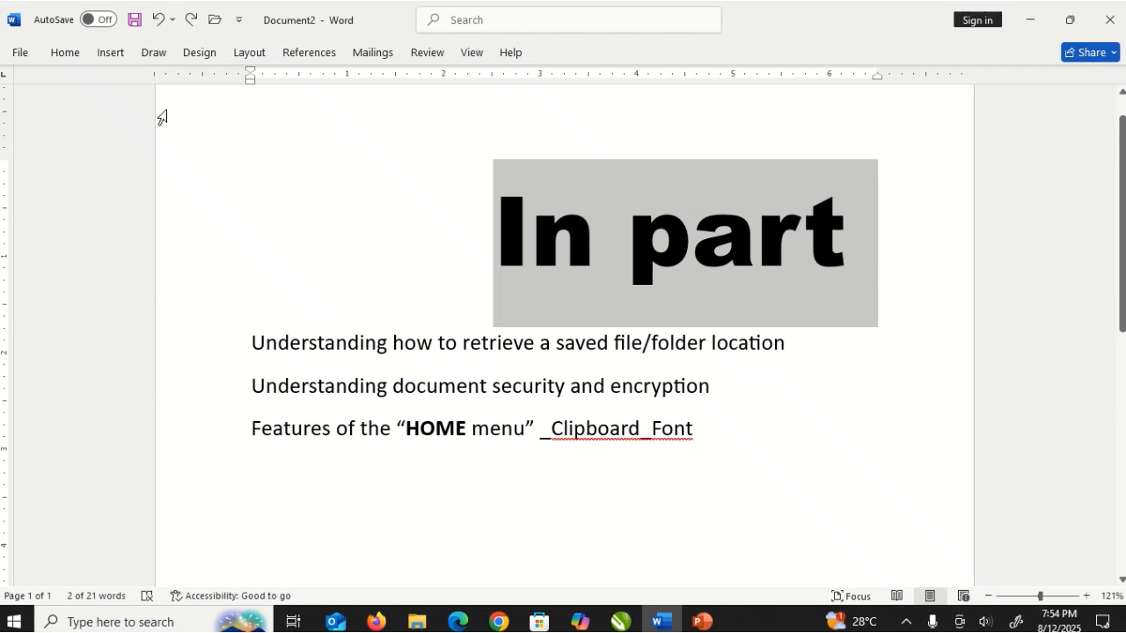
pyautogui.click(60, 57)
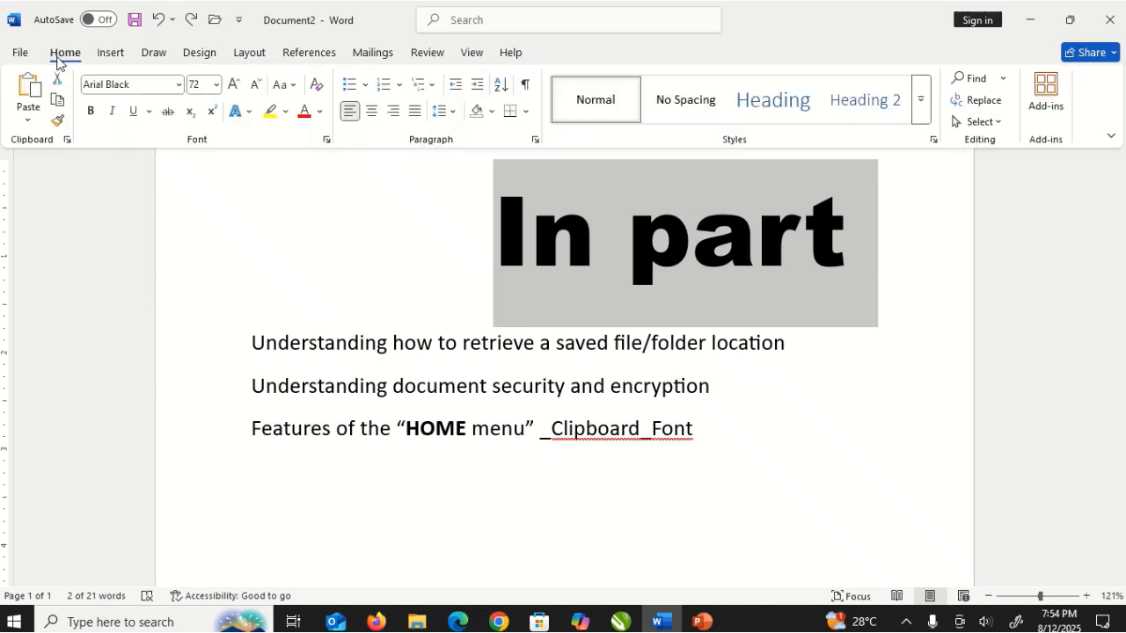
pyautogui.click(203, 86)
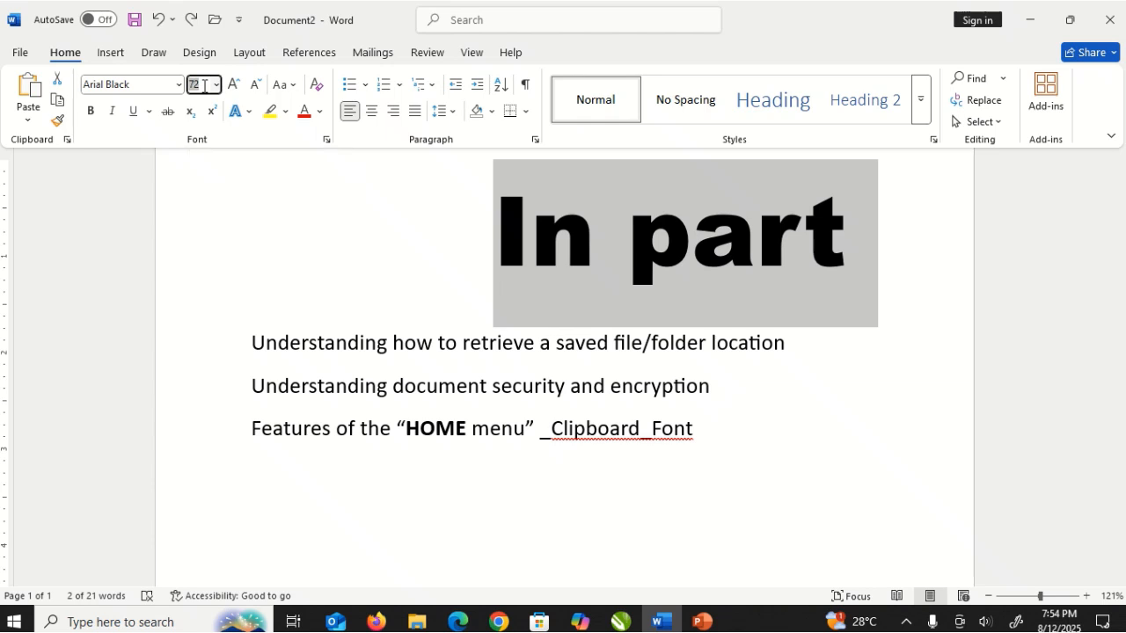
pyautogui.write('100')
pyautogui.press('Return')
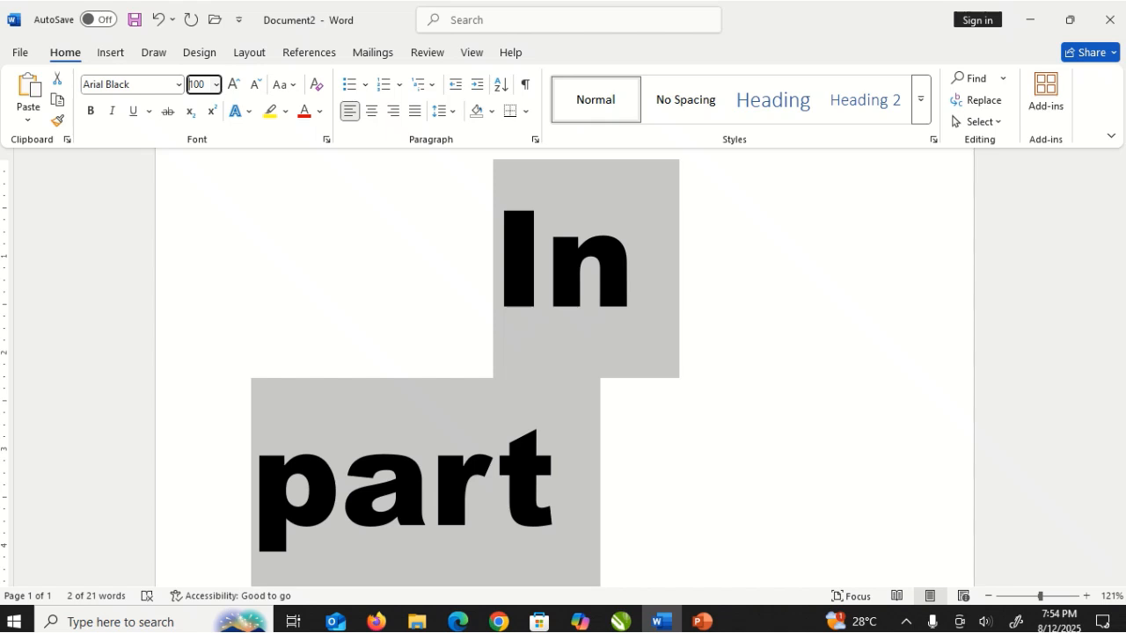
pyautogui.click(247, 229)
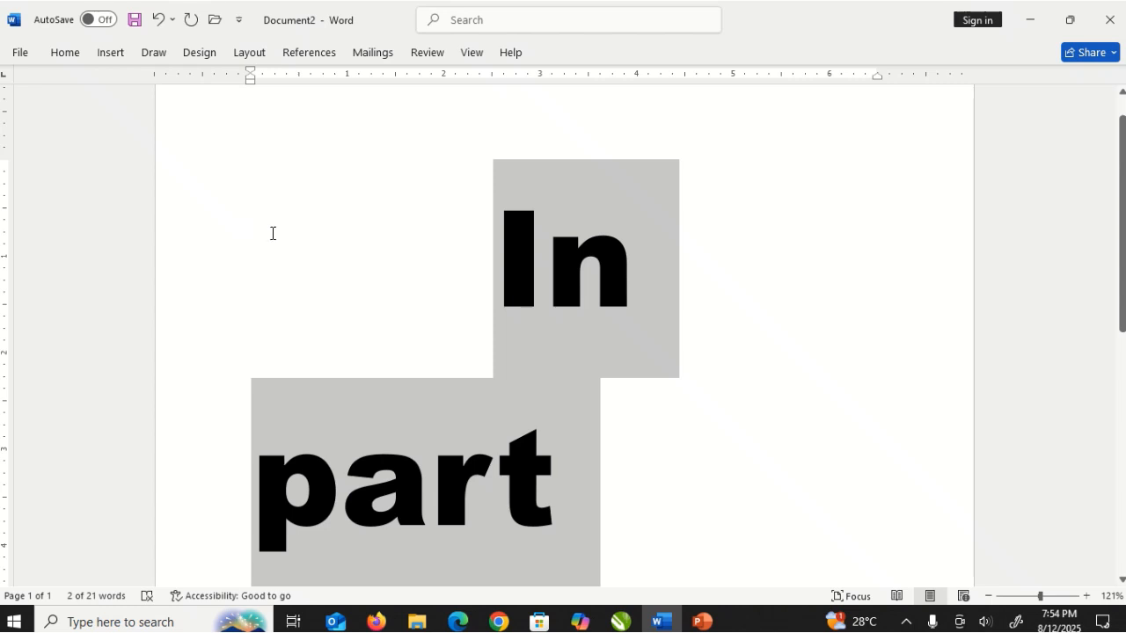
# Undo the size changes on the "In part" title, keeping its font as Arial Black at 38 pt.
pyautogui.hotkey('ctrl', 'z')
pyautogui.hotkey('ctrl', 'z')
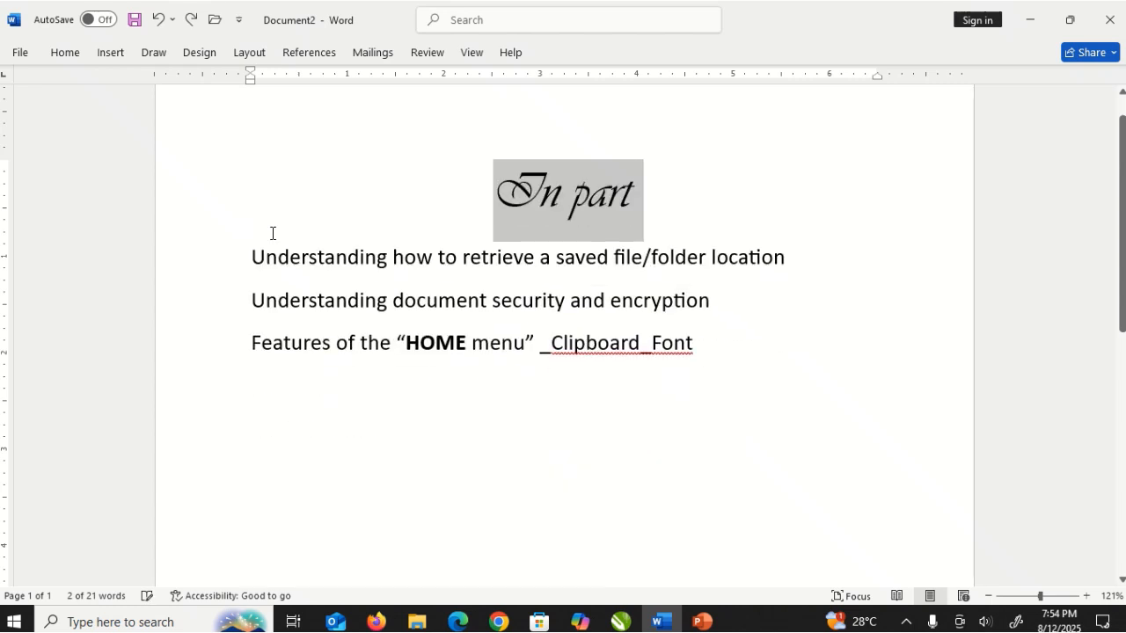
pyautogui.click(190, 22)
pyautogui.click(192, 24)
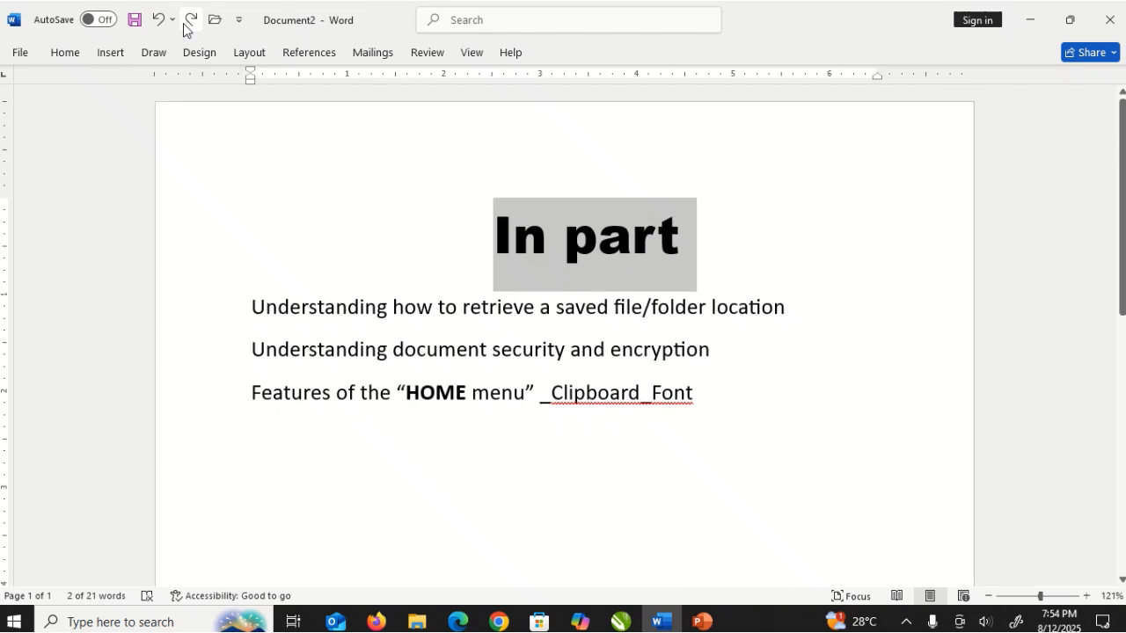
# Change the font of the "In part" title to Calibri (Body).
pyautogui.click(66, 54)
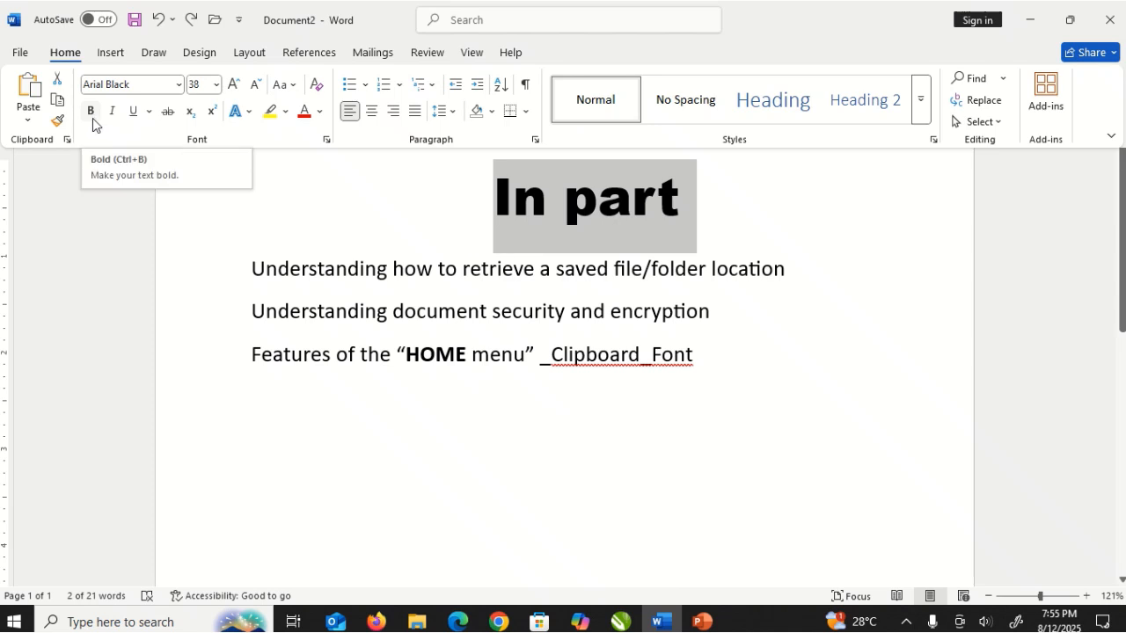
pyautogui.click(179, 85)
pyautogui.click(128, 156)
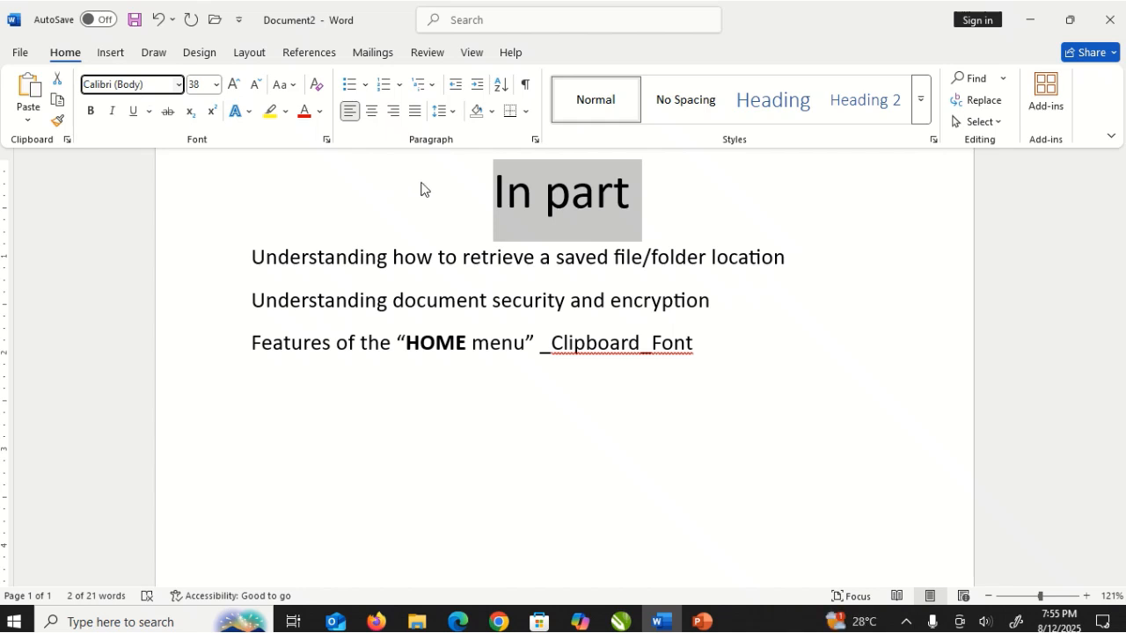
# Try bold and italic in turn on the "In part" title, removing each format again.
pyautogui.click(90, 113)
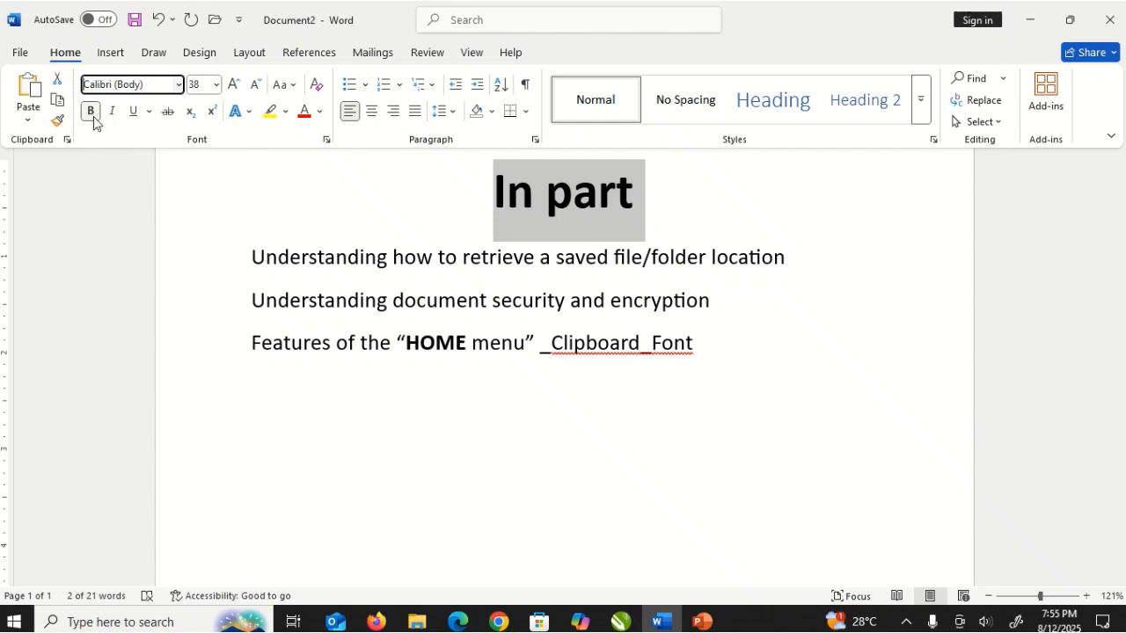
pyautogui.click(90, 112)
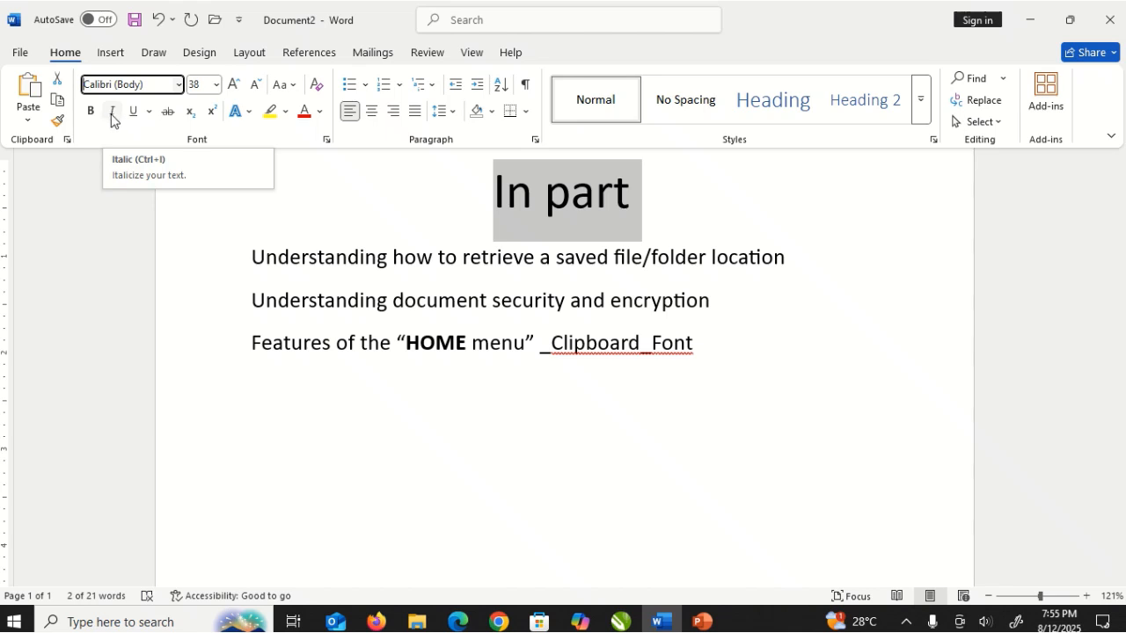
pyautogui.click(111, 119)
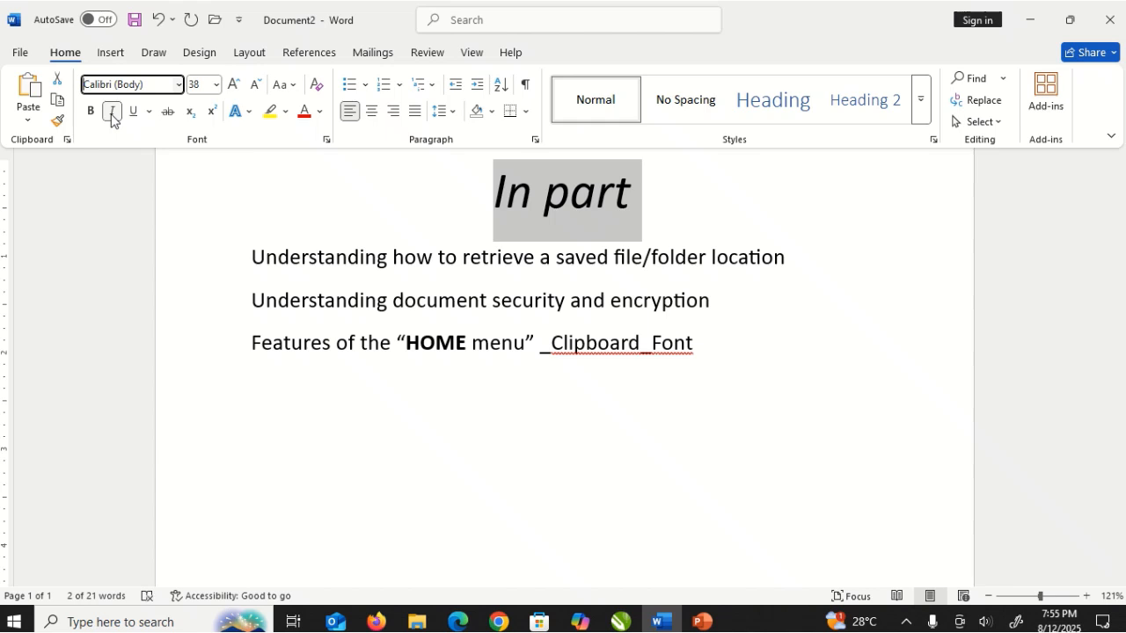
pyautogui.click(112, 120)
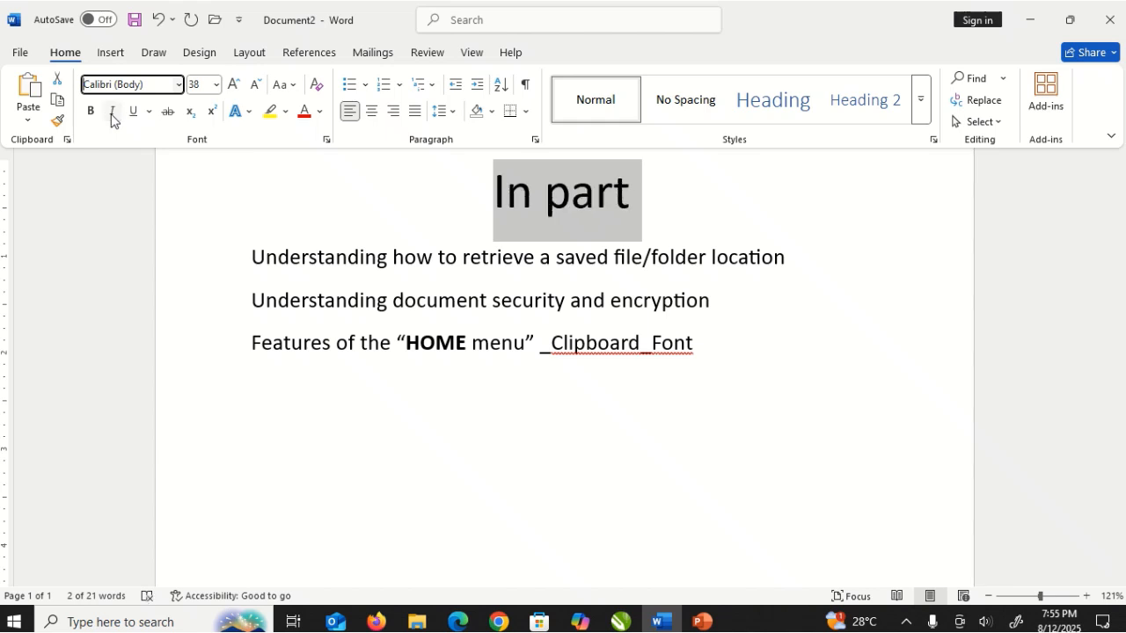
pyautogui.click(111, 119)
pyautogui.click(112, 120)
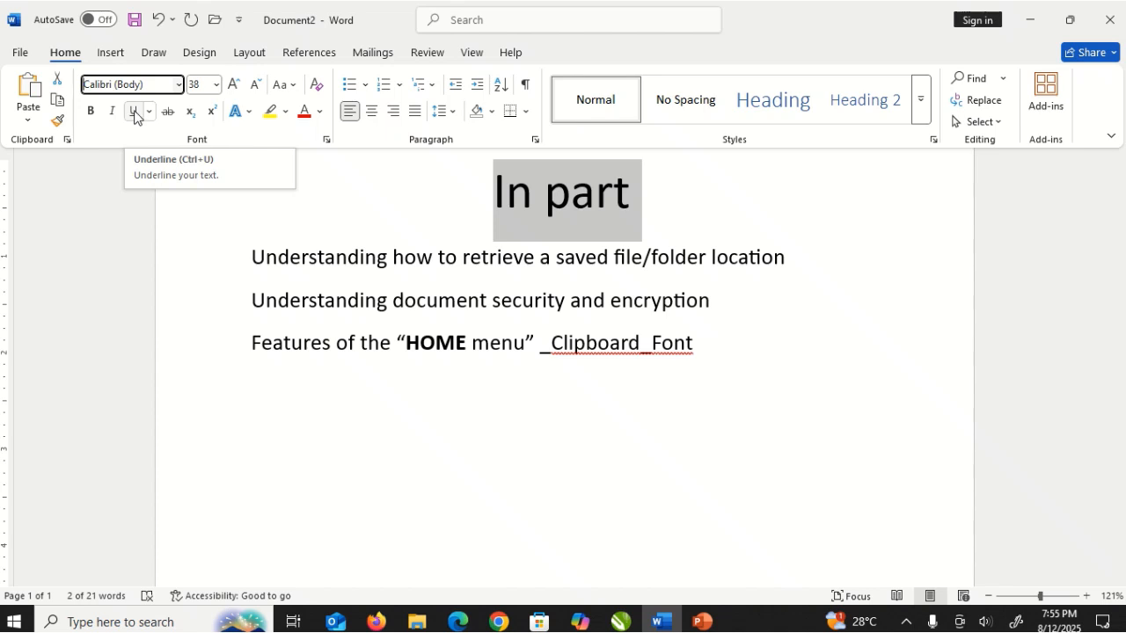
# Underline the "In part" title, switch the line to the dashed style, and remove the underline.
pyautogui.click(135, 111)
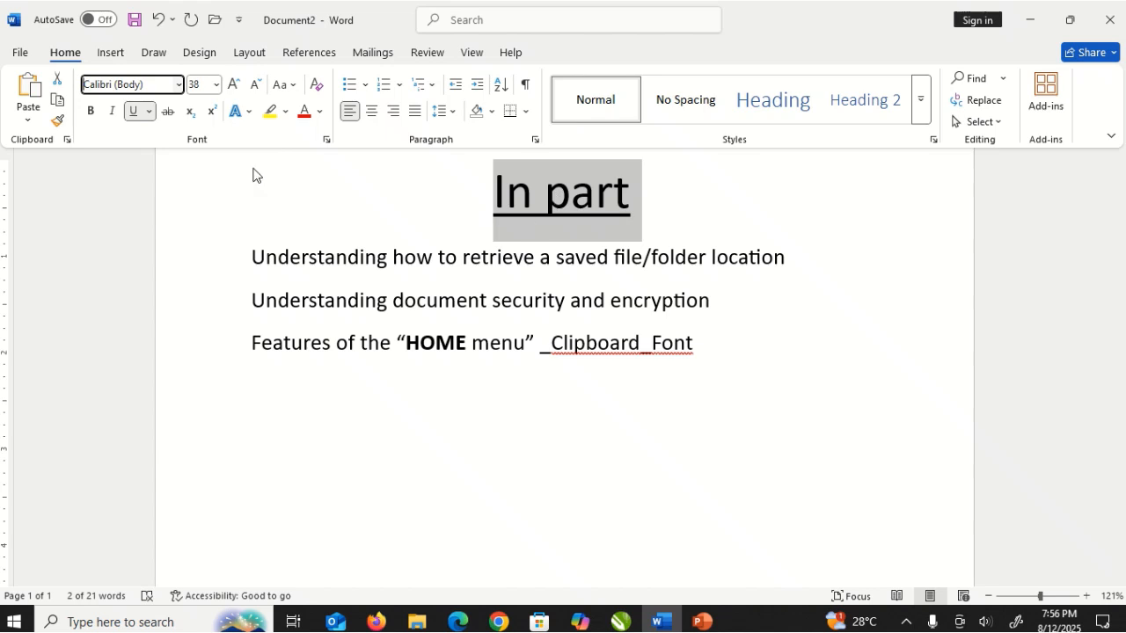
pyautogui.click(150, 112)
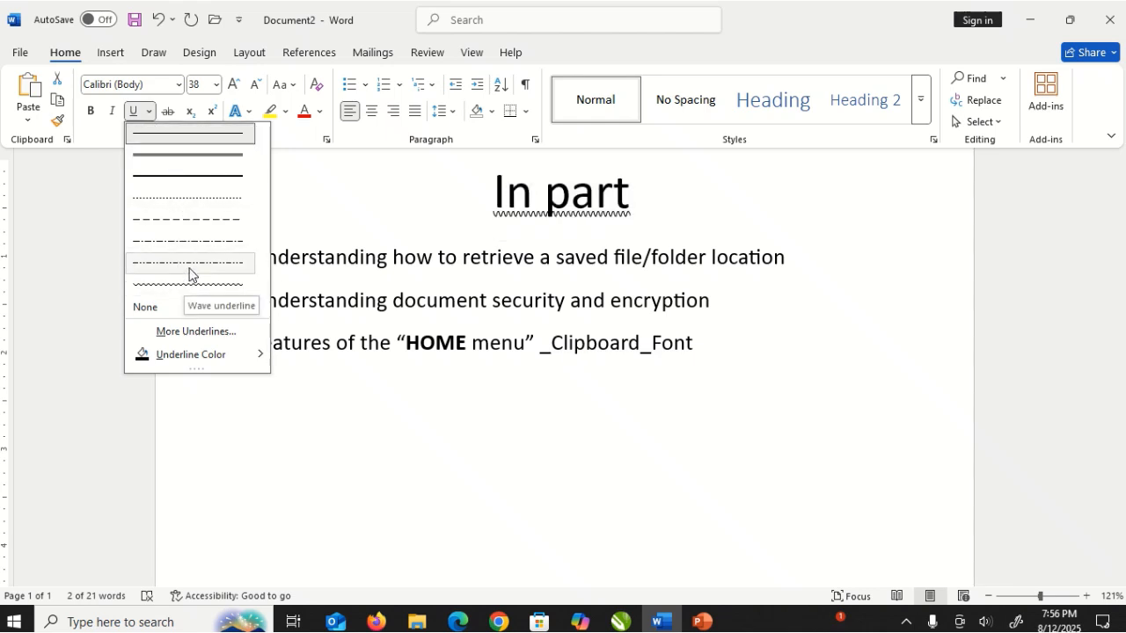
pyautogui.click(198, 219)
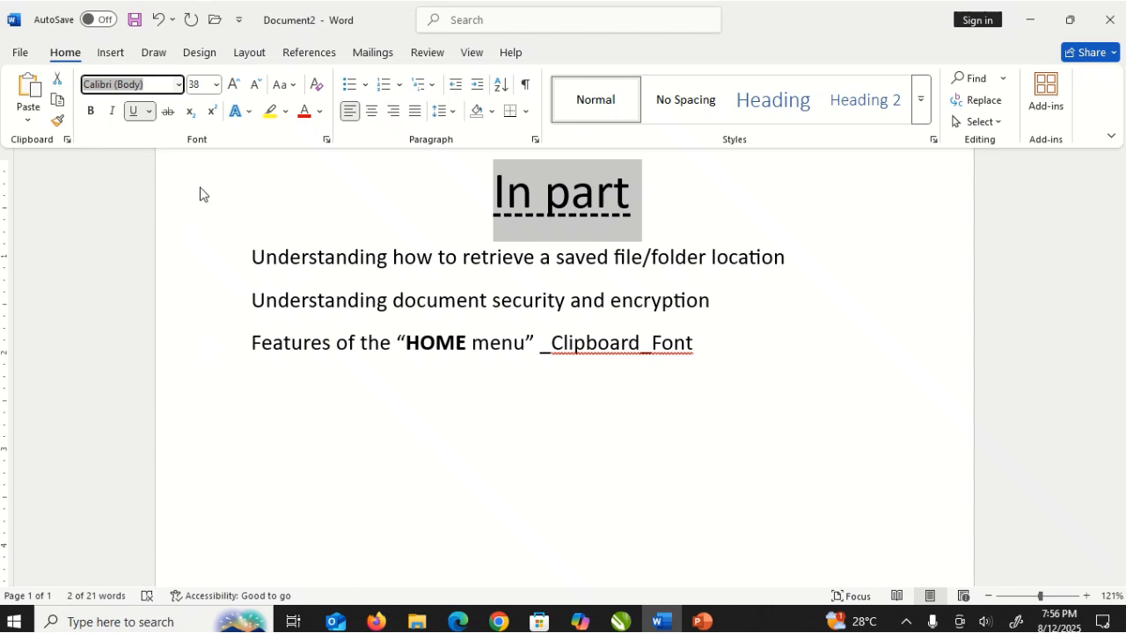
pyautogui.click(129, 116)
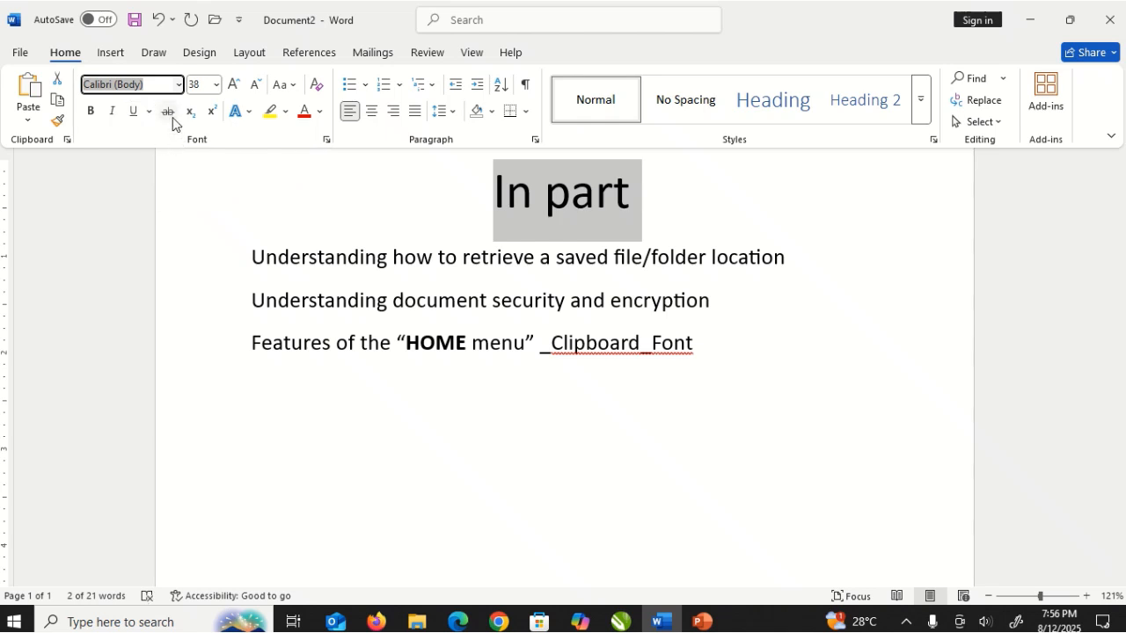
# Apply strikethrough to the "In part" title.
pyautogui.click(171, 113)
pyautogui.hotkey('ctrl', 'F1')
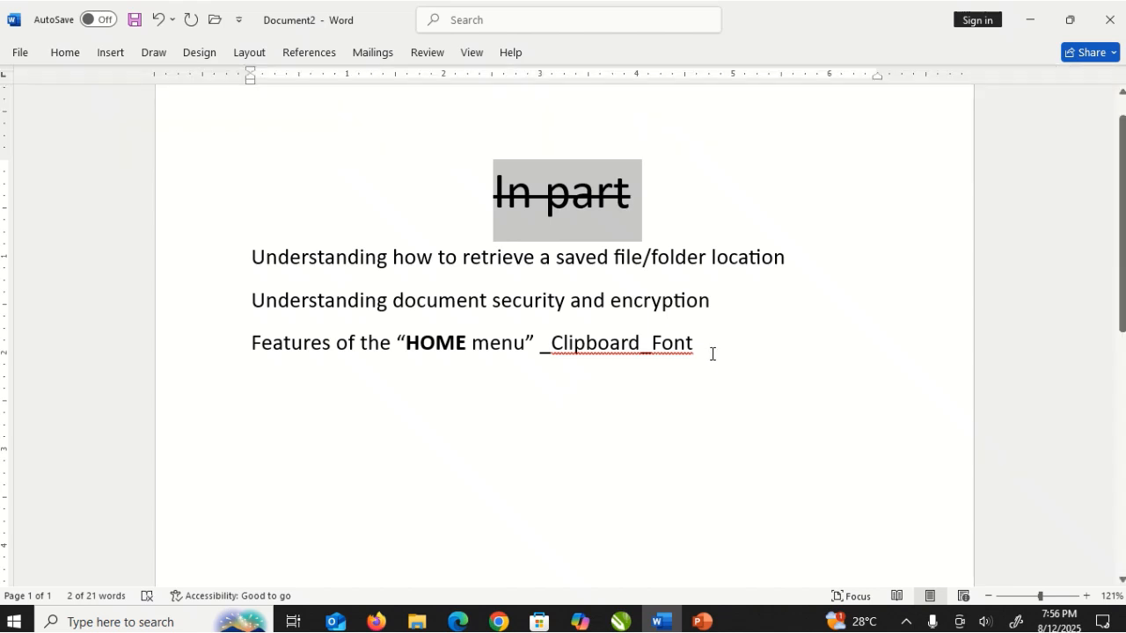
# Add a new line below the "Features of the HOME menu" line reading "N150,000 N50,000".
pyautogui.click(712, 353)
pyautogui.press('Return')
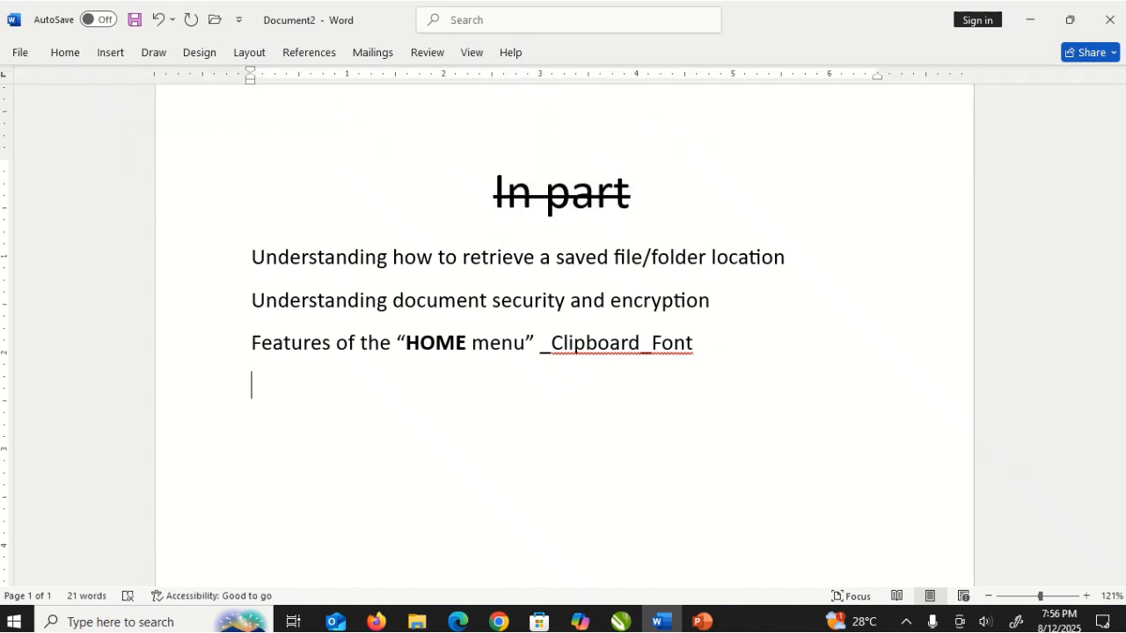
pyautogui.write('N150,000')
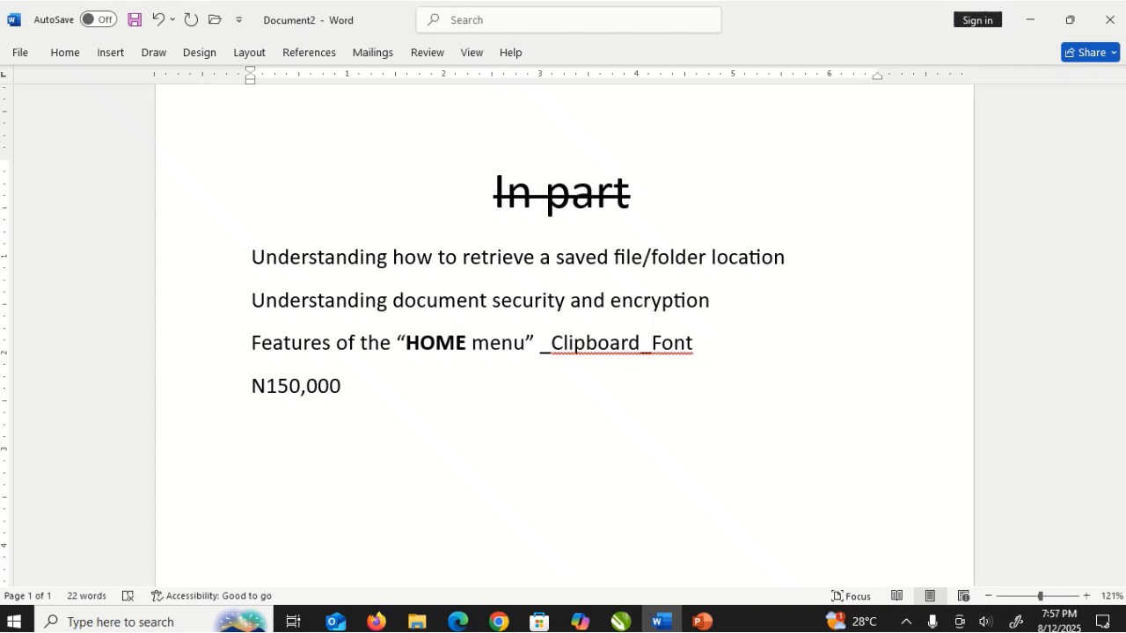
pyautogui.write('N50,000')
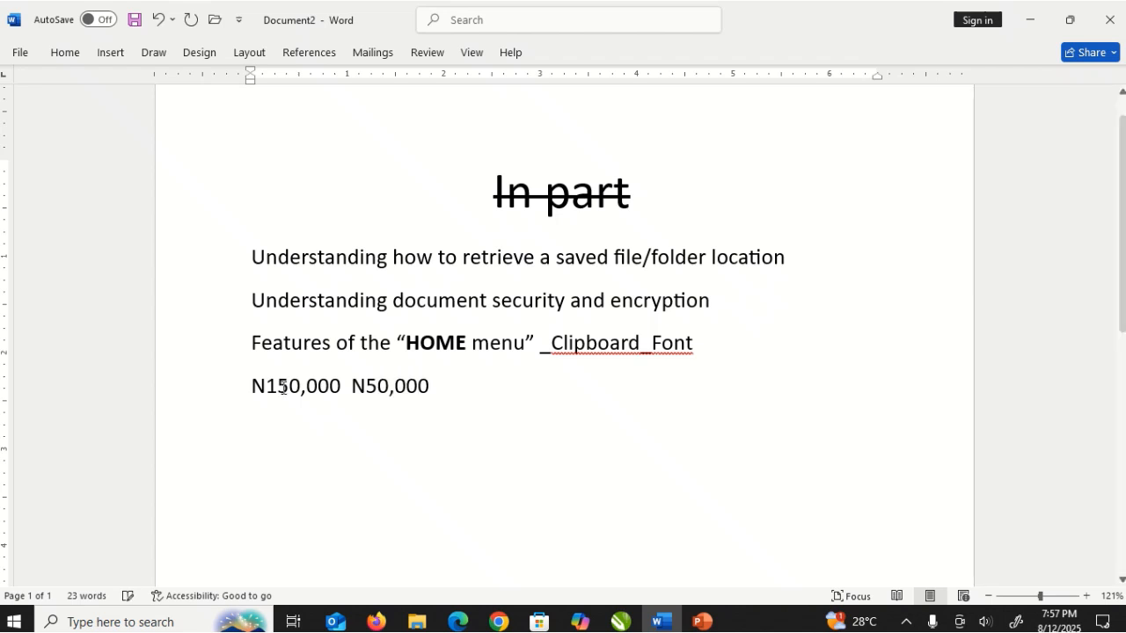
# Apply strikethrough to the "N150,000" price, leaving "N50,000" plain.
pyautogui.moveTo(251, 387); pyautogui.dragTo(350, 391)
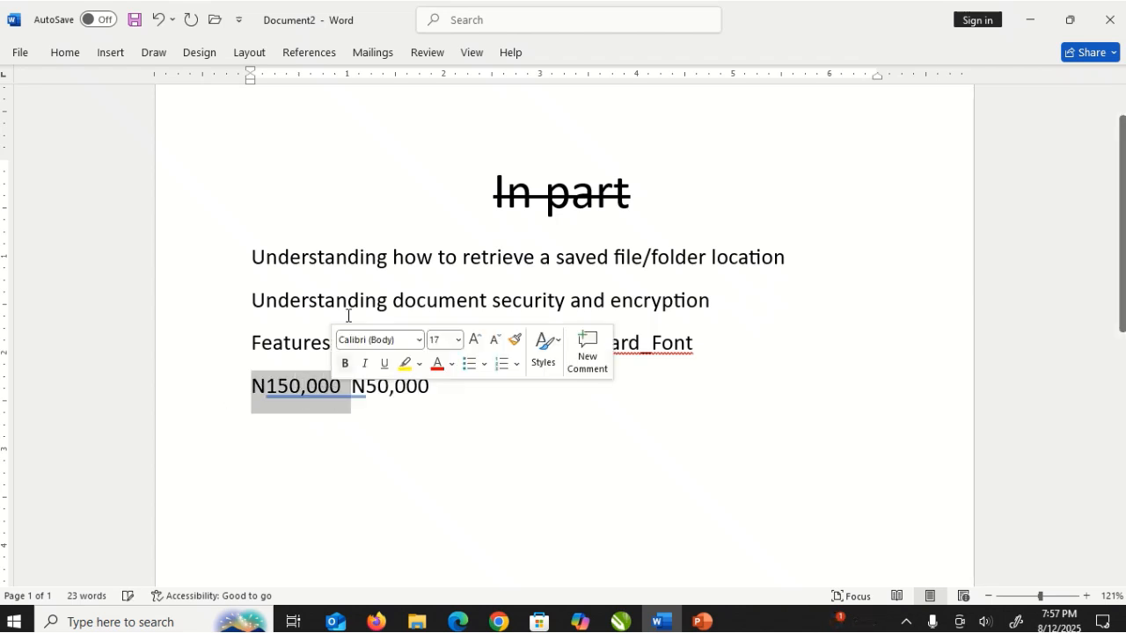
pyautogui.click(78, 53)
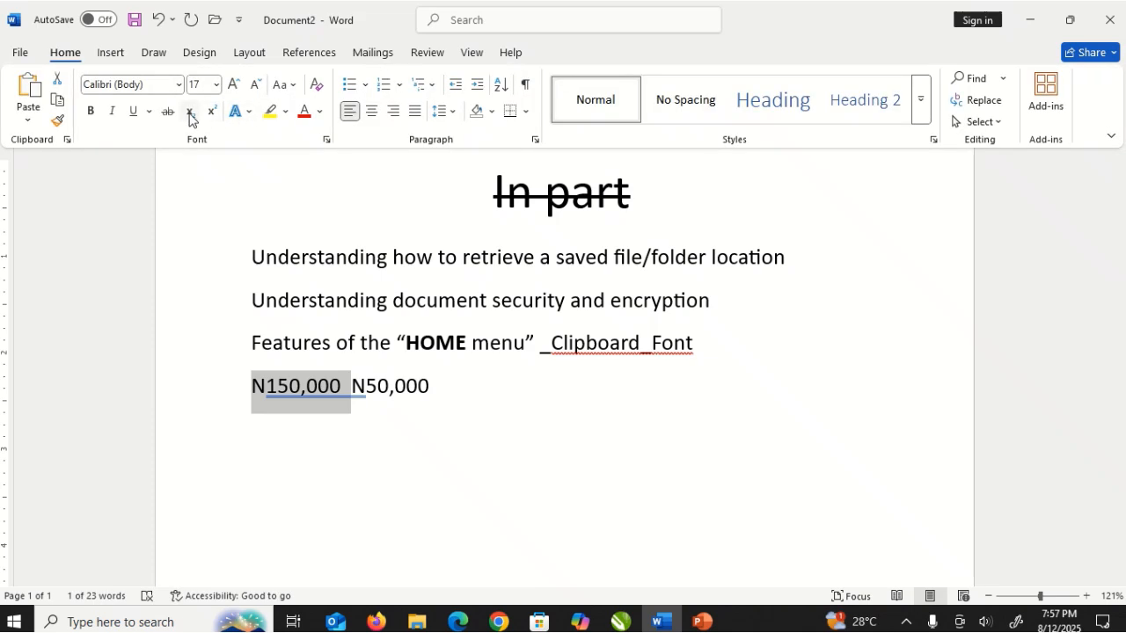
pyautogui.click(168, 114)
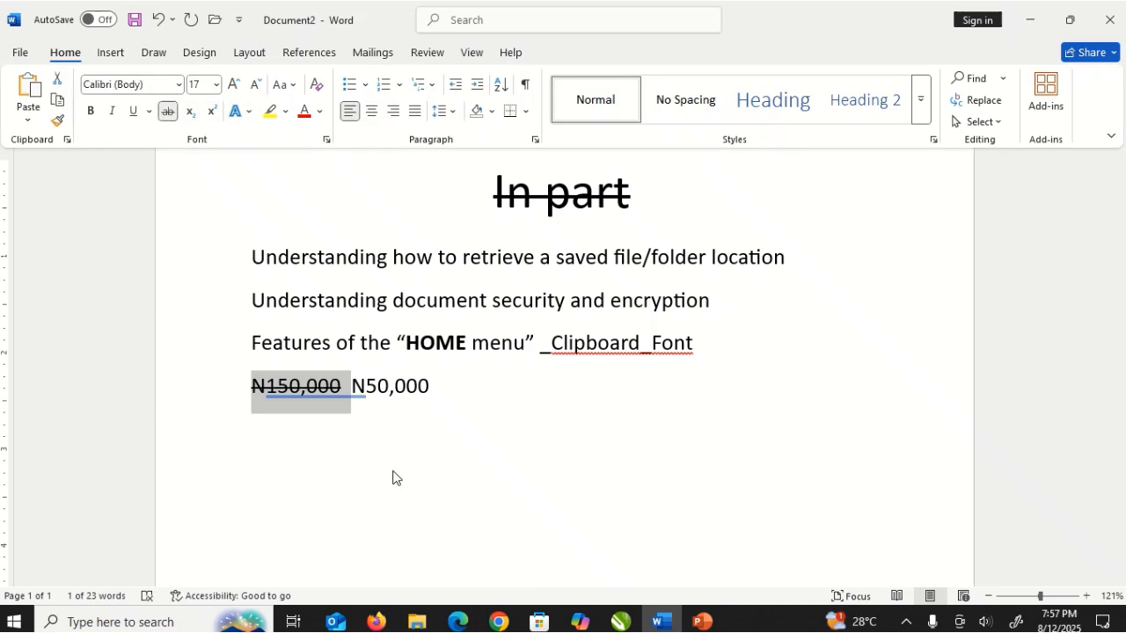
pyautogui.click(390, 387)
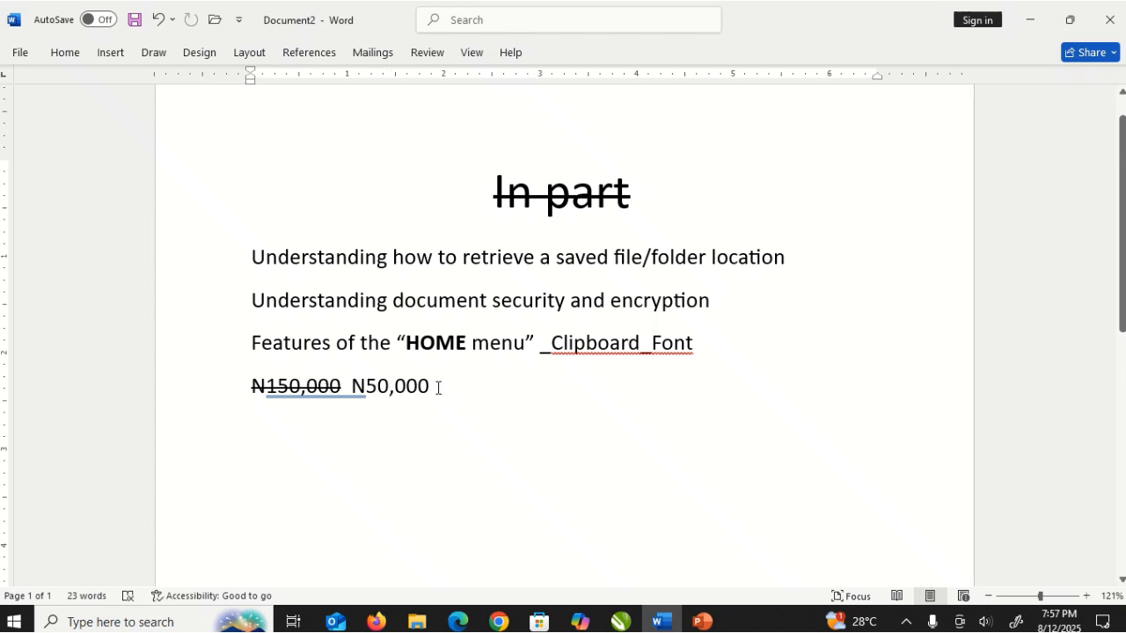
# Add a new line reading "H2o" below the price line.
pyautogui.click(390, 385)
pyautogui.click(66, 55)
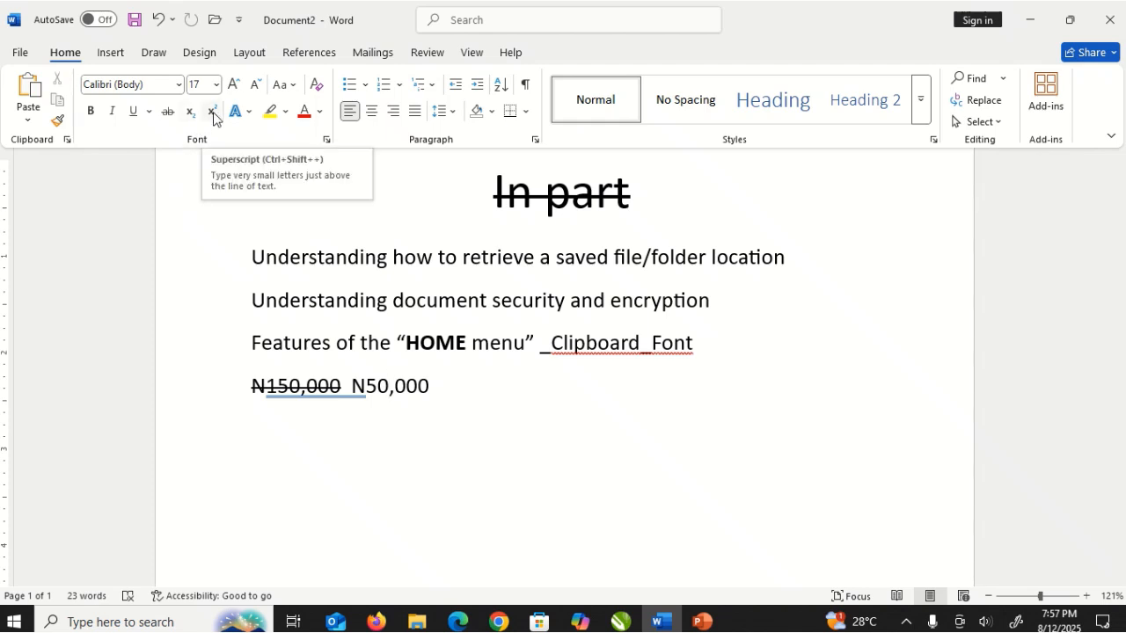
pyautogui.click(510, 418)
pyautogui.press('Right')
pyautogui.press('Right')
pyautogui.press('Right')
pyautogui.press('Right')
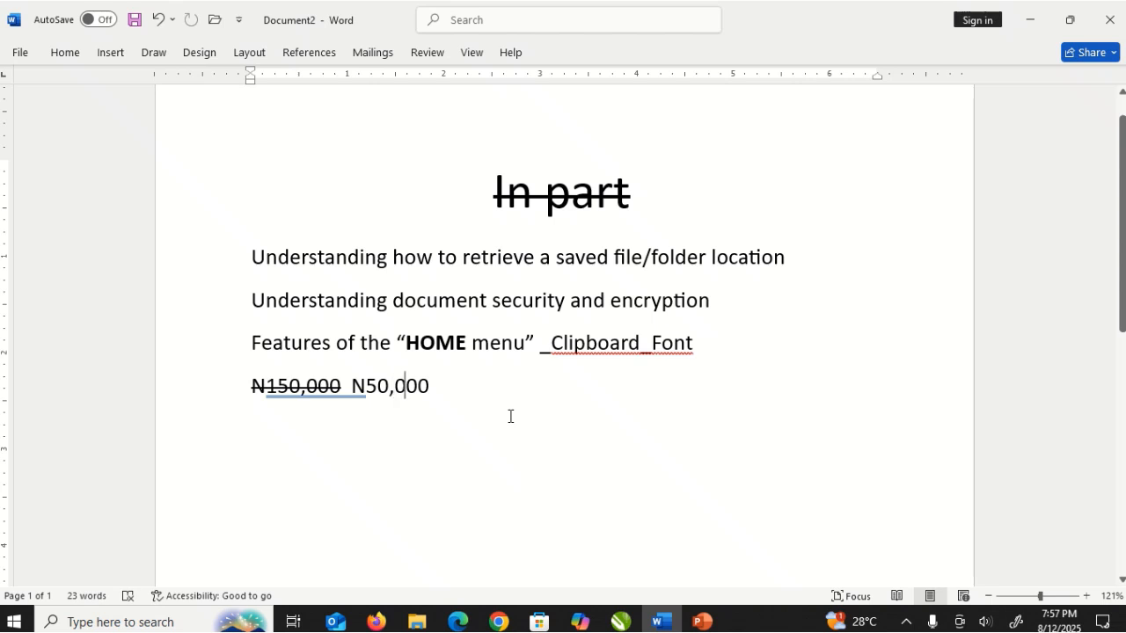
pyautogui.press('Return')
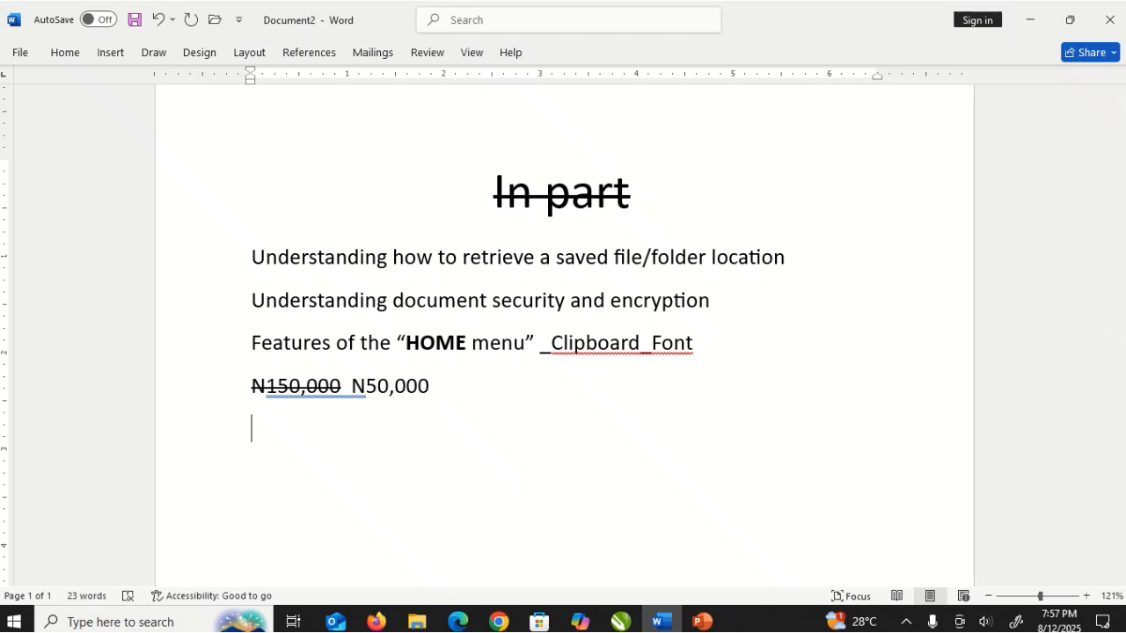
pyautogui.write('H2o')
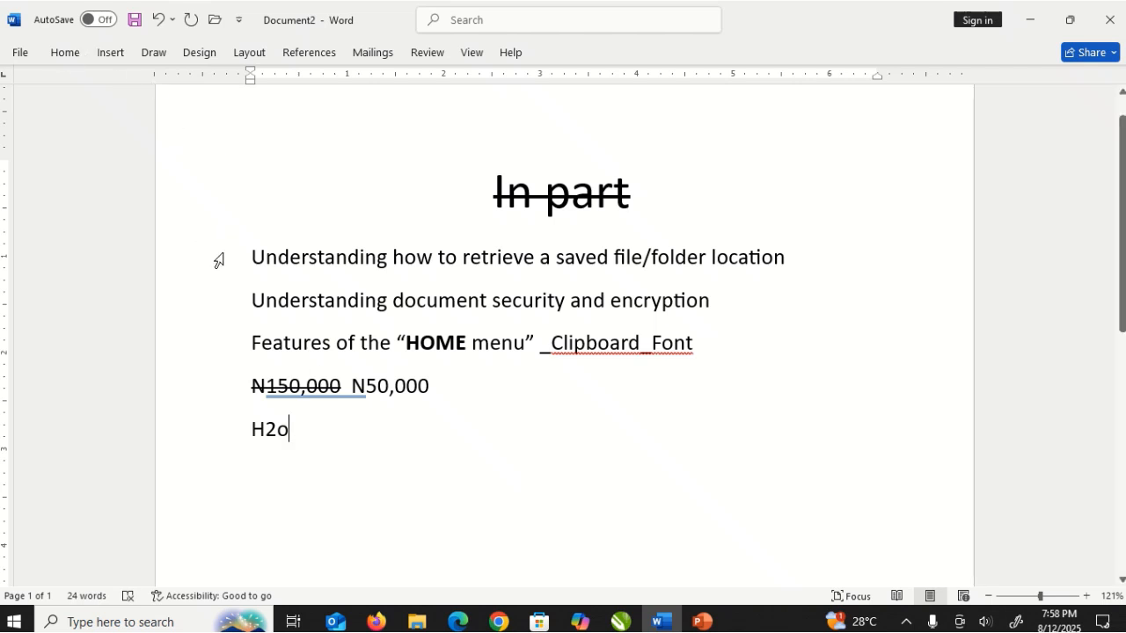
# Format the "2" in "H2o" as superscript.
pyautogui.click(64, 53)
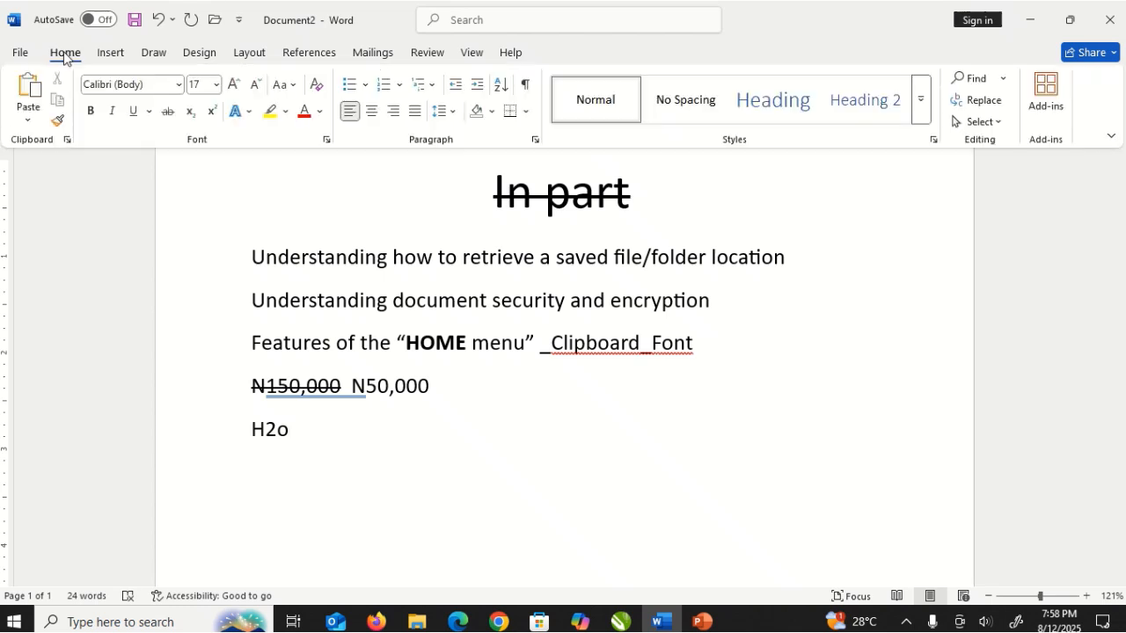
pyautogui.click(303, 428)
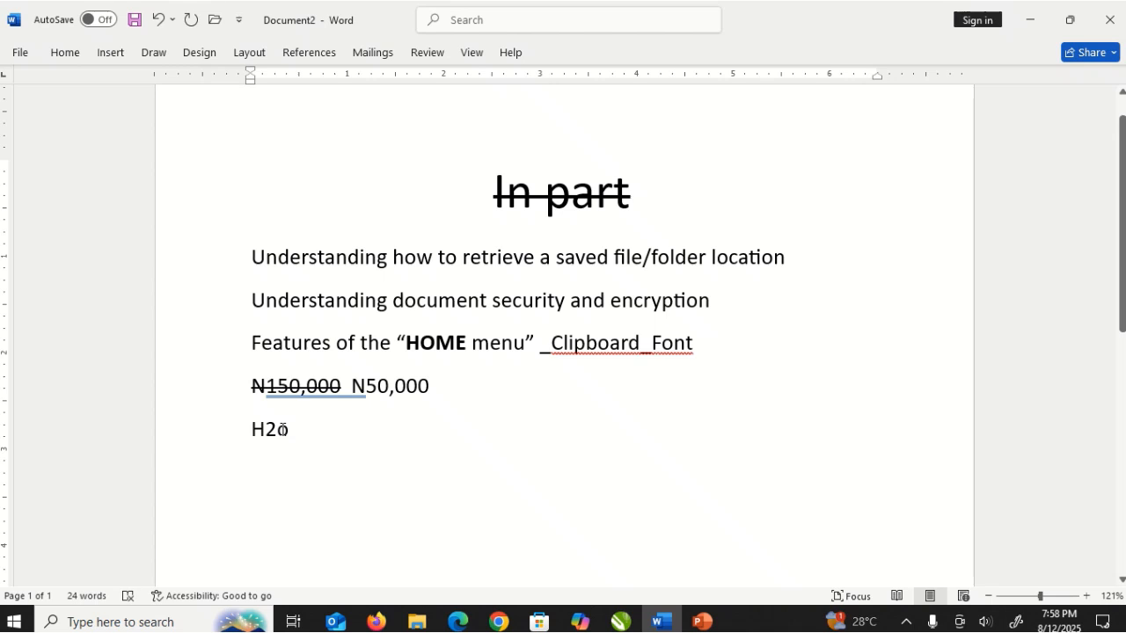
pyautogui.click(281, 430)
pyautogui.moveTo(277, 430); pyautogui.dragTo(266, 429)
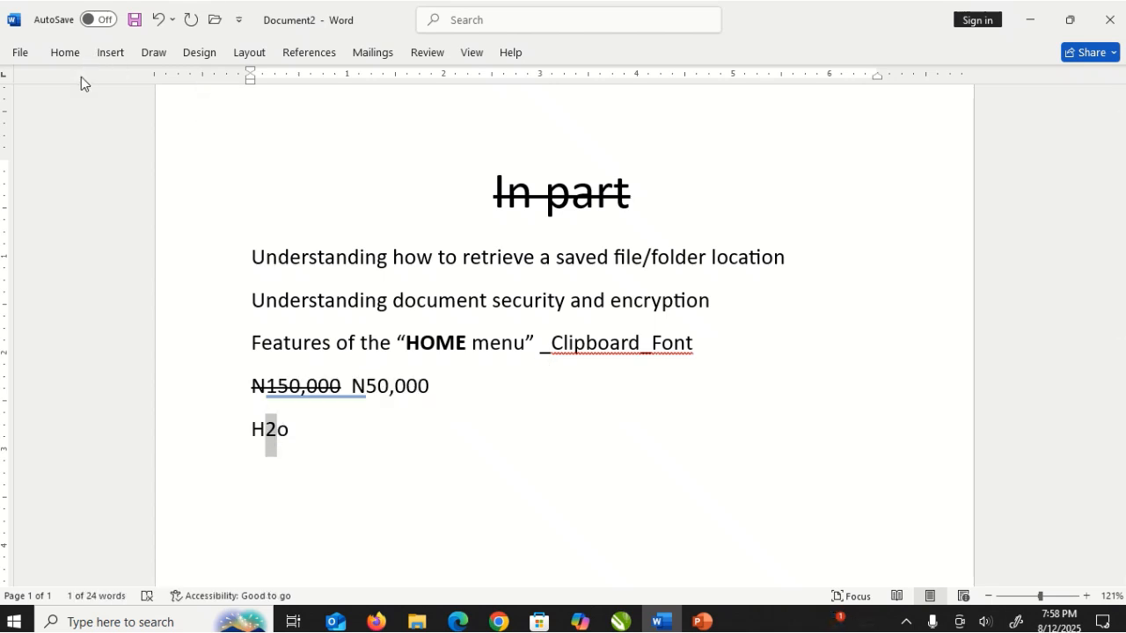
pyautogui.click(66, 54)
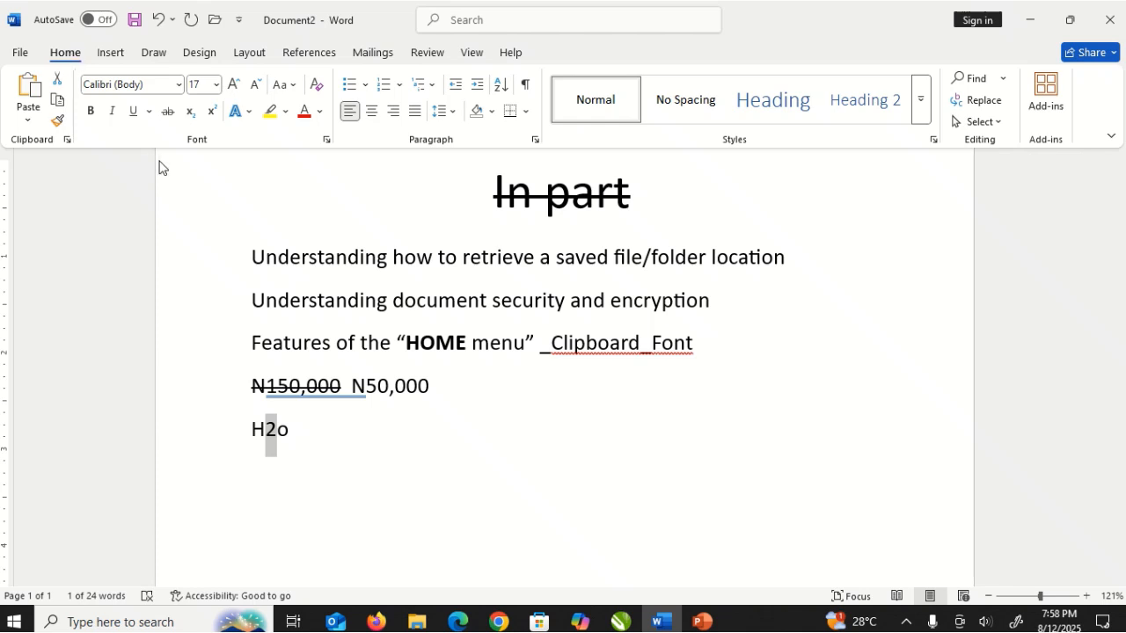
pyautogui.click(213, 111)
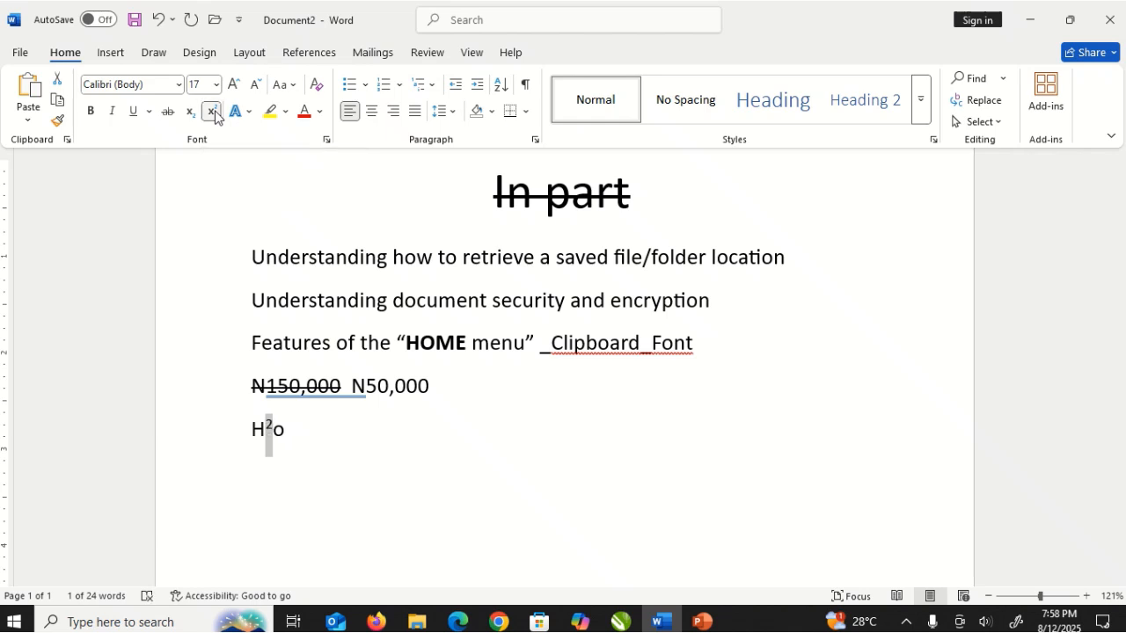
pyautogui.hotkey('ctrl', 'F1')
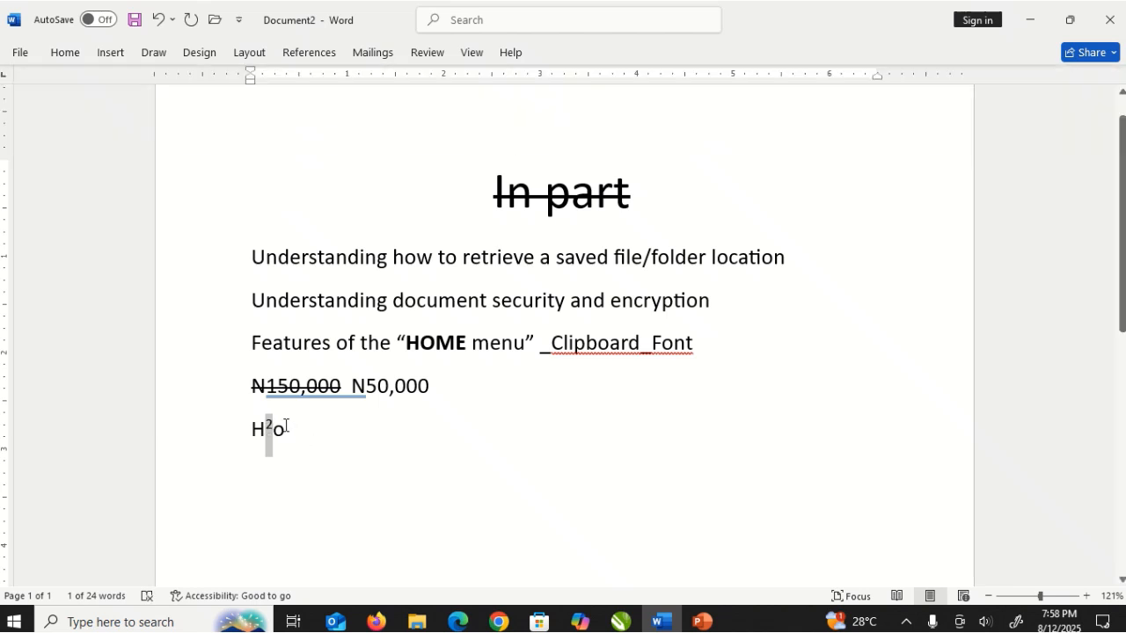
pyautogui.click(285, 428)
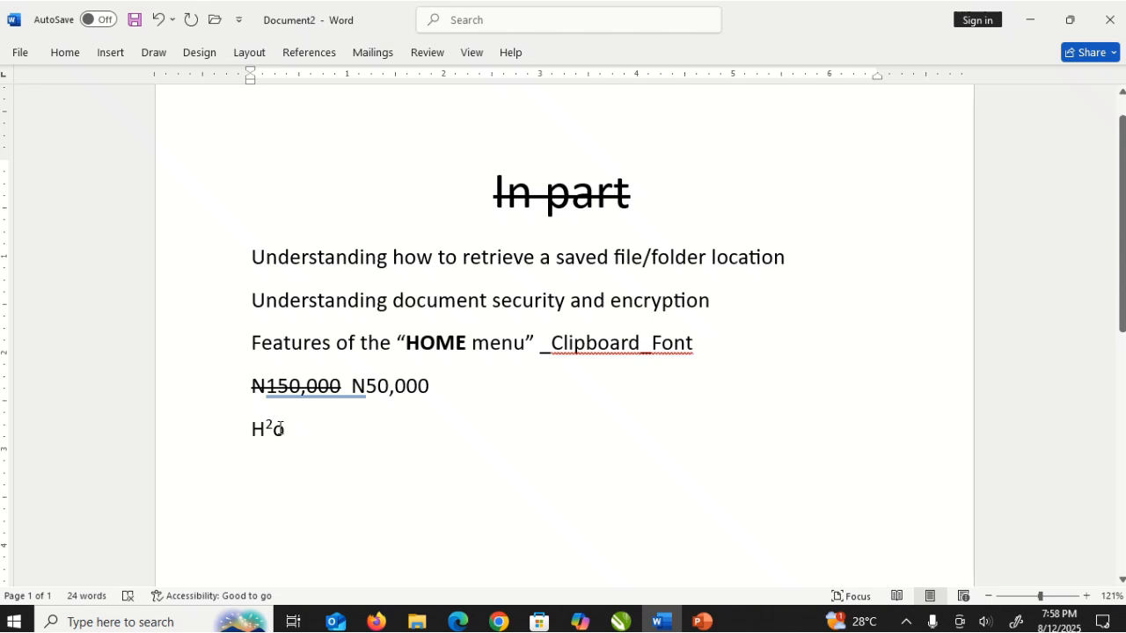
# Remove the superscript from the "2" in "H2o", and try subscript on it before returning it to normal text.
pyautogui.moveTo(274, 428); pyautogui.dragTo(265, 429)
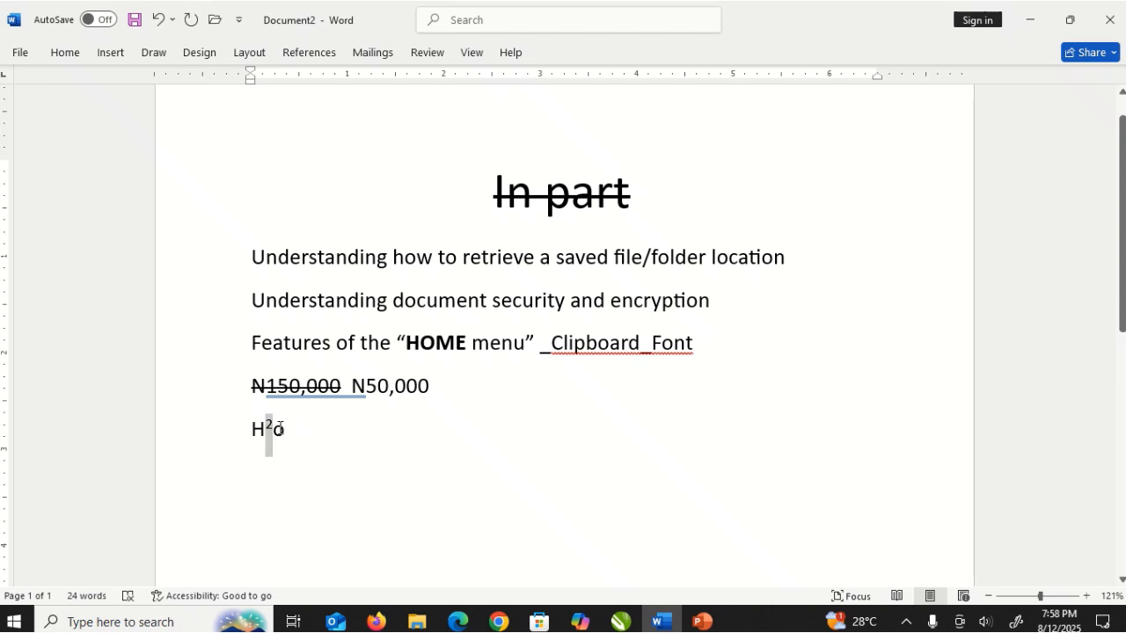
pyautogui.click(65, 52)
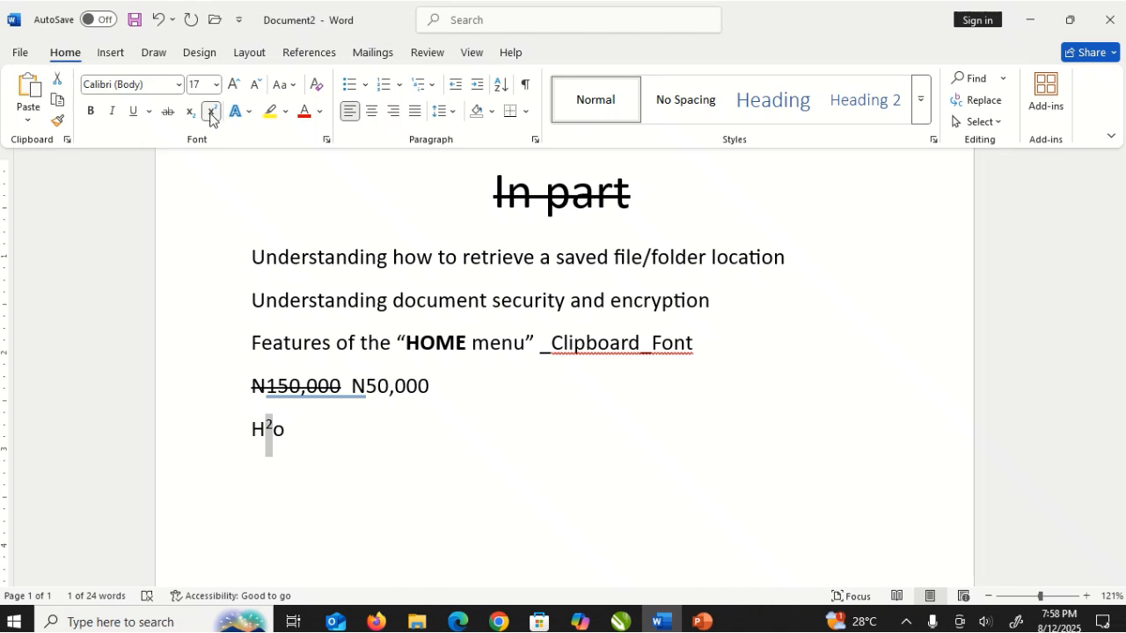
pyautogui.click(211, 113)
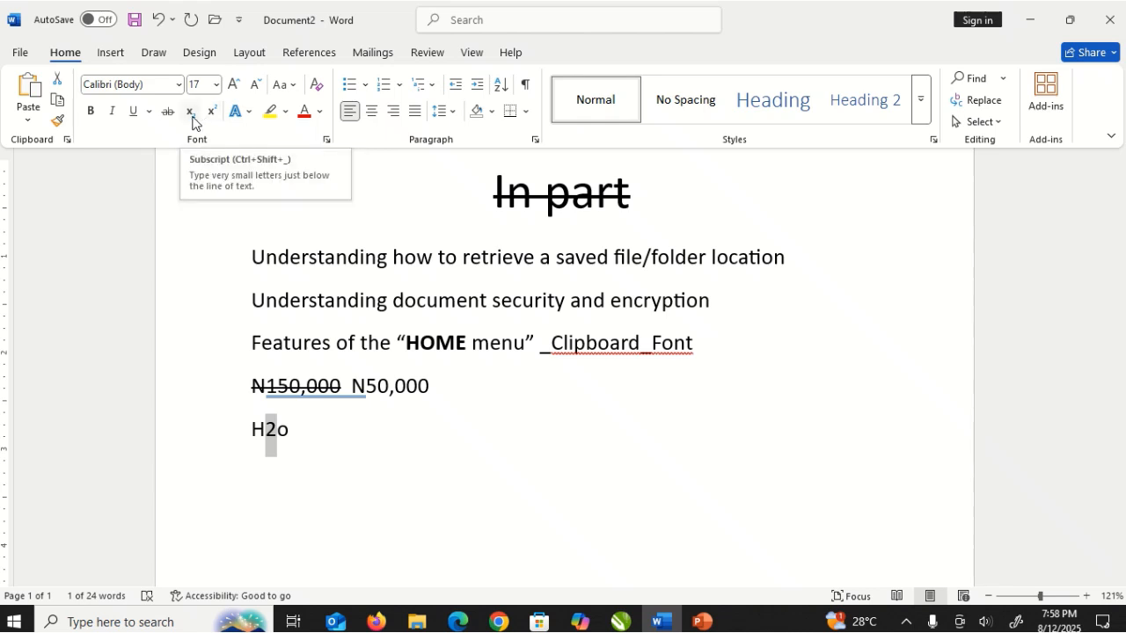
pyautogui.click(190, 112)
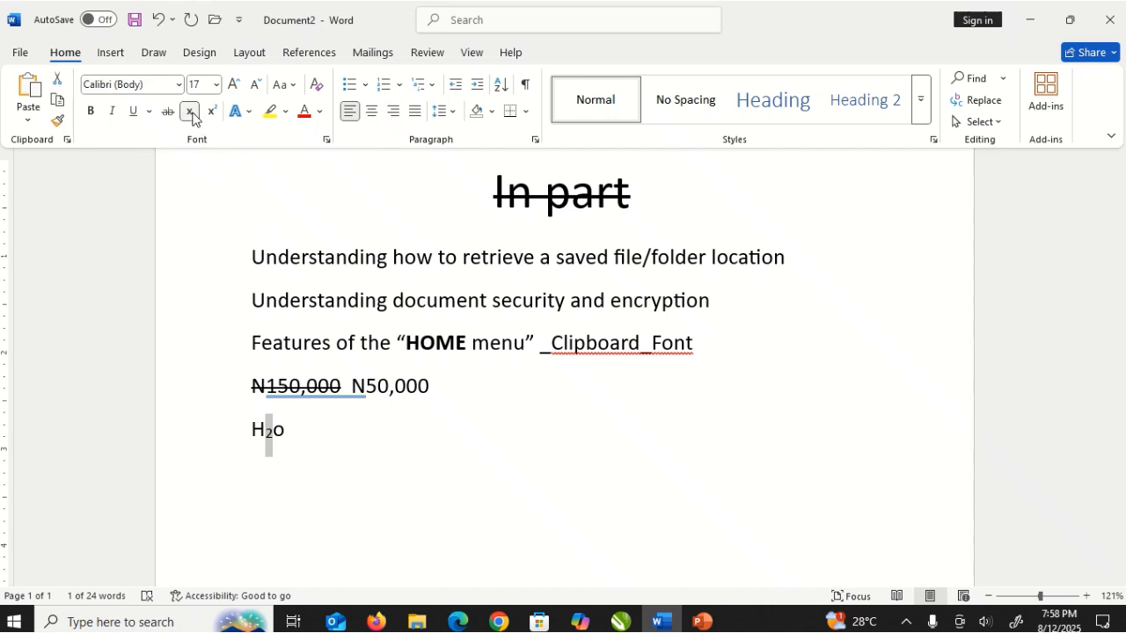
pyautogui.click(190, 112)
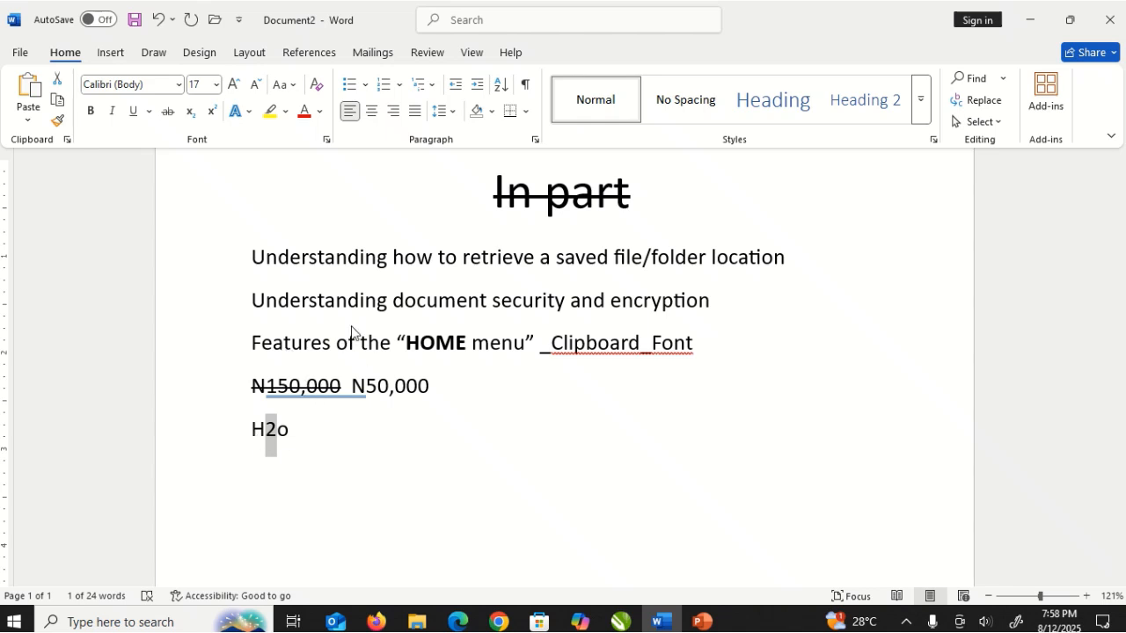
pyautogui.hotkey('ctrl', 'F1')
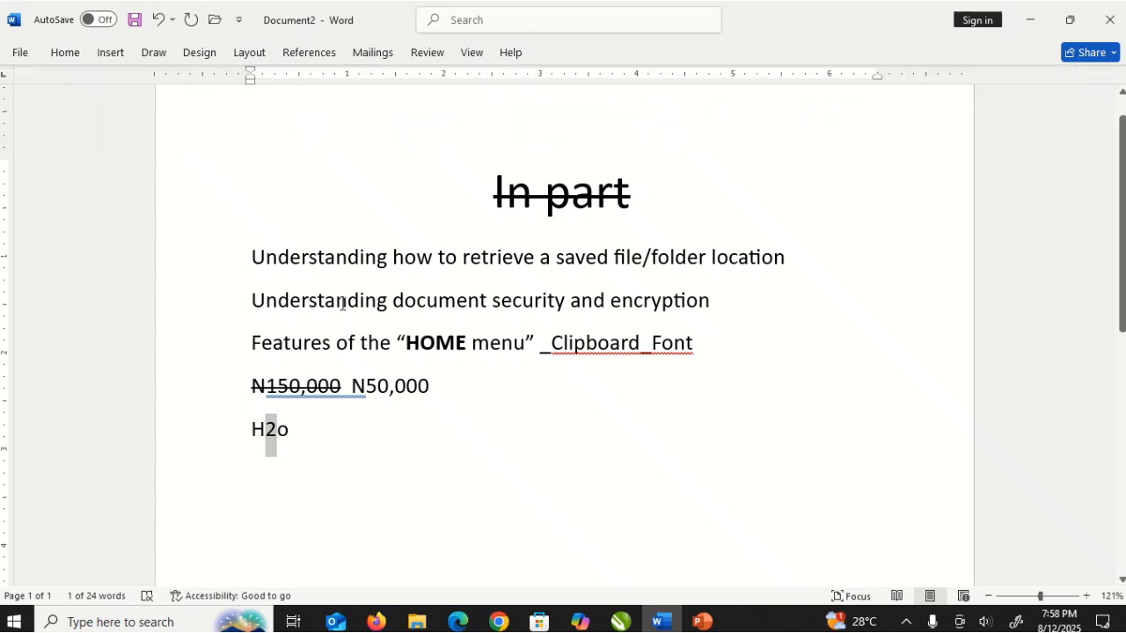
# Format the letter "a" in "Understanding" on the document security line as superscript.
pyautogui.click(338, 304)
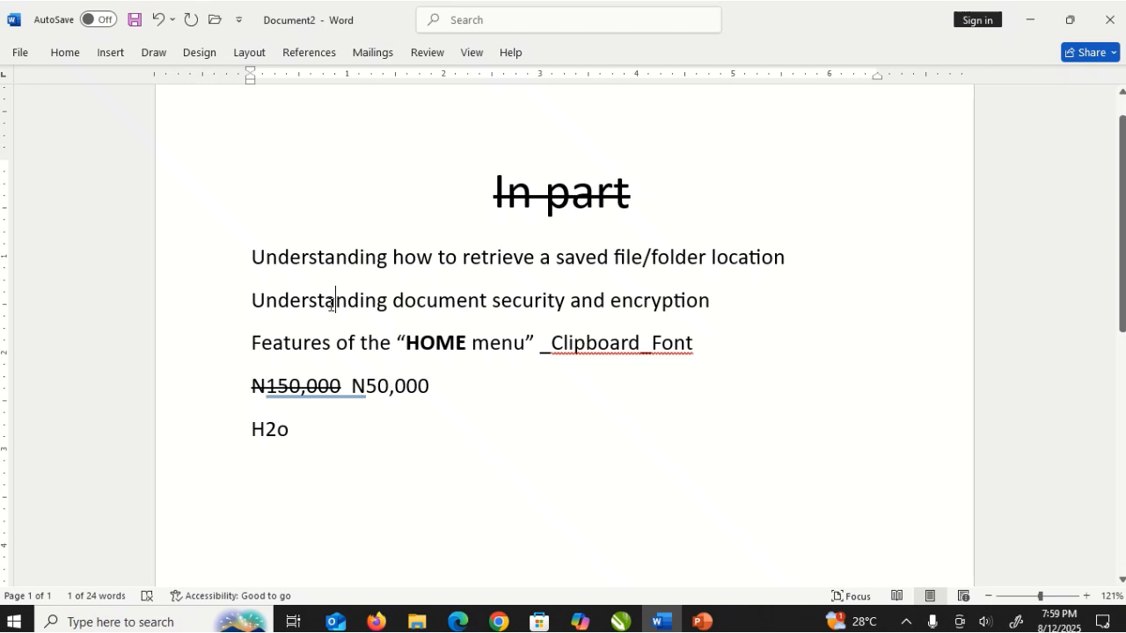
pyautogui.hotkey('shift', 'Left')
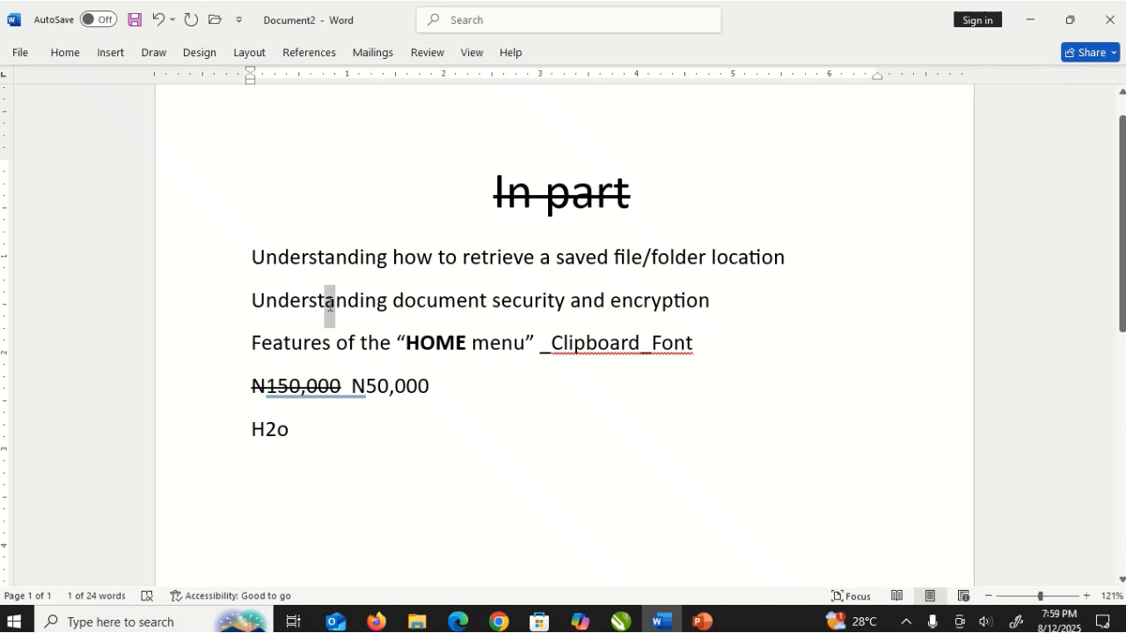
pyautogui.click(62, 55)
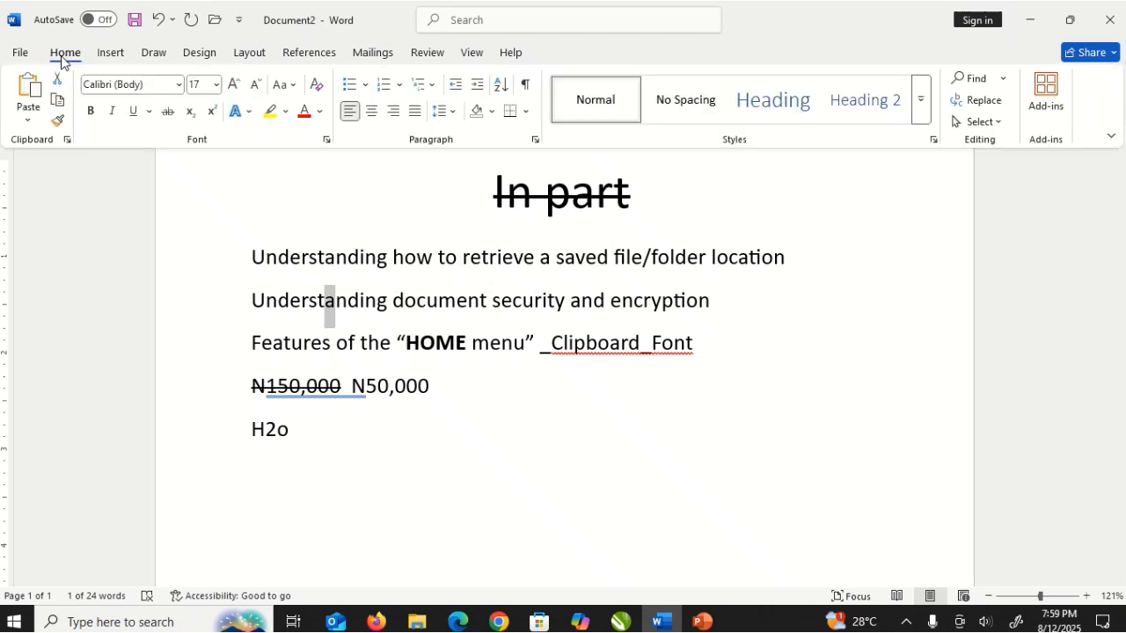
pyautogui.click(211, 113)
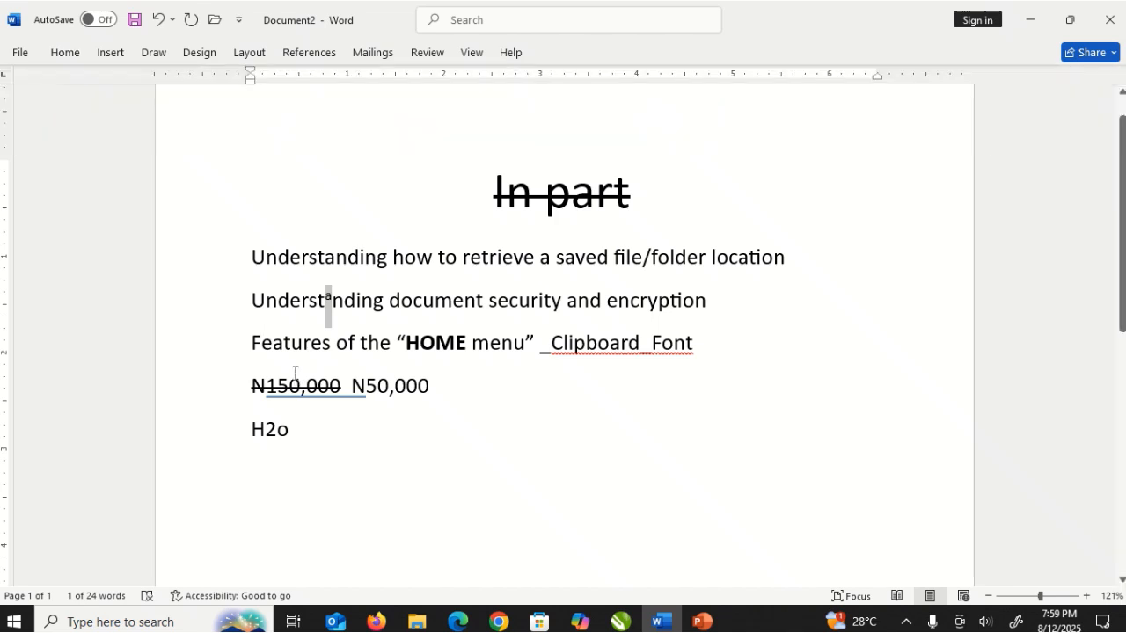
pyautogui.click(342, 301)
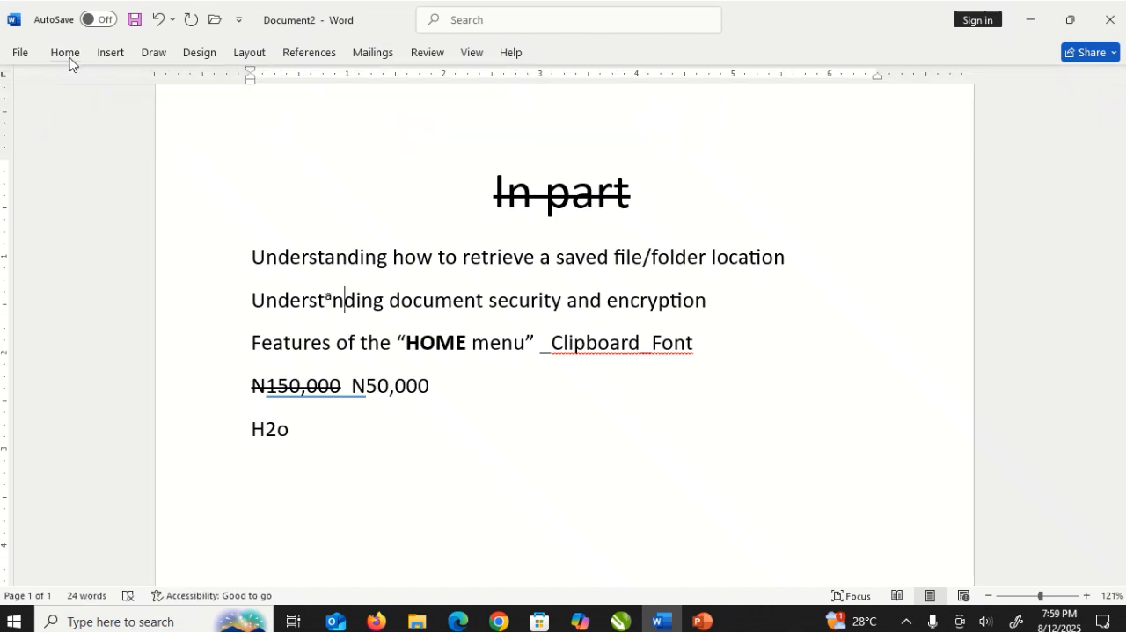
pyautogui.click(69, 56)
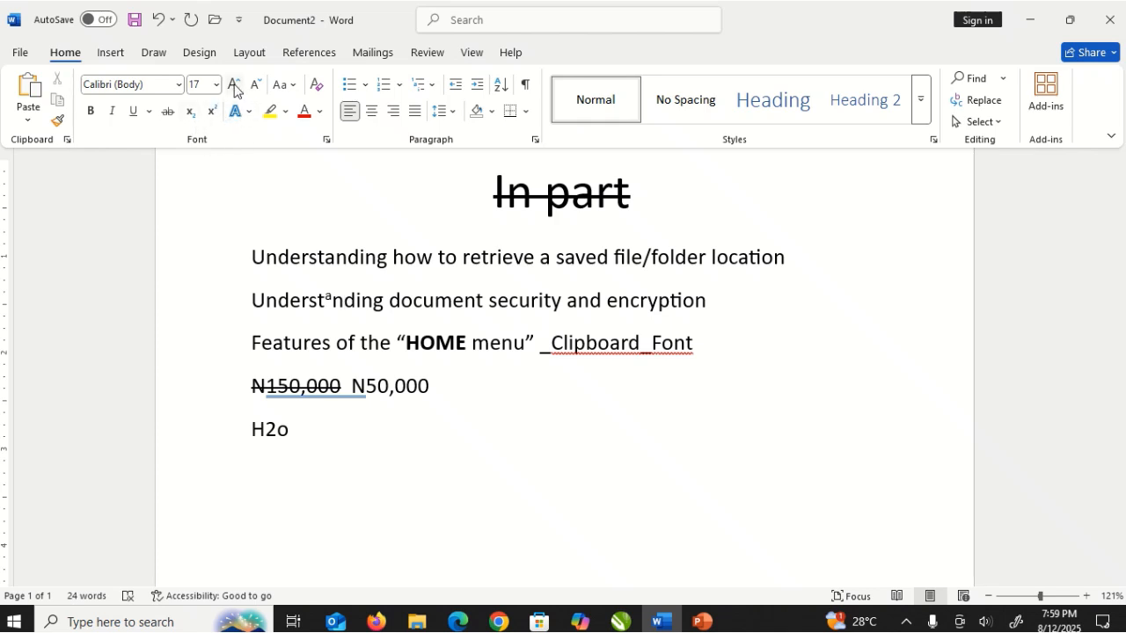
pyautogui.click(240, 248)
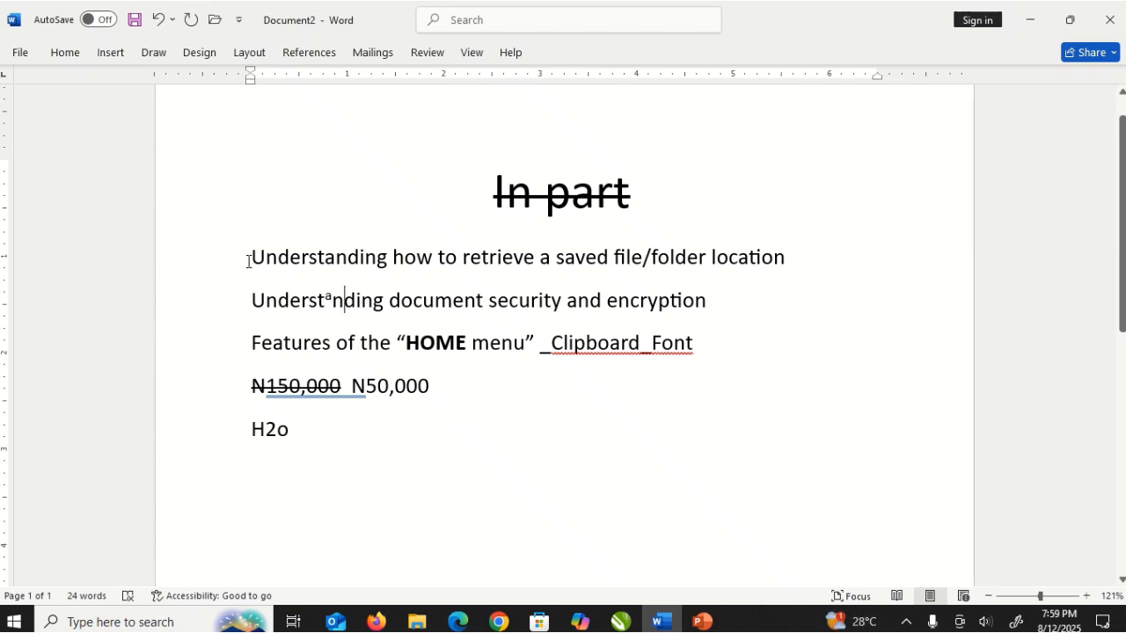
pyautogui.moveTo(442, 382); pyautogui.dragTo(334, 345)
pyautogui.hotkey('ctrl', 'z')
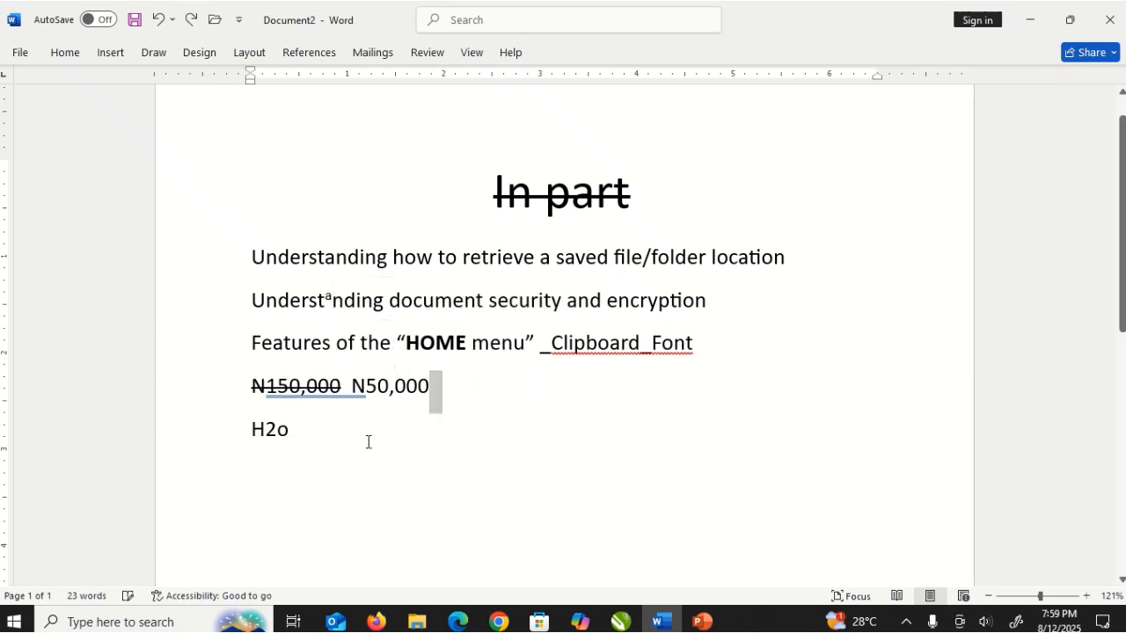
# Enlarge the text from the "Understanding how to retrieve" line through the price line to 36 pt.
pyautogui.click(252, 258)
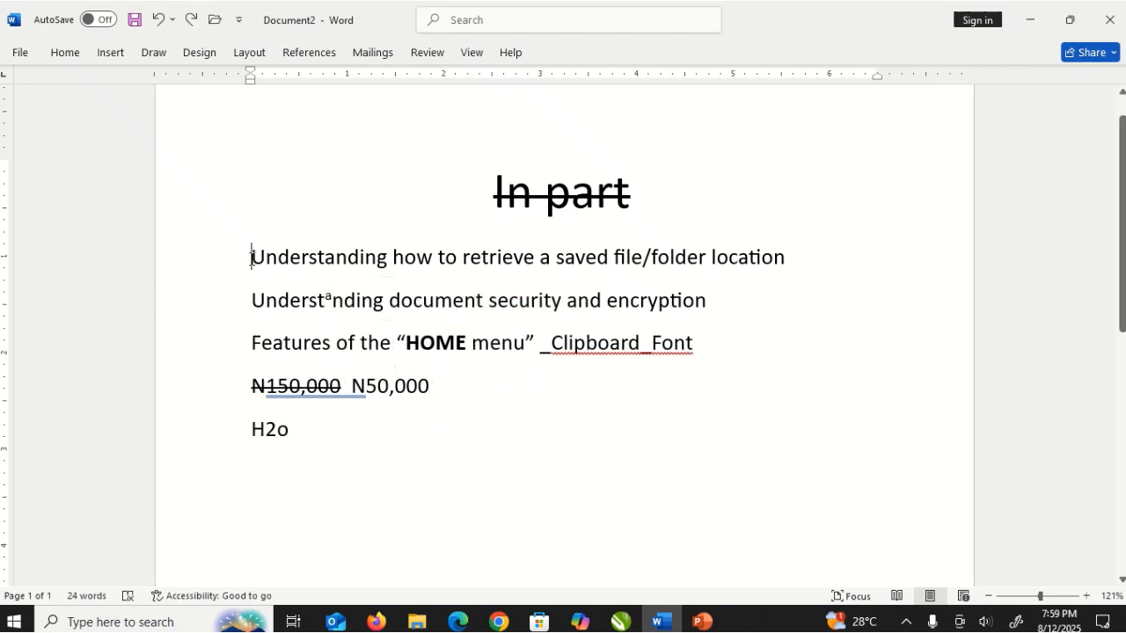
pyautogui.hotkey('shift', 'Down')
pyautogui.hotkey('shift', 'Down')
pyautogui.hotkey('shift', 'Down')
pyautogui.hotkey('shift', 'Down')
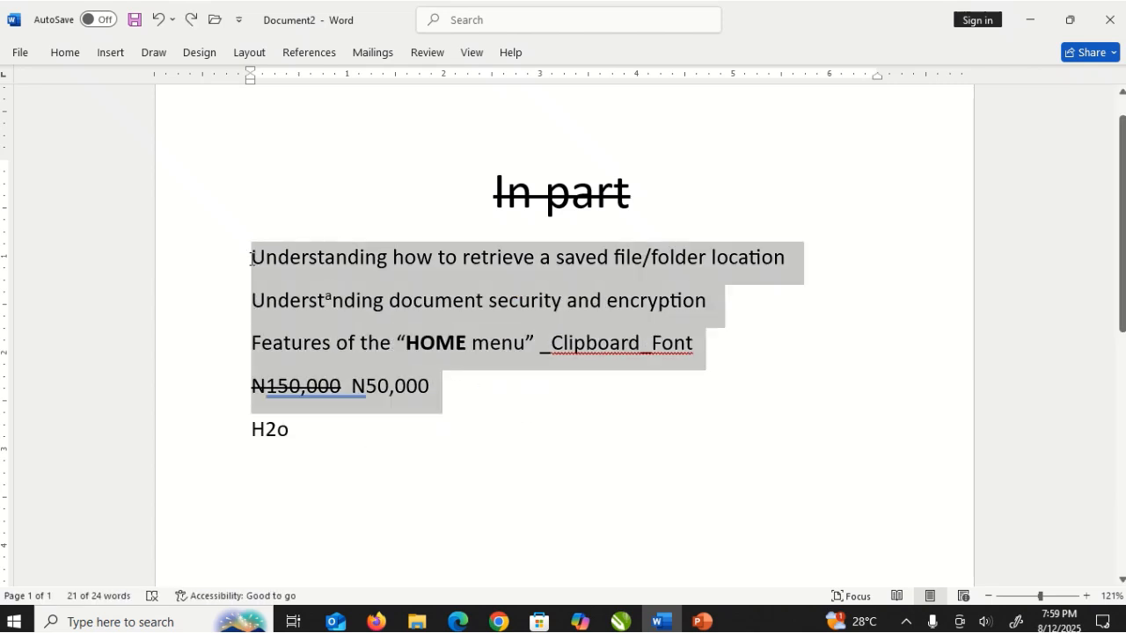
pyautogui.click(65, 53)
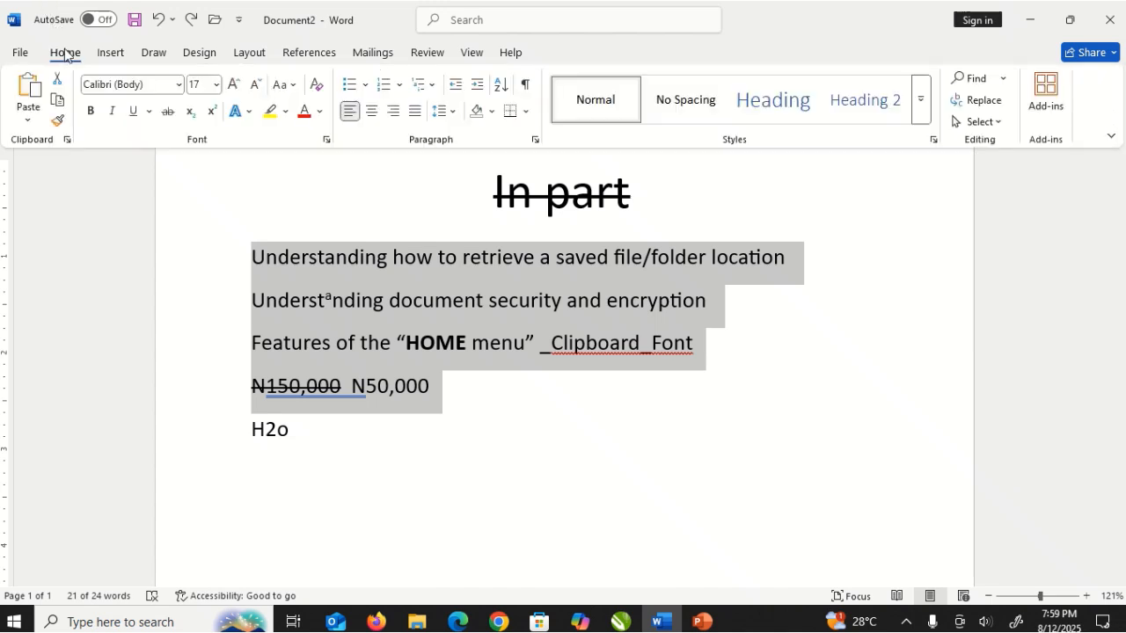
pyautogui.click(234, 85)
pyautogui.click(234, 85)
pyautogui.click(234, 85)
pyautogui.click(234, 85)
pyautogui.click(234, 85)
pyautogui.click(234, 85)
pyautogui.click(234, 84)
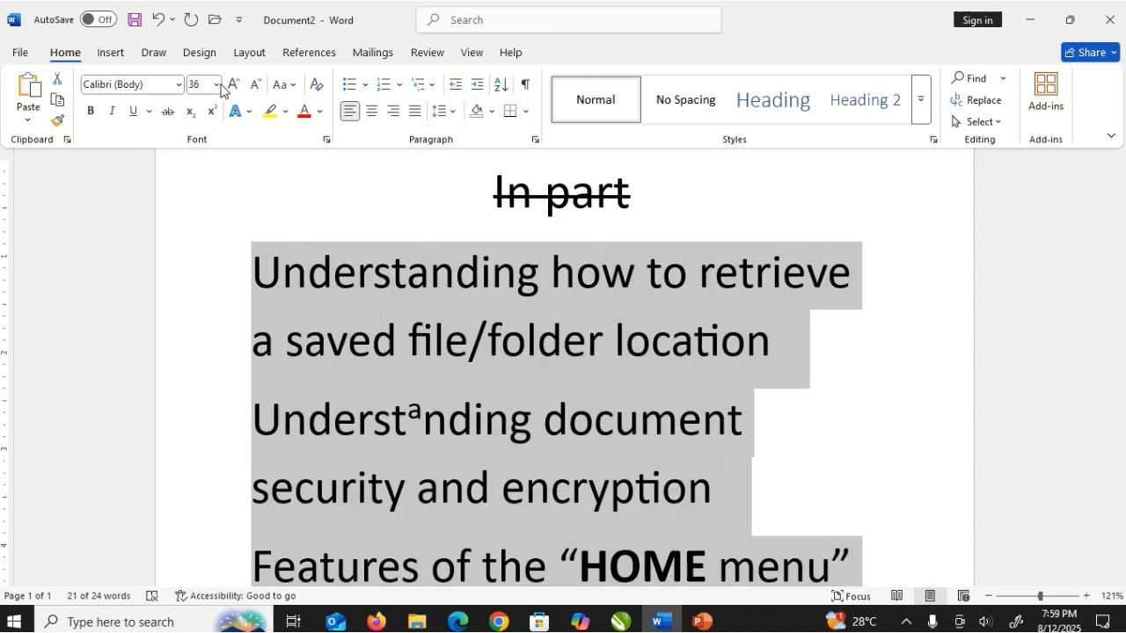
# Reduce the font size of the selected body lines to 20 pt.
pyautogui.click(217, 86)
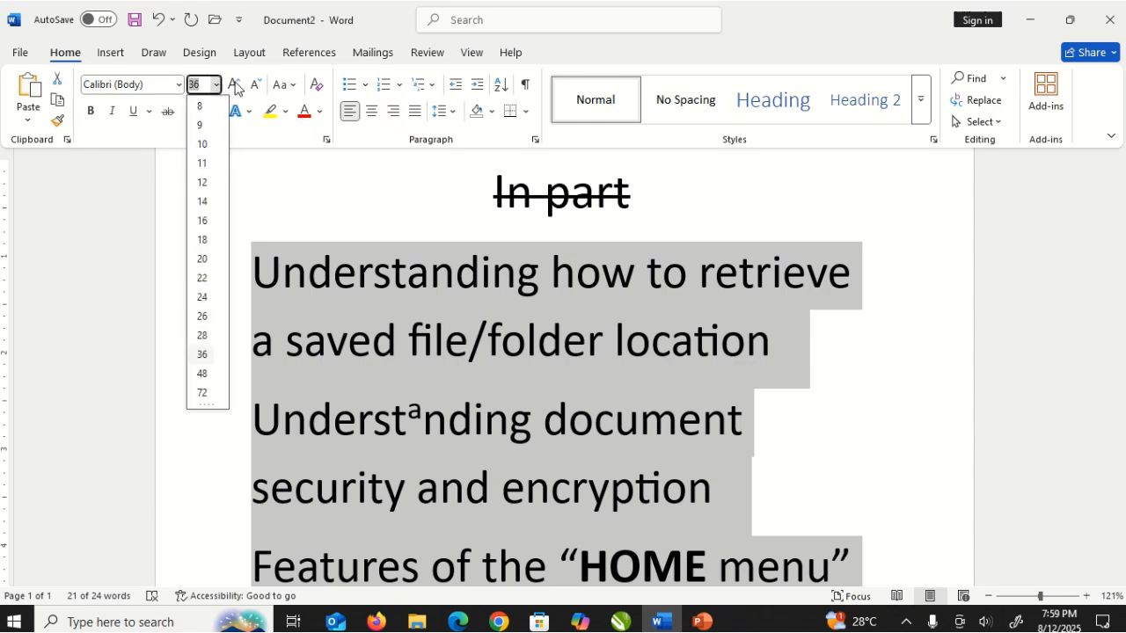
pyautogui.click(254, 86)
pyautogui.click(254, 85)
pyautogui.click(255, 86)
pyautogui.click(255, 86)
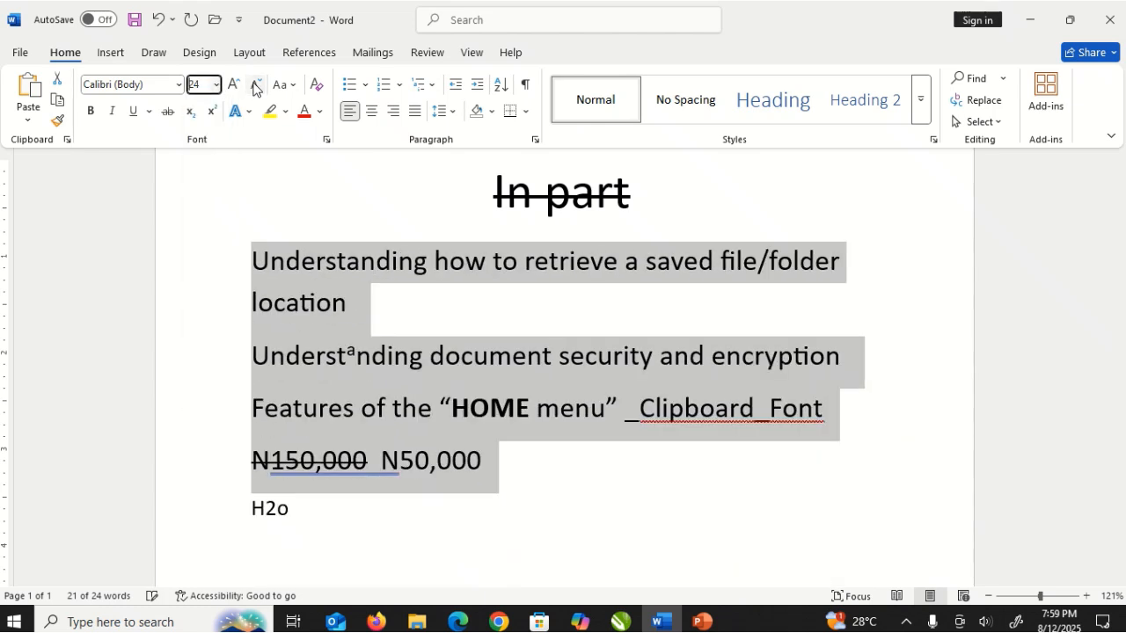
pyautogui.click(254, 85)
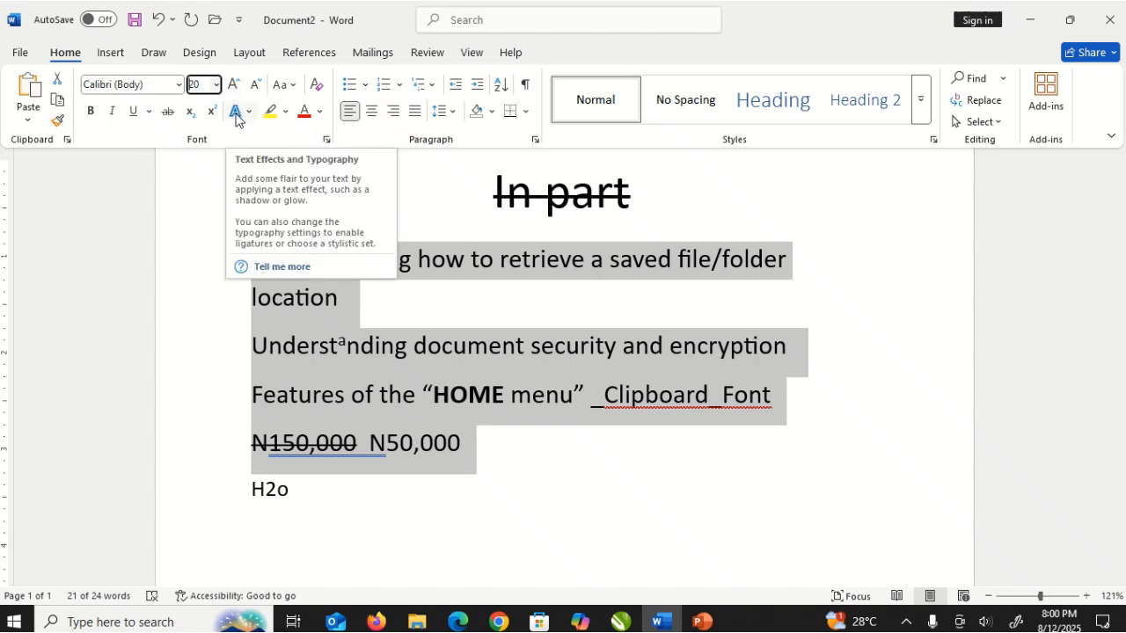
# Apply the gold preset text effect to the selected body lines.
pyautogui.click(234, 115)
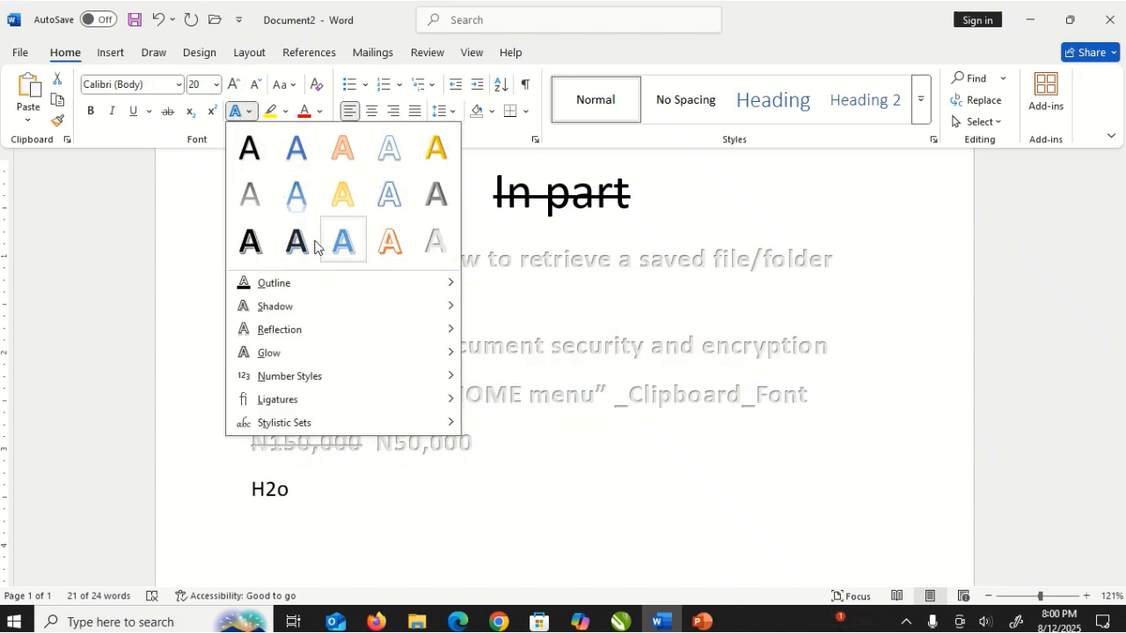
pyautogui.click(438, 151)
pyautogui.hotkey('ctrl', 'F1')
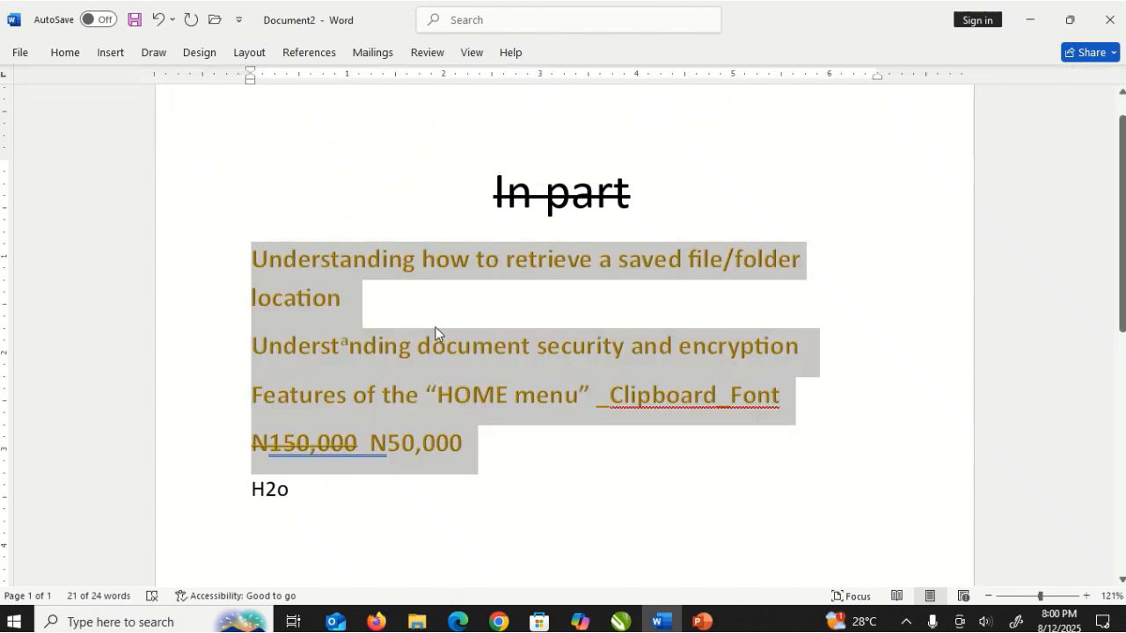
# Reselect the body lines down to the price line and undo the gold text effect on them.
pyautogui.click(435, 328)
pyautogui.moveTo(252, 264); pyautogui.dragTo(463, 444)
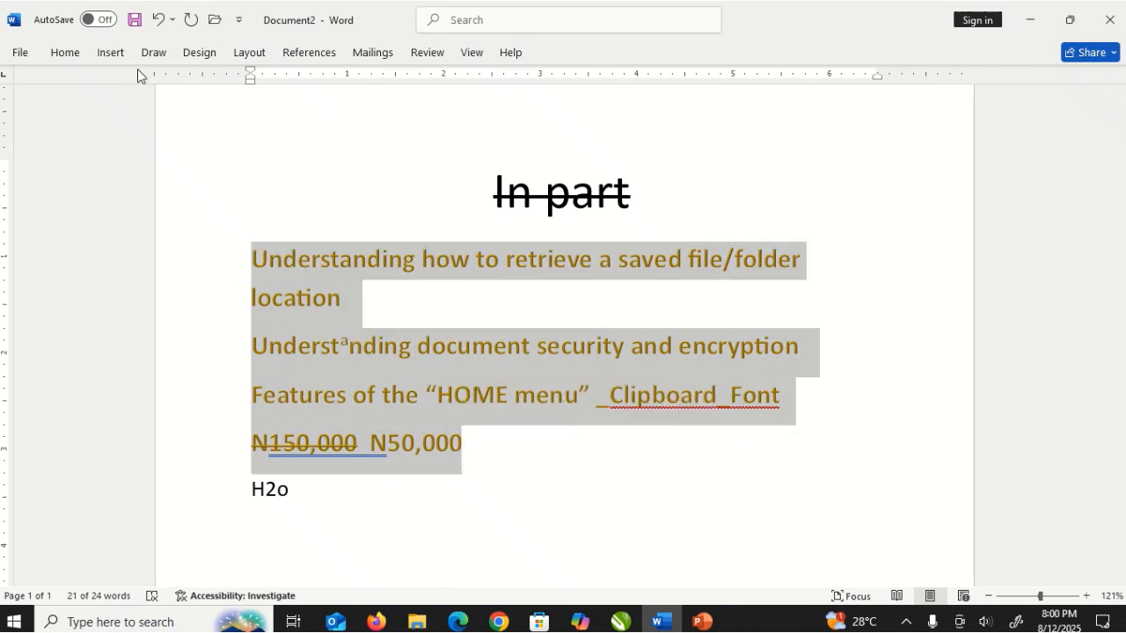
pyautogui.click(71, 56)
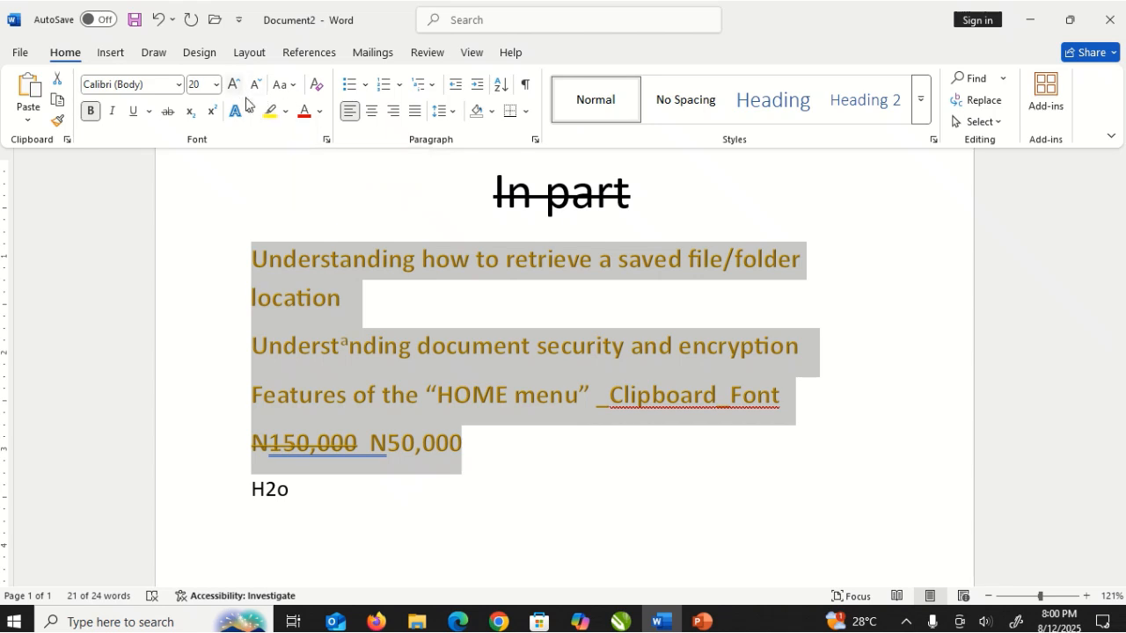
pyautogui.click(336, 228)
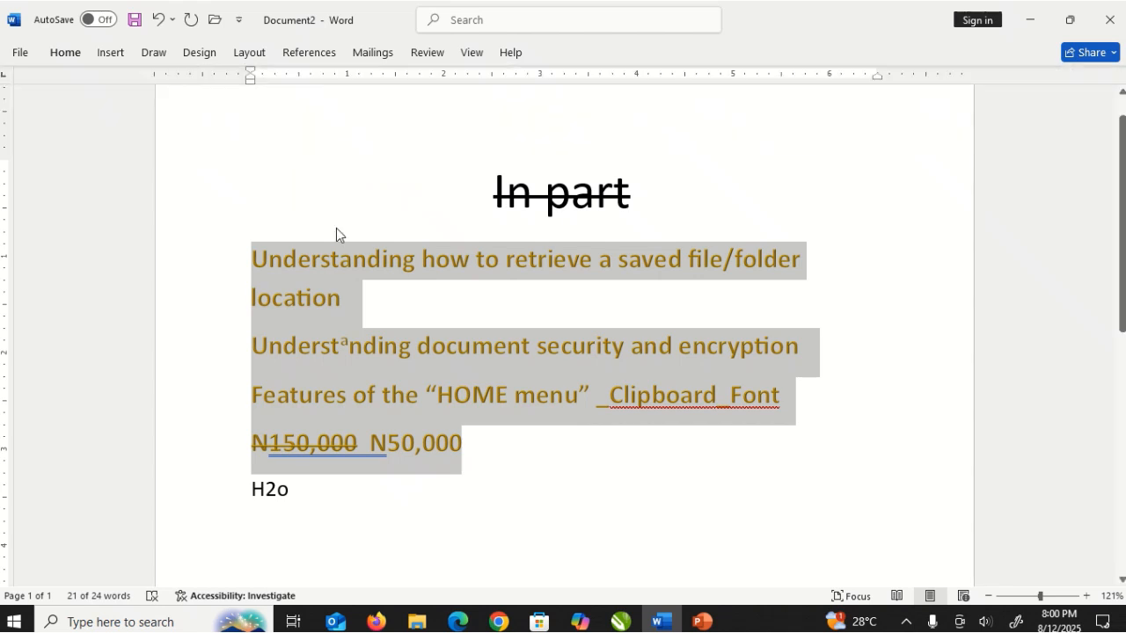
pyautogui.hotkey('ctrl', 'z')
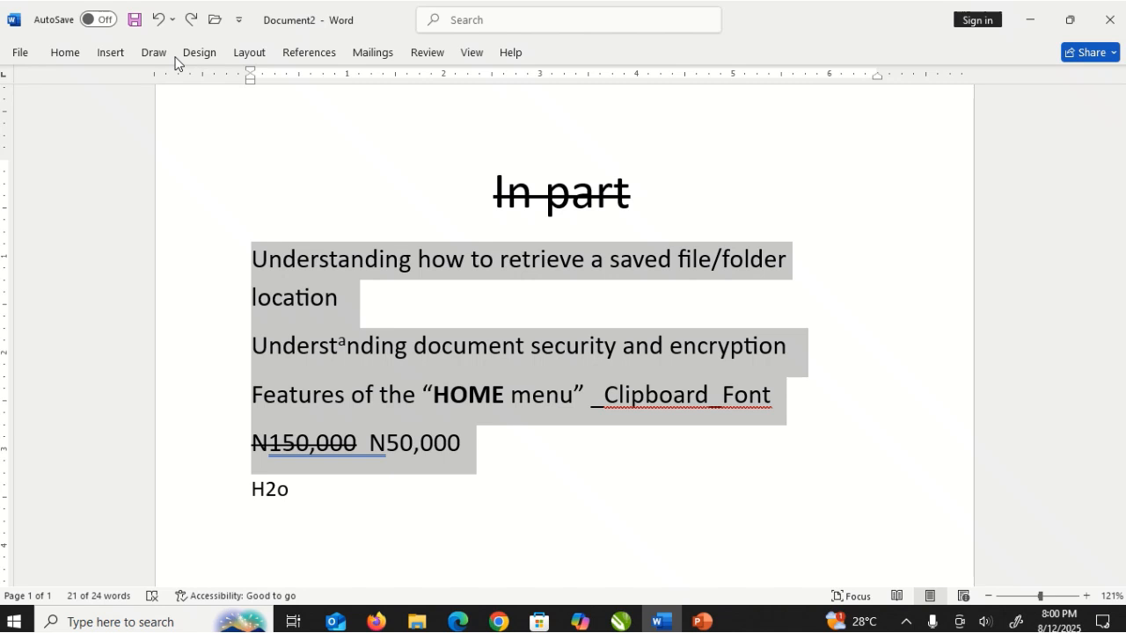
# Highlight the whole price line, "N150,000 N50,000", in turquoise.
pyautogui.click(67, 54)
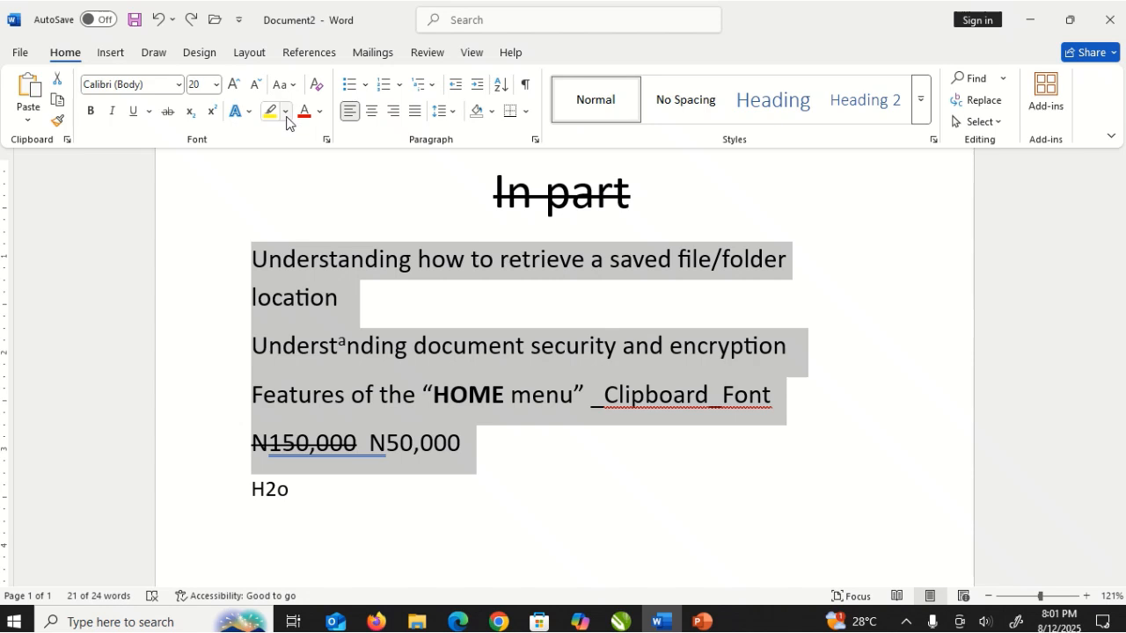
pyautogui.hotkey('ctrl', 'F1')
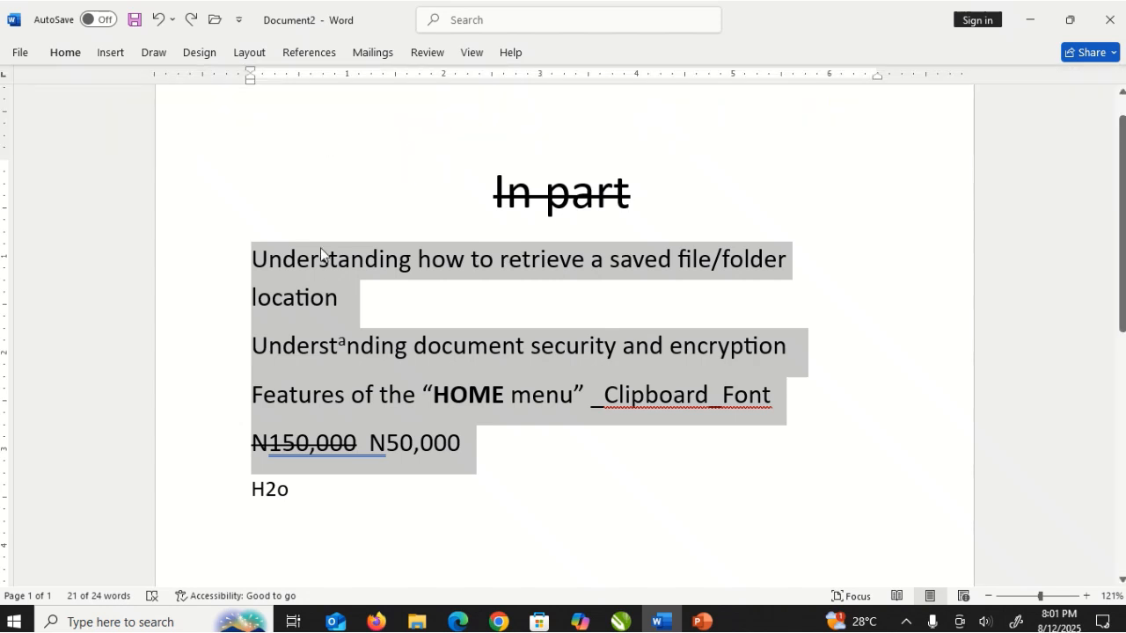
pyautogui.click(402, 366)
pyautogui.moveTo(253, 398); pyautogui.dragTo(289, 398)
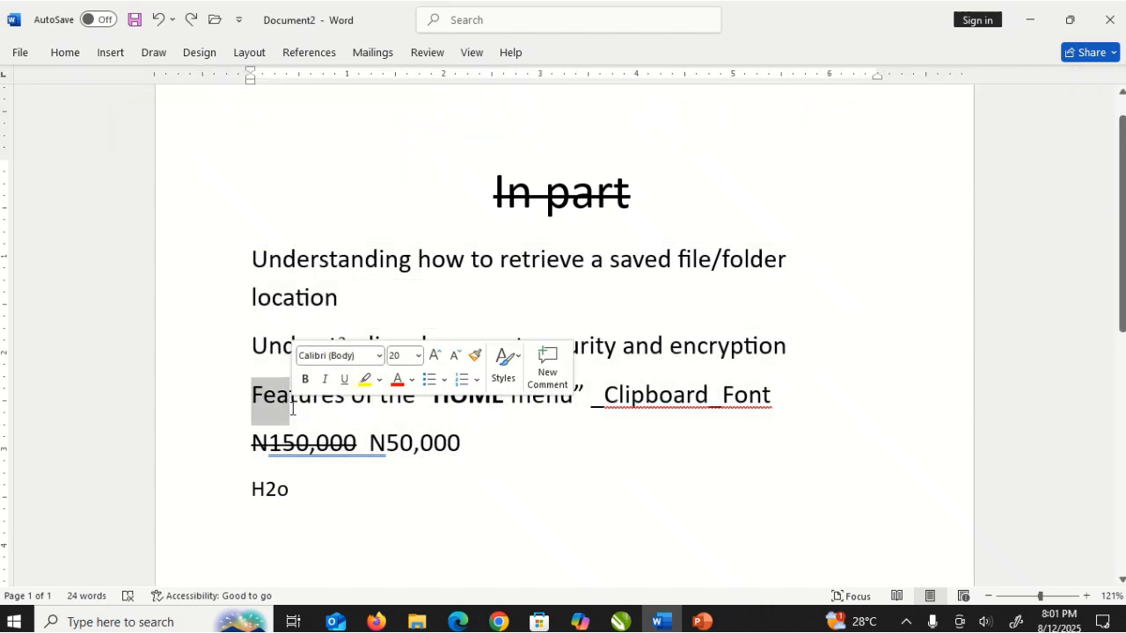
pyautogui.moveTo(250, 440); pyautogui.dragTo(475, 444)
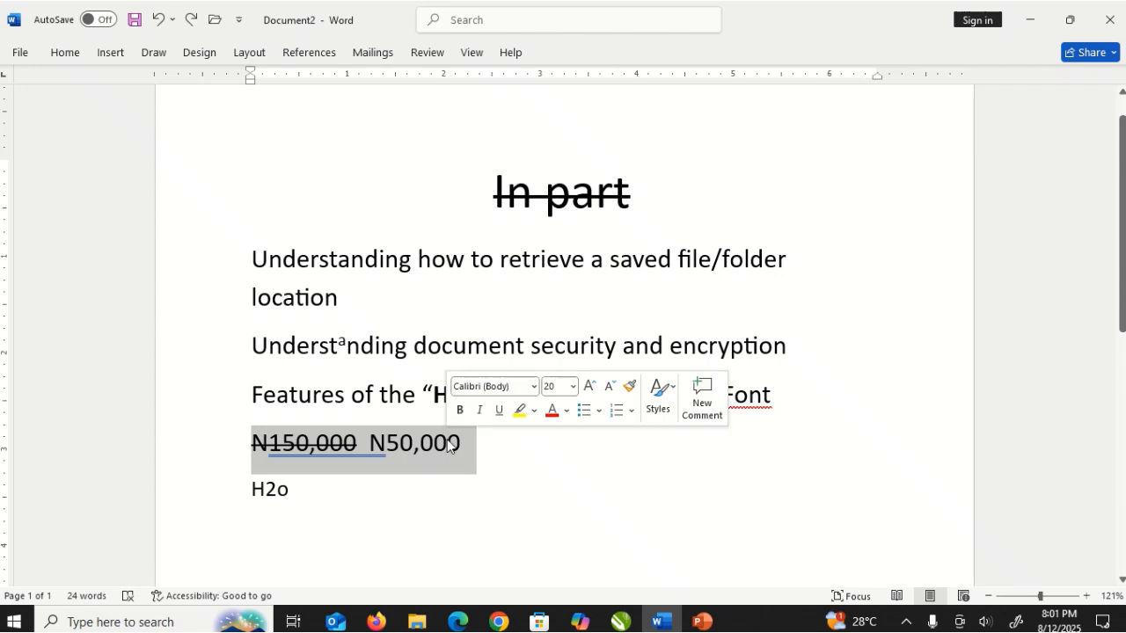
pyautogui.click(73, 57)
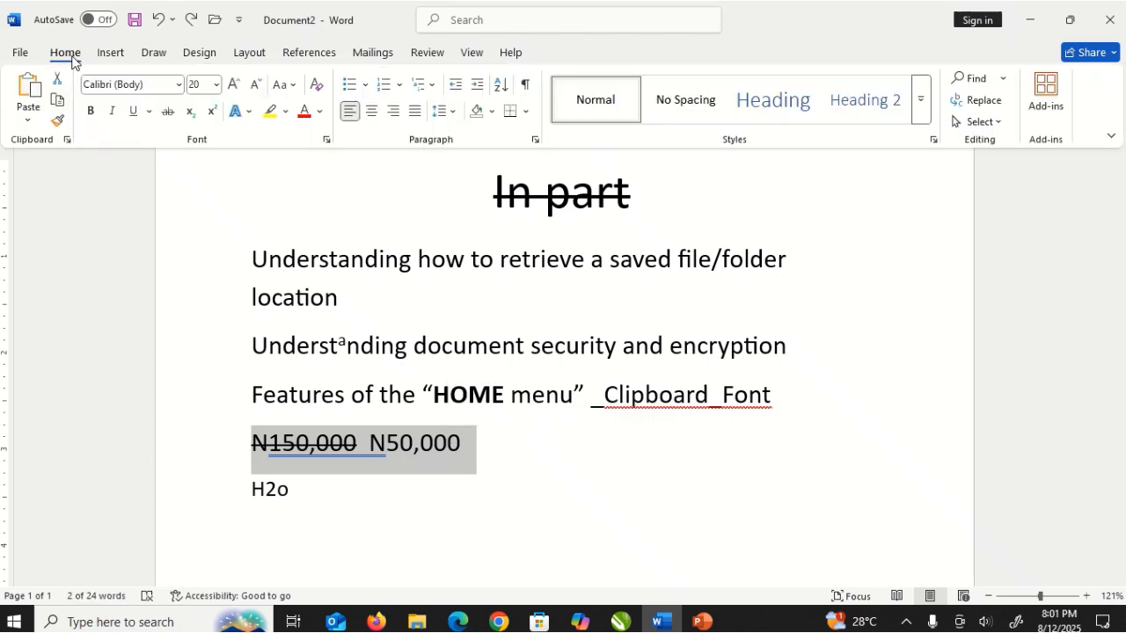
pyautogui.click(286, 113)
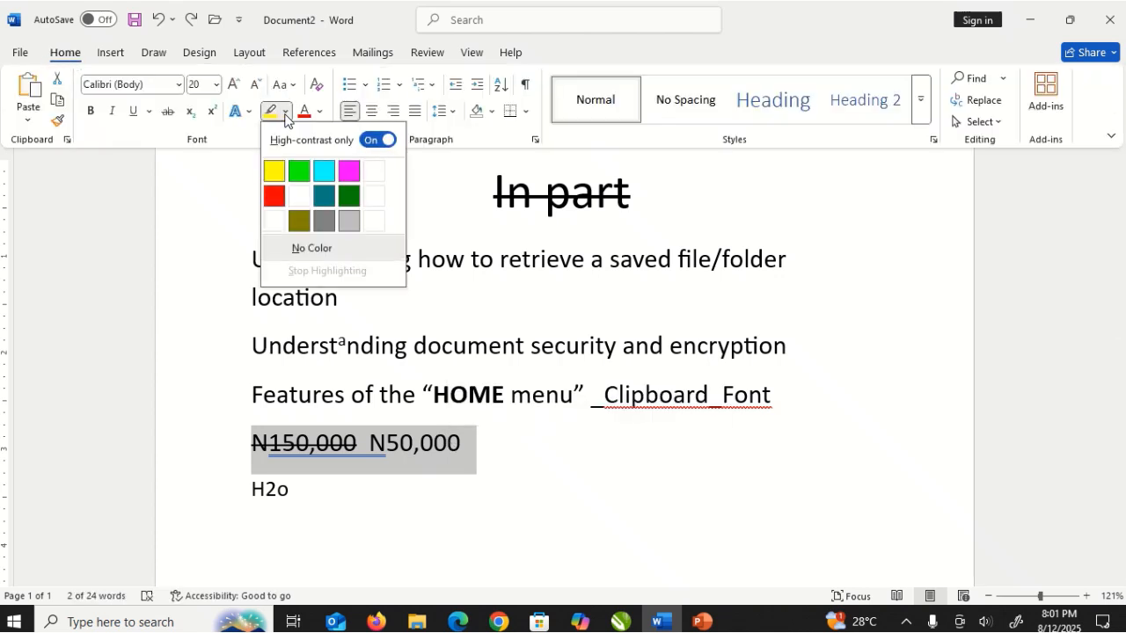
pyautogui.click(324, 174)
pyautogui.press('Right')
pyautogui.hotkey('ctrl', 'F1')
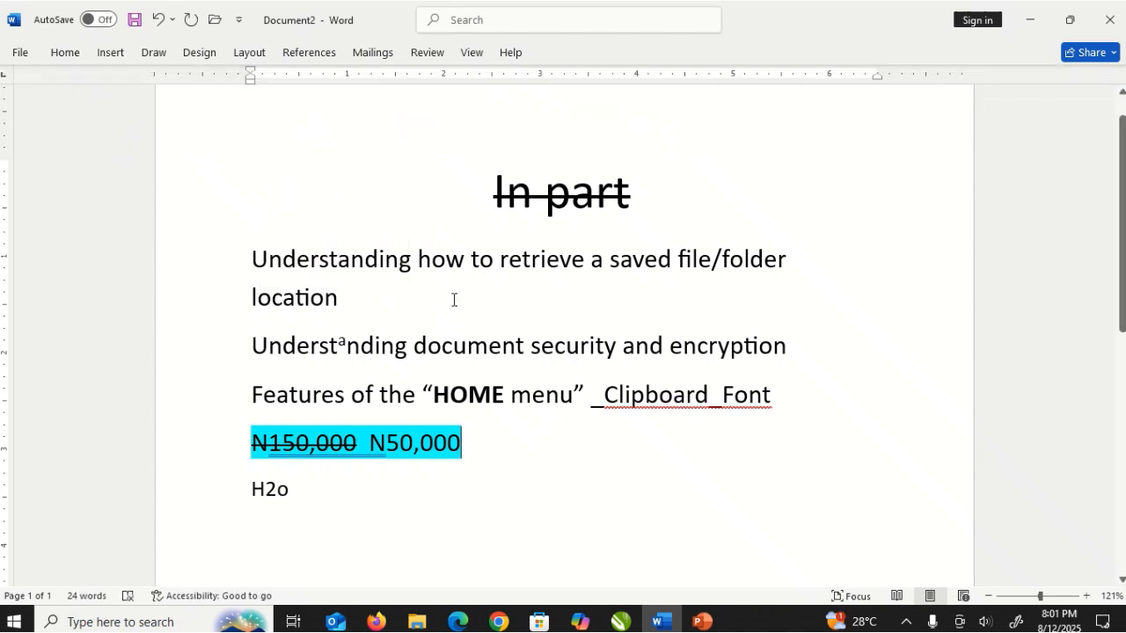
# Remove the highlight colour from the whole price line.
pyautogui.moveTo(475, 440); pyautogui.dragTo(255, 443)
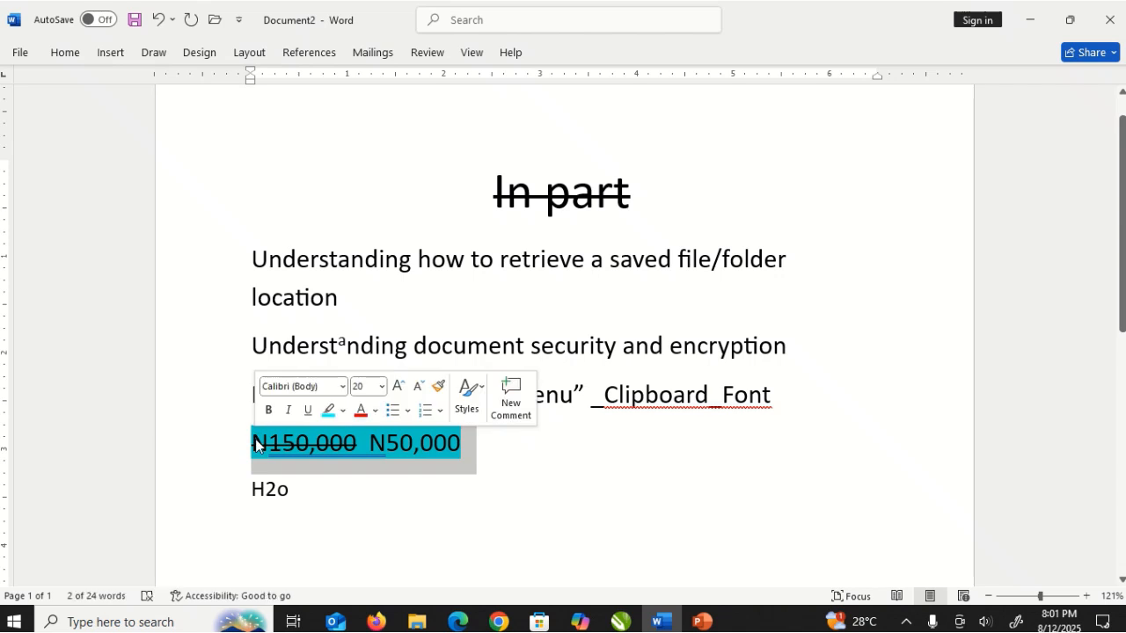
pyautogui.click(66, 54)
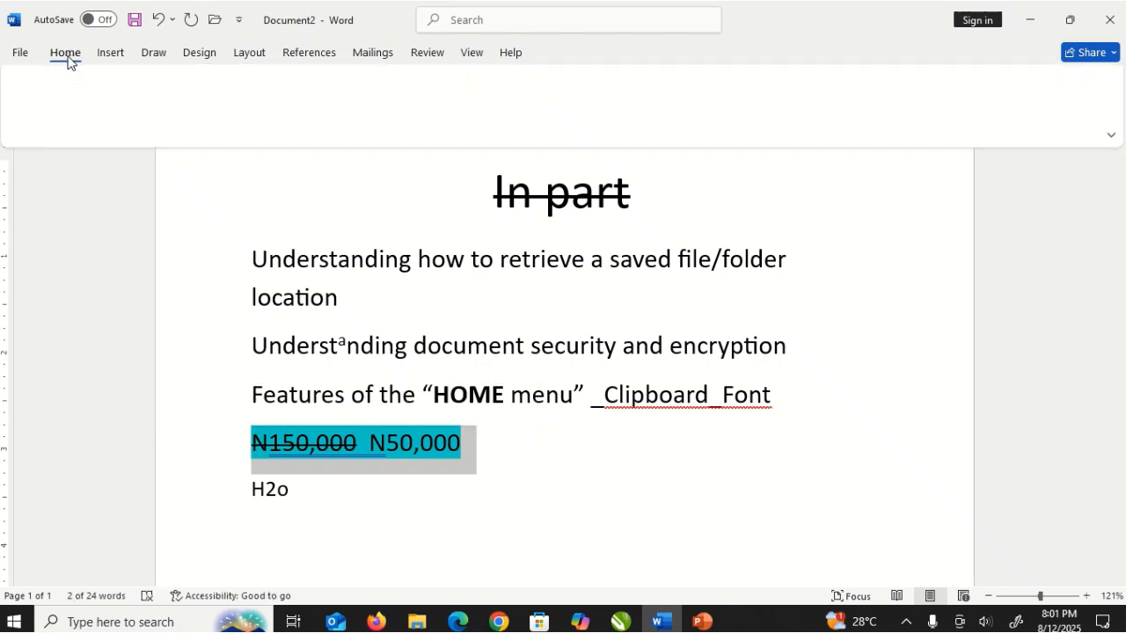
pyautogui.click(284, 115)
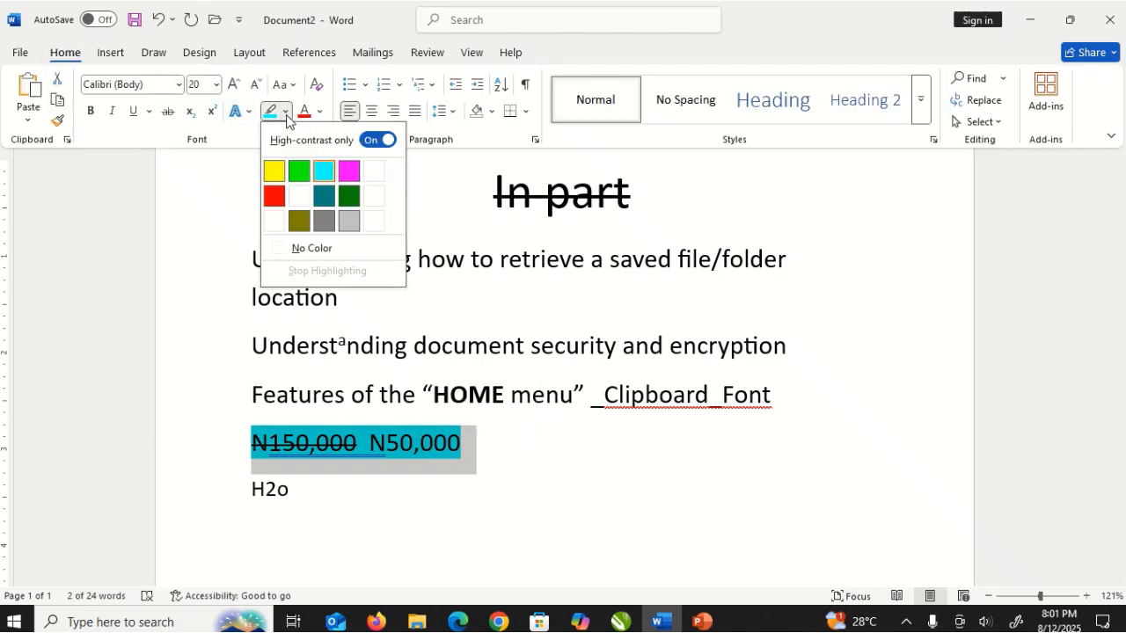
pyautogui.click(310, 249)
pyautogui.press('Left')
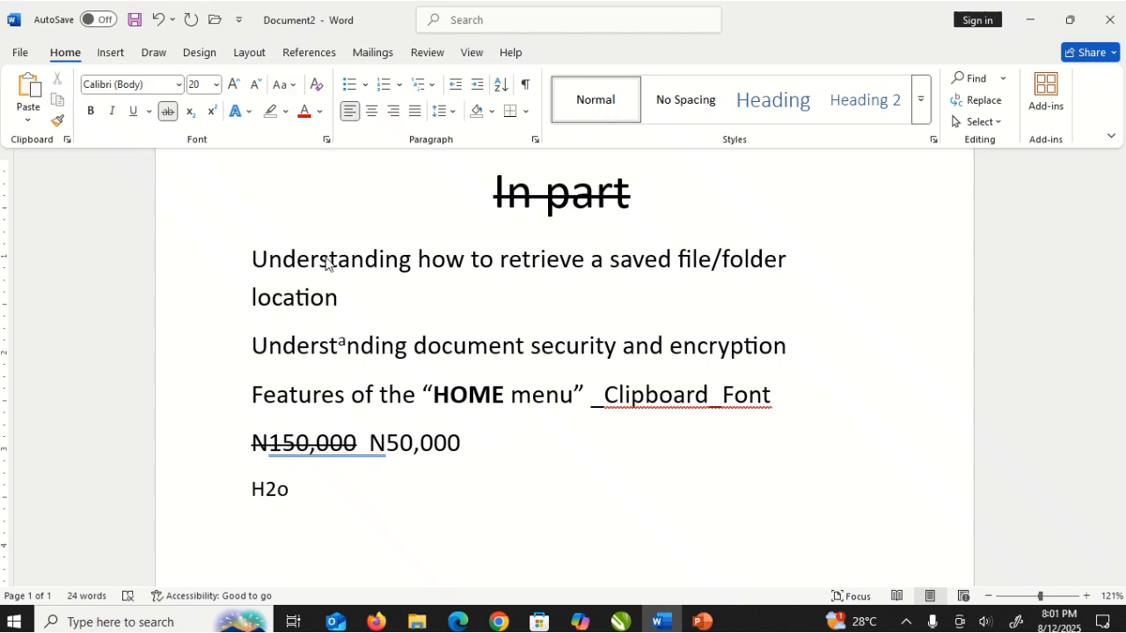
pyautogui.hotkey('ctrl', 'F1')
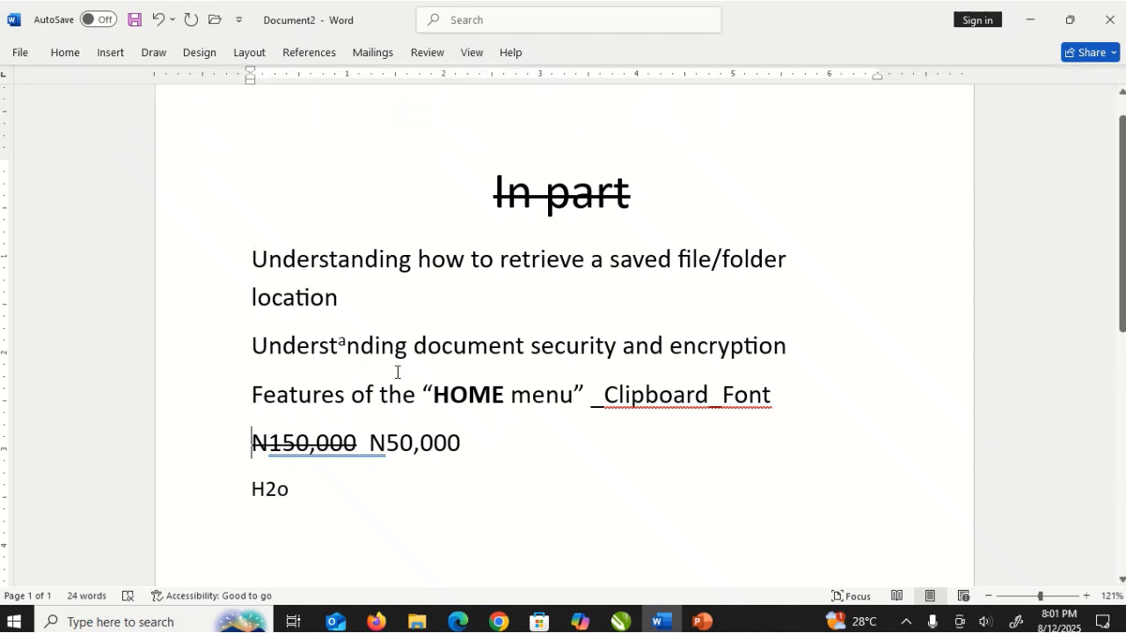
# Select all body lines down to the price line, try Sentence case on them, and convert them to lowercase.
pyautogui.click(461, 450)
pyautogui.hotkey('shift', 'Up')
pyautogui.hotkey('shift', 'Up')
pyautogui.hotkey('shift', 'Up')
pyautogui.hotkey('shift', 'Up')
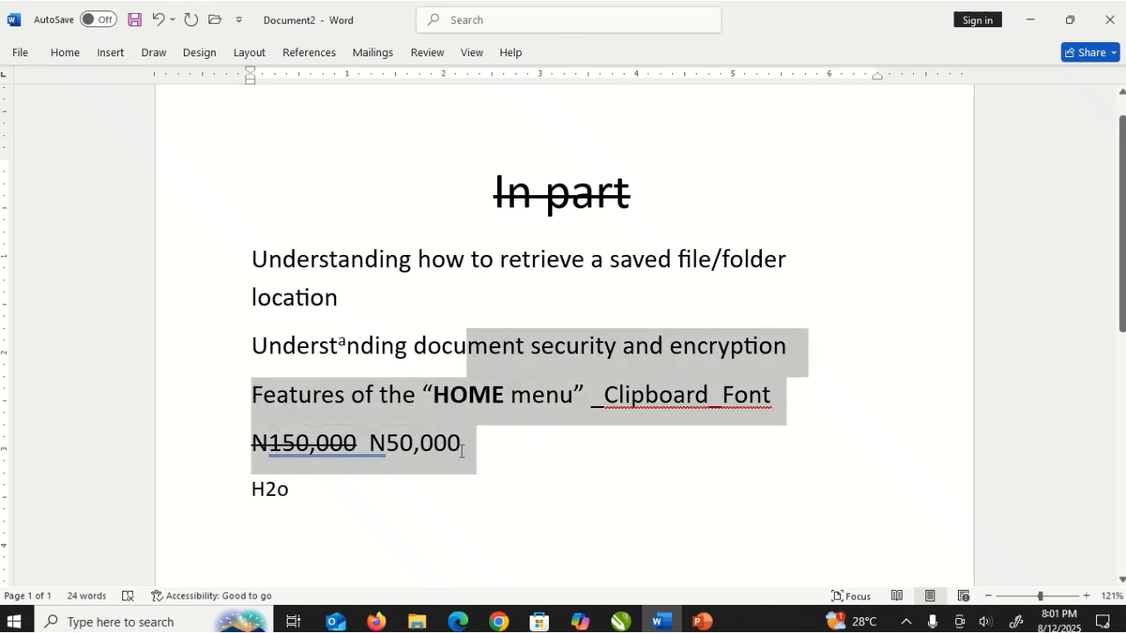
pyautogui.hotkey('shift', 'Left')
pyautogui.hotkey('shift', 'Left')
pyautogui.hotkey('shift', 'Left')
pyautogui.hotkey('shift', 'Left')
pyautogui.hotkey('shift', 'Left')
pyautogui.hotkey('shift', 'Left')
pyautogui.hotkey('shift', 'Left')
pyautogui.hotkey('shift', 'Left')
pyautogui.hotkey('shift', 'Left')
pyautogui.hotkey('shift', 'Left')
pyautogui.hotkey('shift', 'Left')
pyautogui.hotkey('shift', 'Left')
pyautogui.hotkey('shift', 'Left')
pyautogui.hotkey('shift', 'Left')
pyautogui.hotkey('shift', 'Left')
pyautogui.hotkey('shift', 'Left')
pyautogui.hotkey('shift', 'Left')
pyautogui.hotkey('shift', 'Left')
pyautogui.hotkey('shift', 'Left')
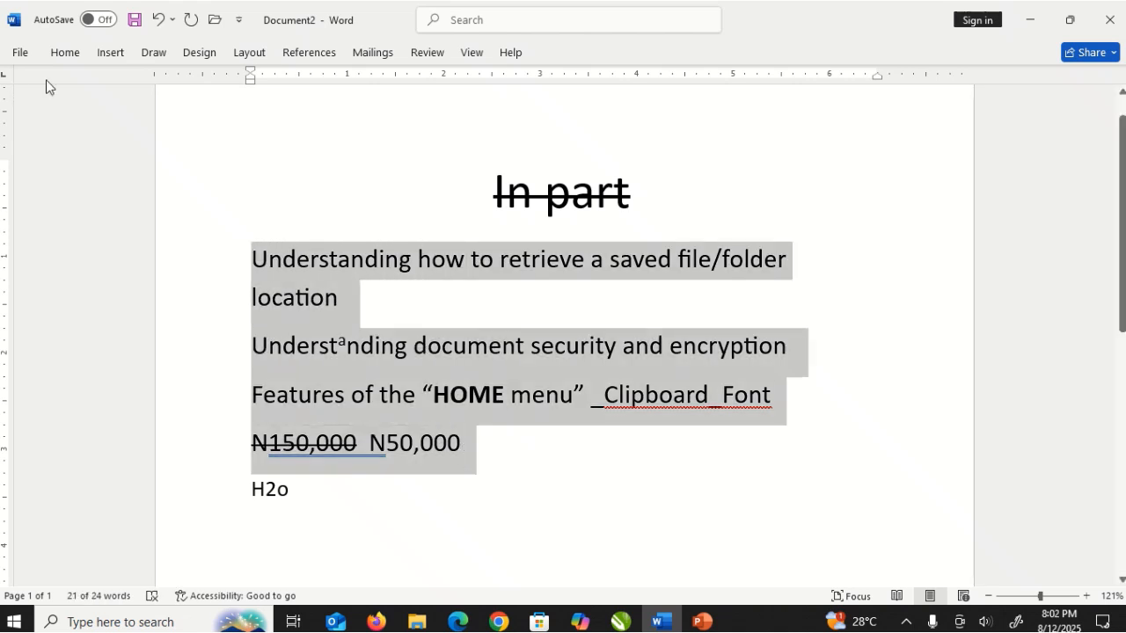
pyautogui.click(64, 53)
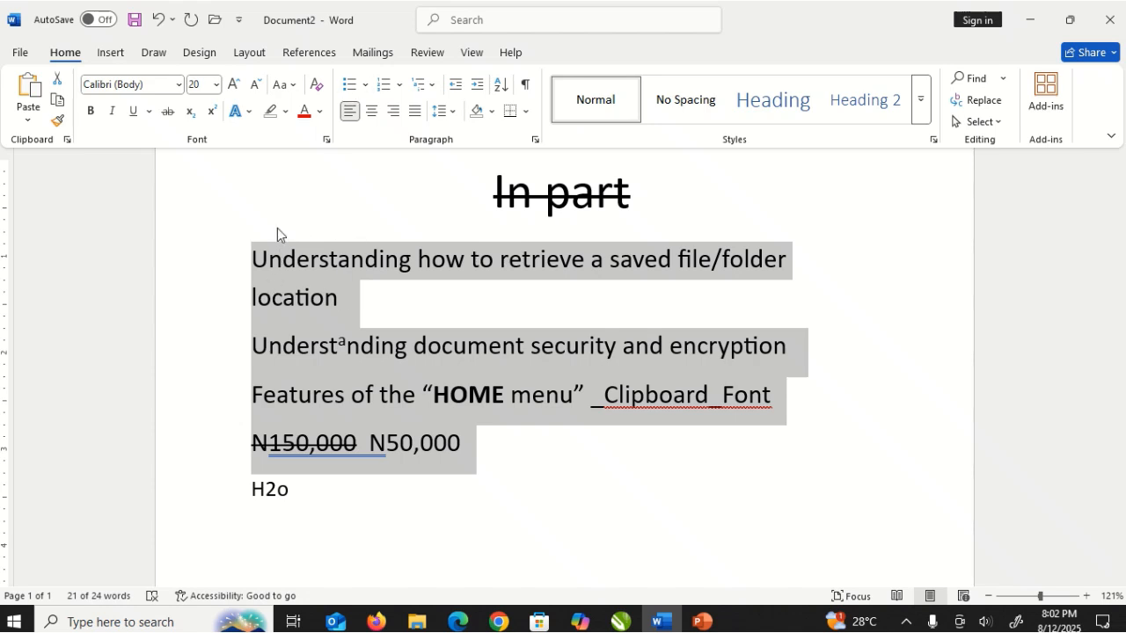
pyautogui.click(294, 87)
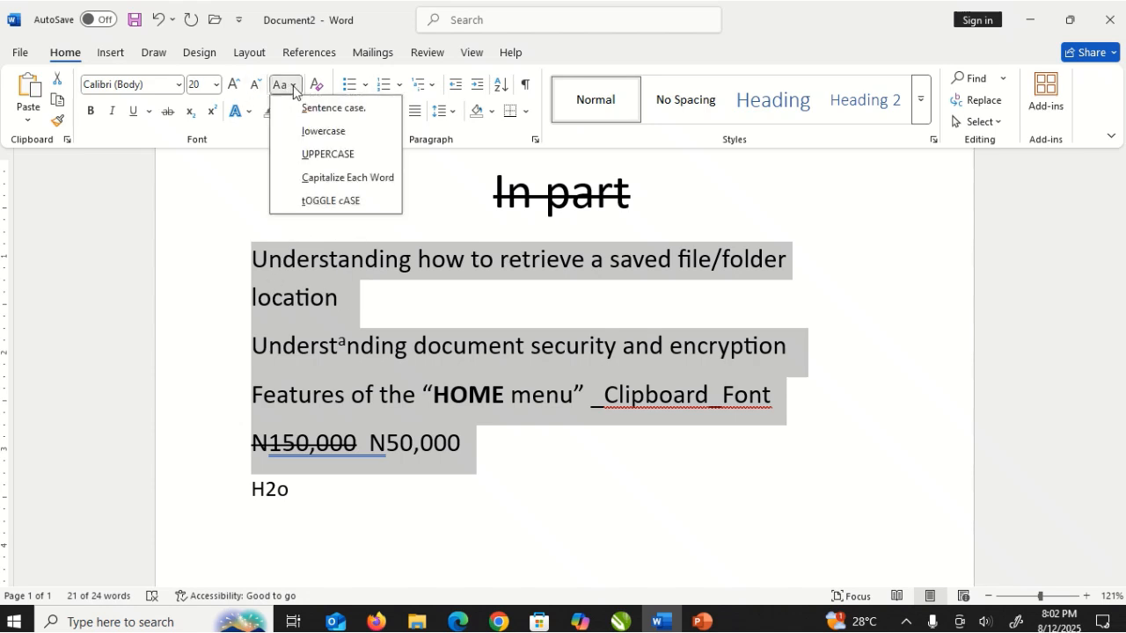
pyautogui.click(339, 108)
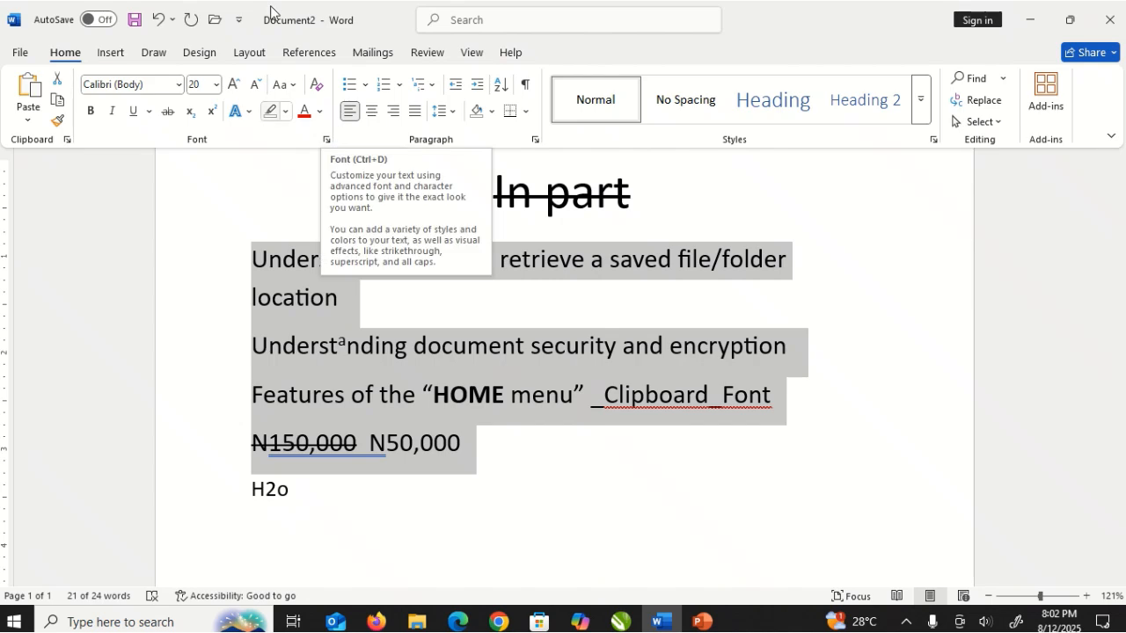
pyautogui.click(293, 88)
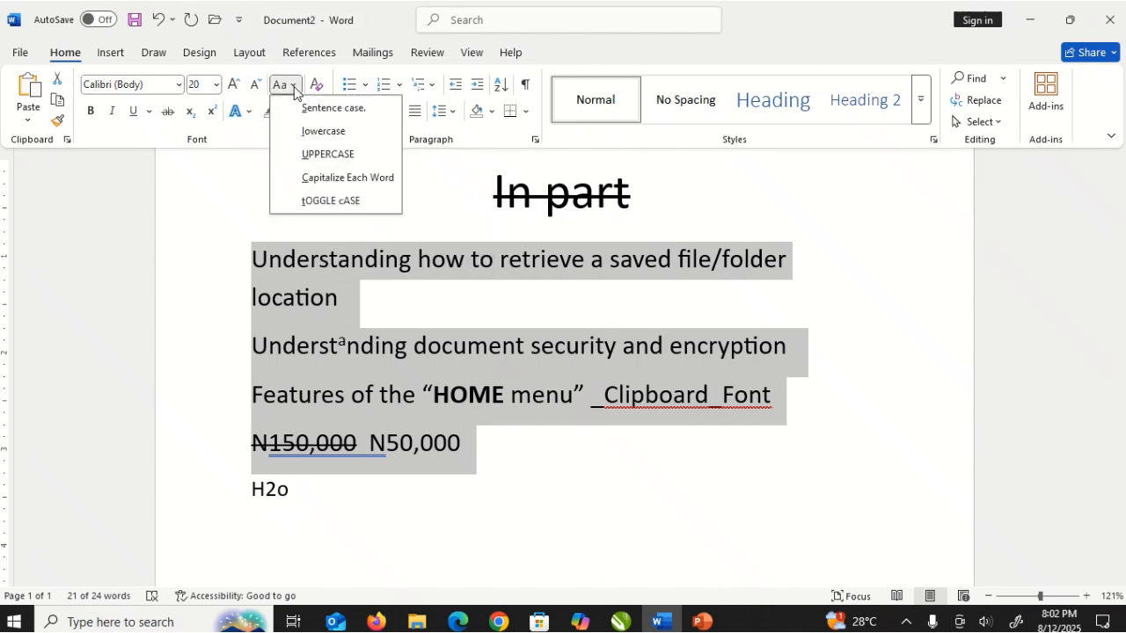
pyautogui.click(316, 132)
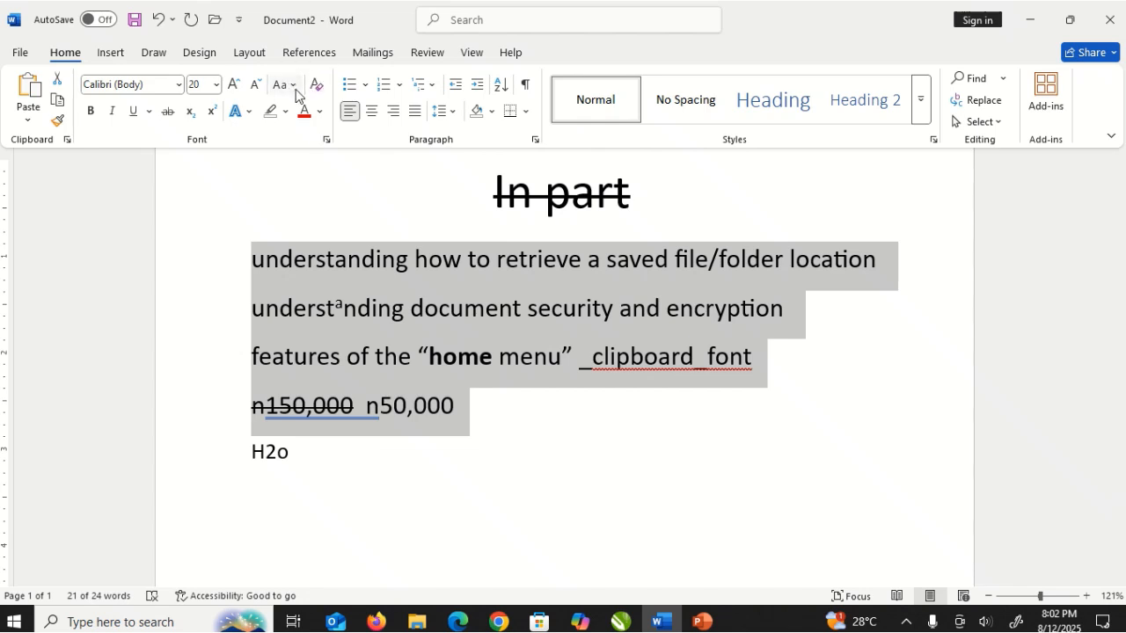
# Try UPPERCASE on the selected body lines and return them to lowercase.
pyautogui.click(294, 88)
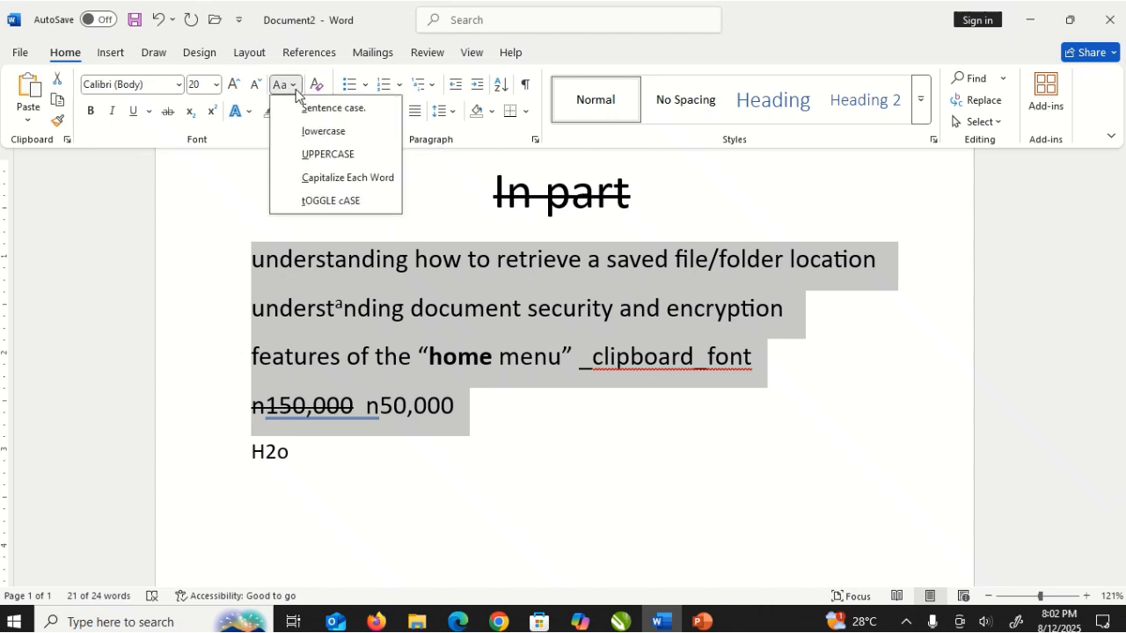
pyautogui.click(320, 156)
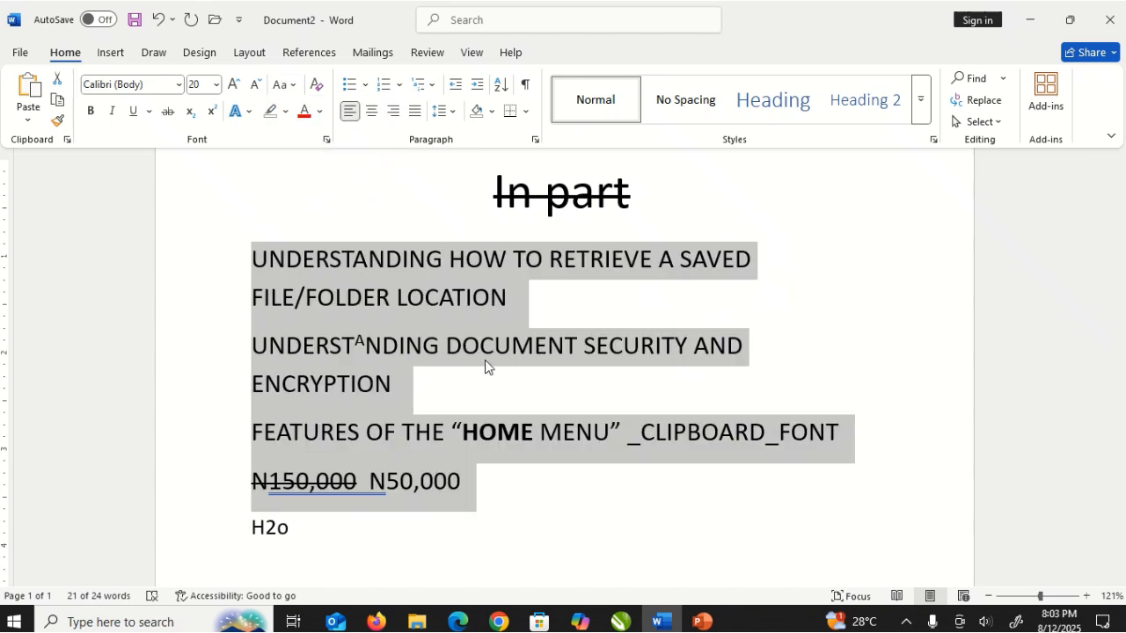
pyautogui.hotkey('shift', 'F3')
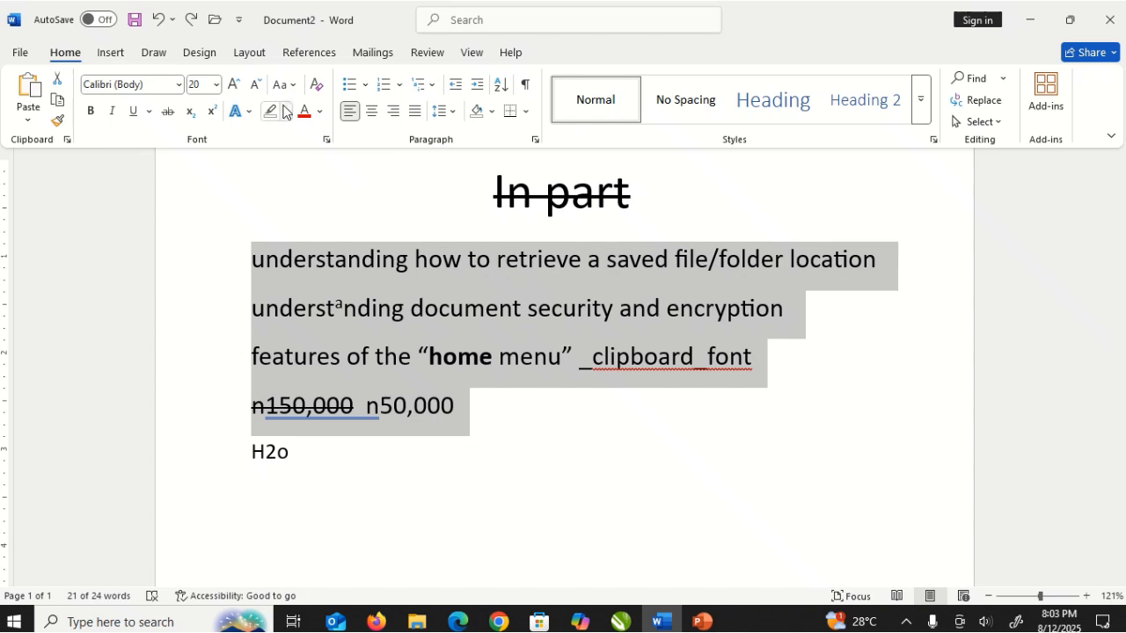
# Try tOGGLE cASE on the selected body lines and toggle them back to lowercase.
pyautogui.click(292, 85)
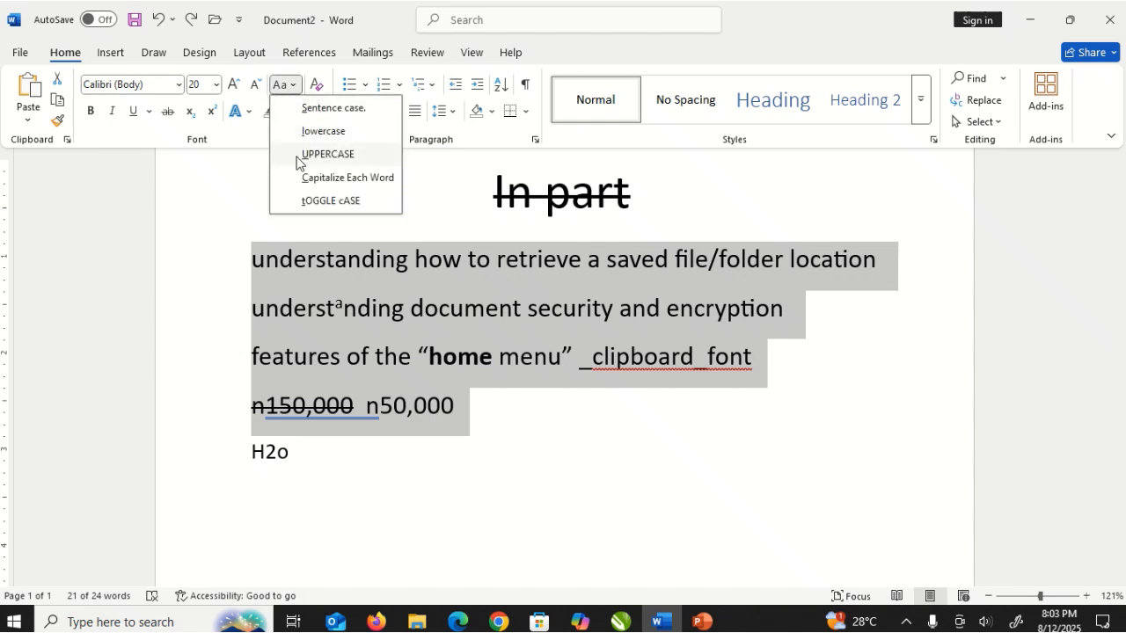
pyautogui.click(322, 200)
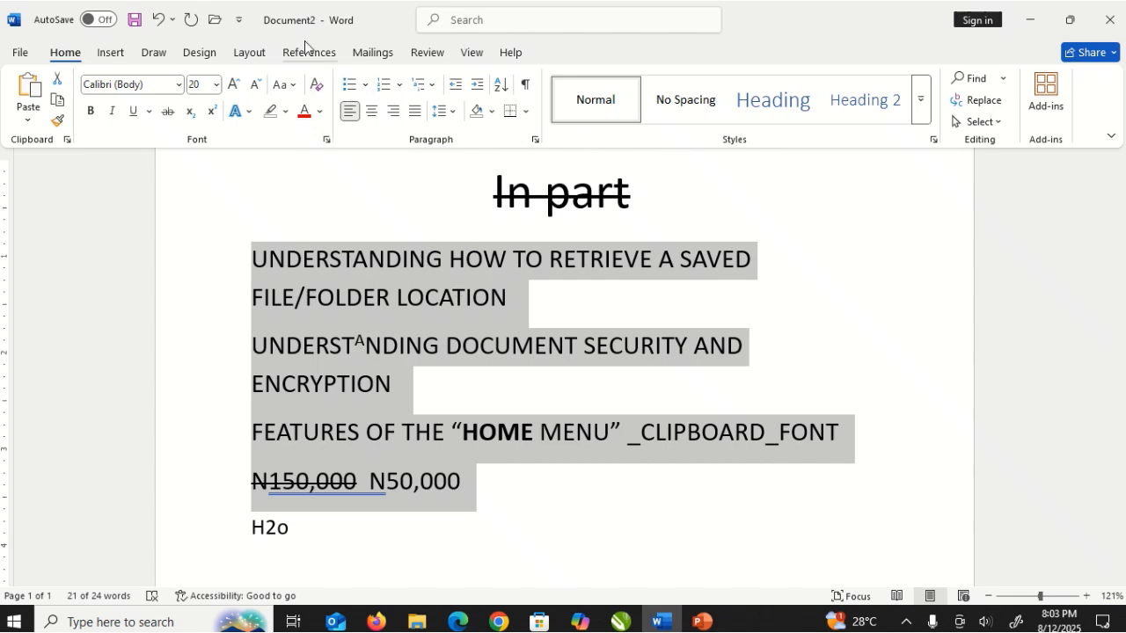
pyautogui.click(293, 88)
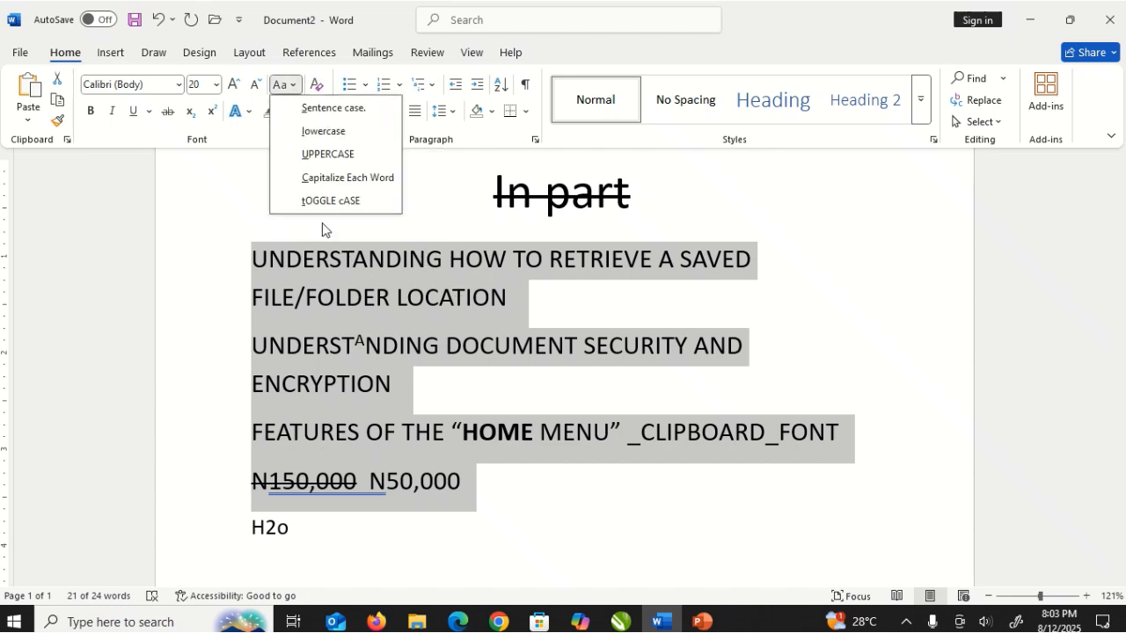
pyautogui.click(328, 200)
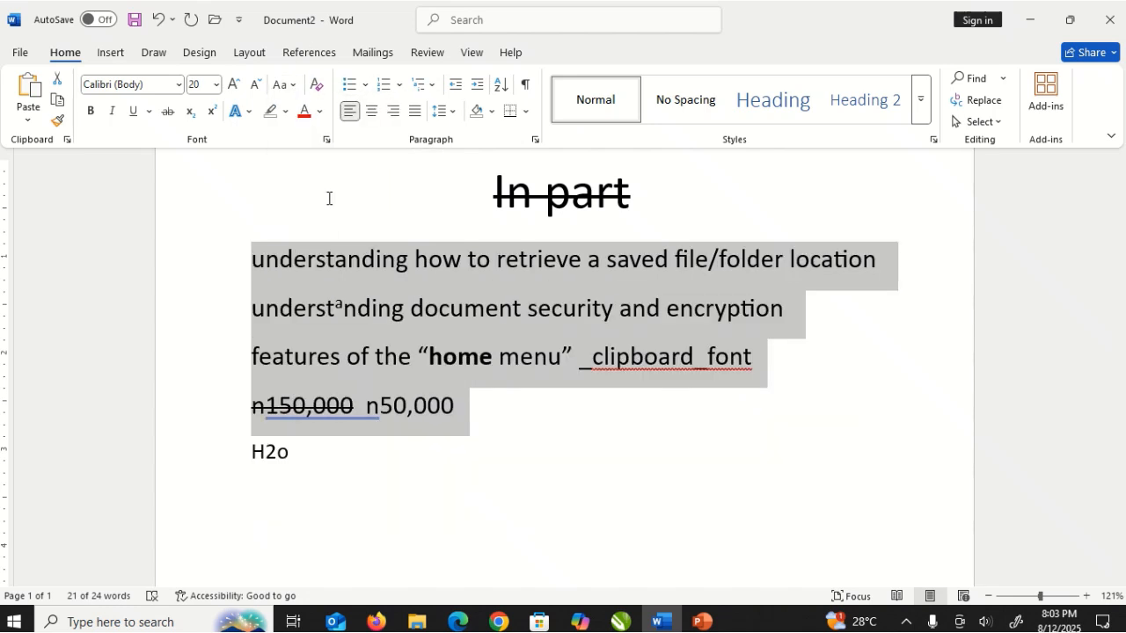
# Reselect the body lines from "understanding how to retrieve" through the price line and apply tOGGLE cASE to them.
pyautogui.click(286, 220)
pyautogui.click(254, 254)
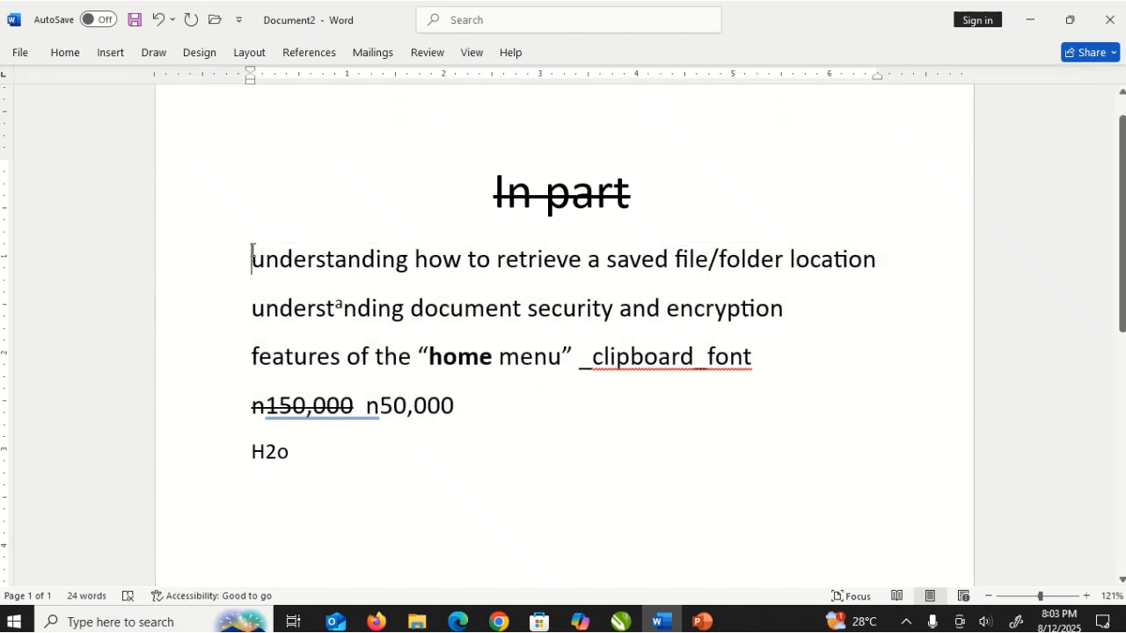
pyautogui.moveTo(419, 350); pyautogui.dragTo(482, 397)
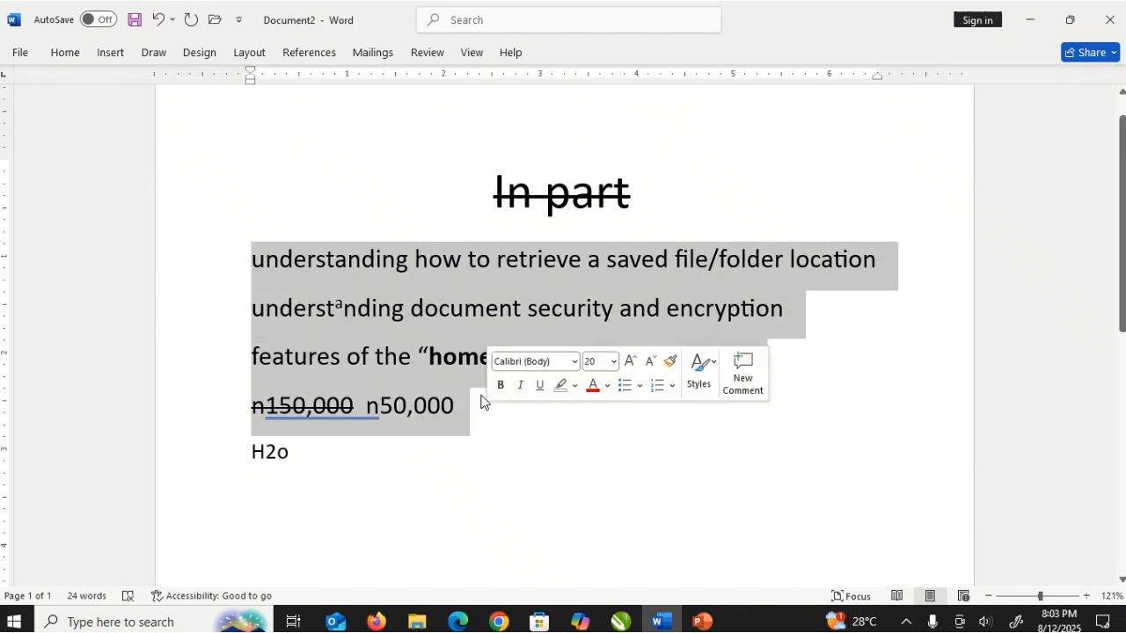
pyautogui.click(66, 57)
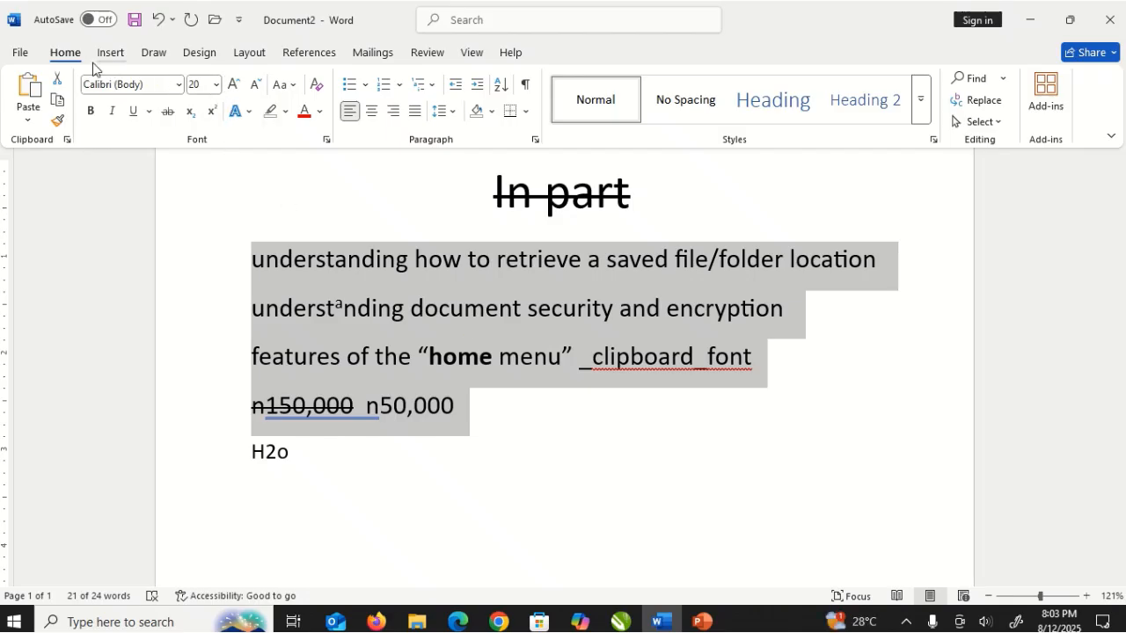
pyautogui.click(294, 91)
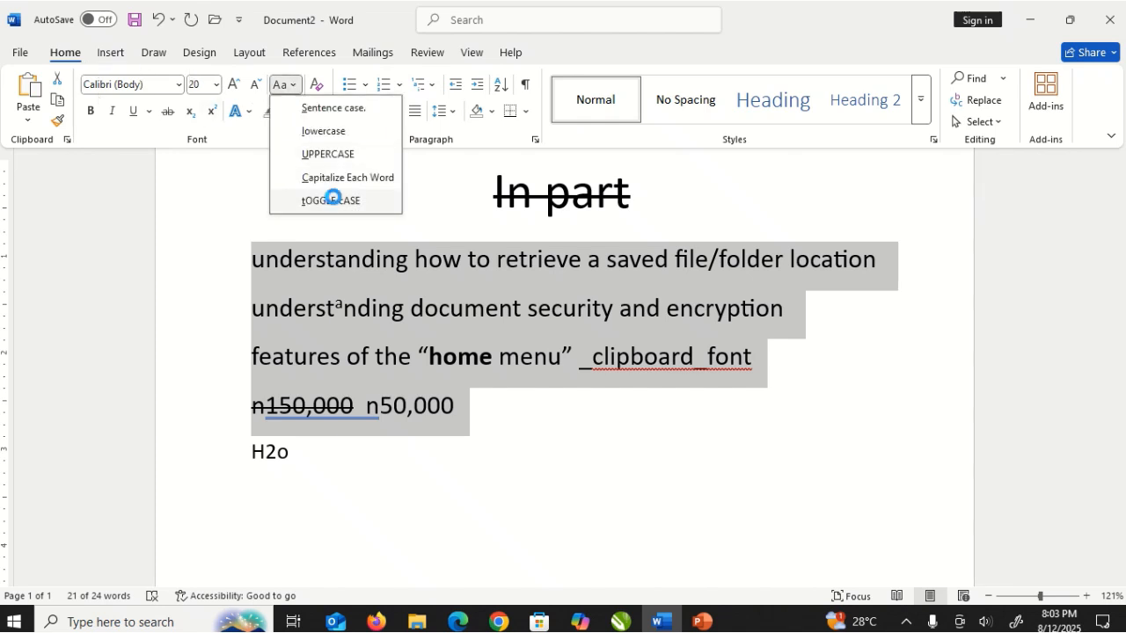
pyautogui.click(332, 200)
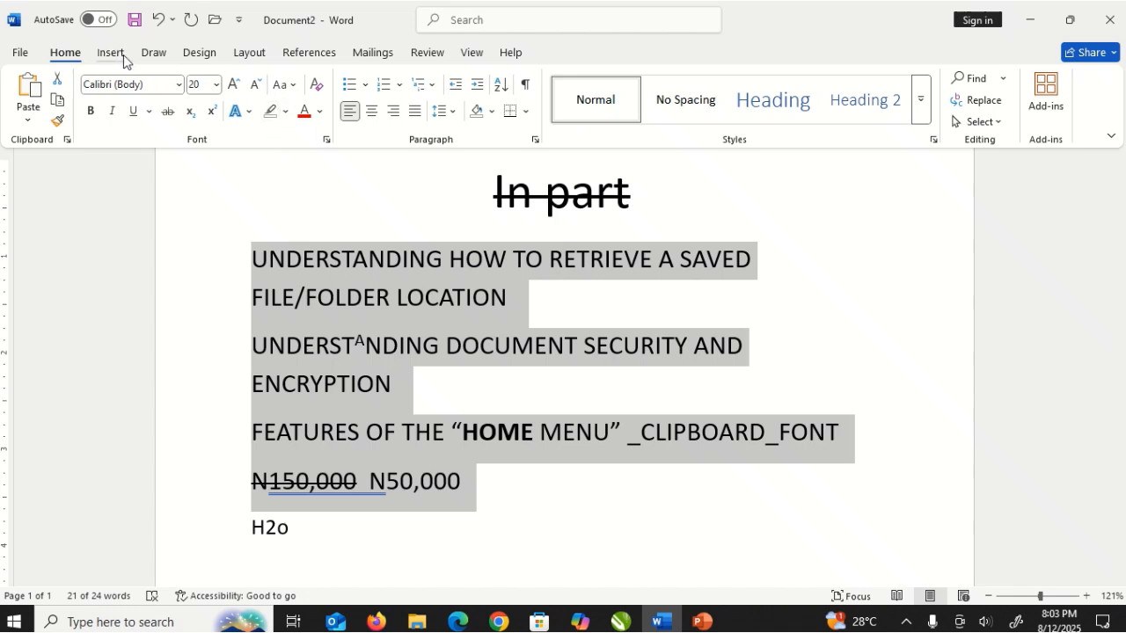
pyautogui.hotkey('ctrl', 'F1')
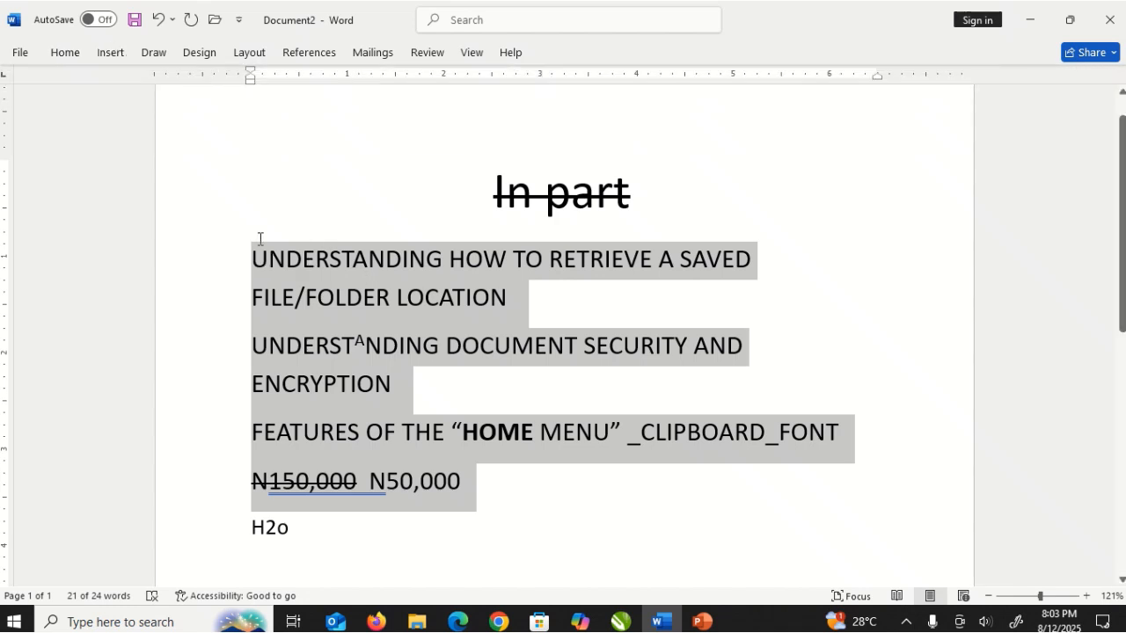
# Apply Capitalize Each Word with the cursor at the first word of the first body line, "UNDERSTANDING".
pyautogui.click(256, 267)
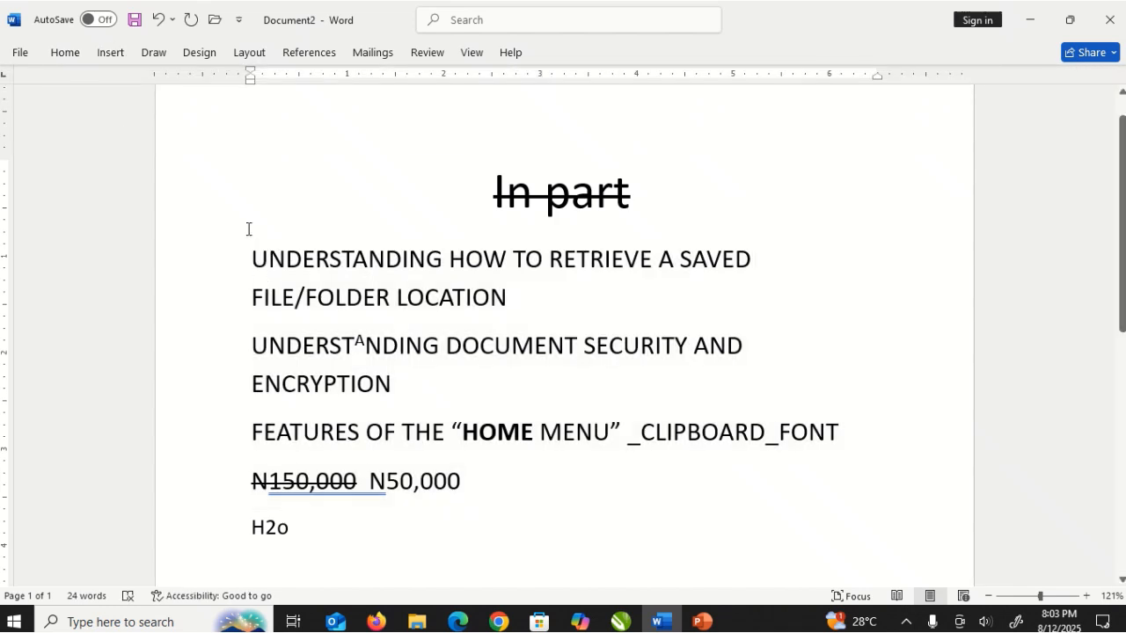
pyautogui.click(69, 57)
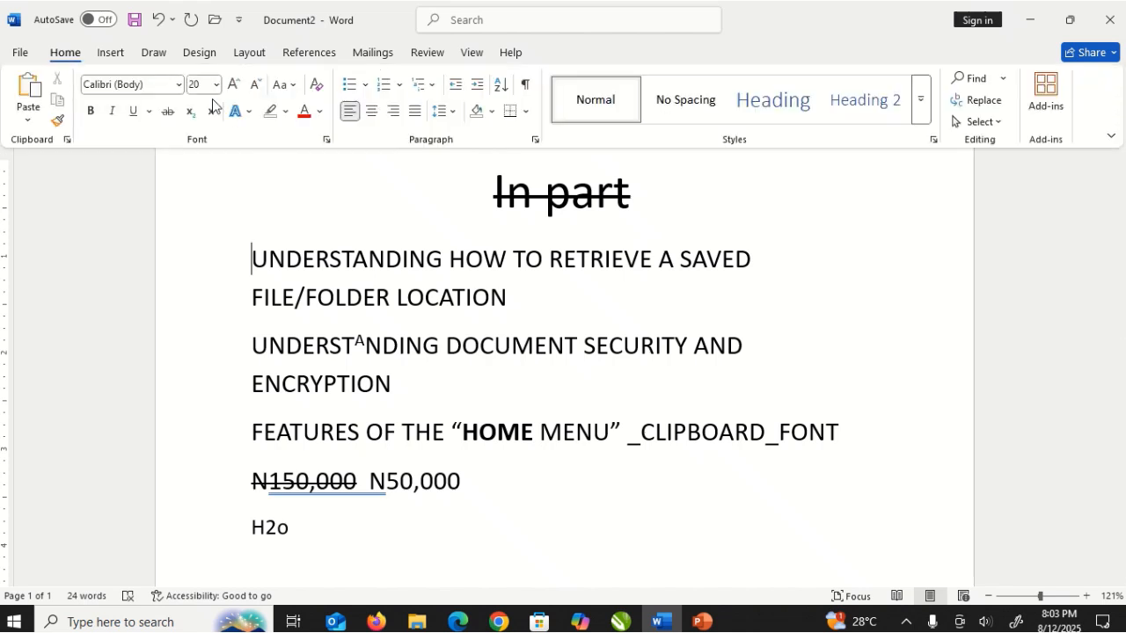
pyautogui.click(289, 85)
pyautogui.click(317, 178)
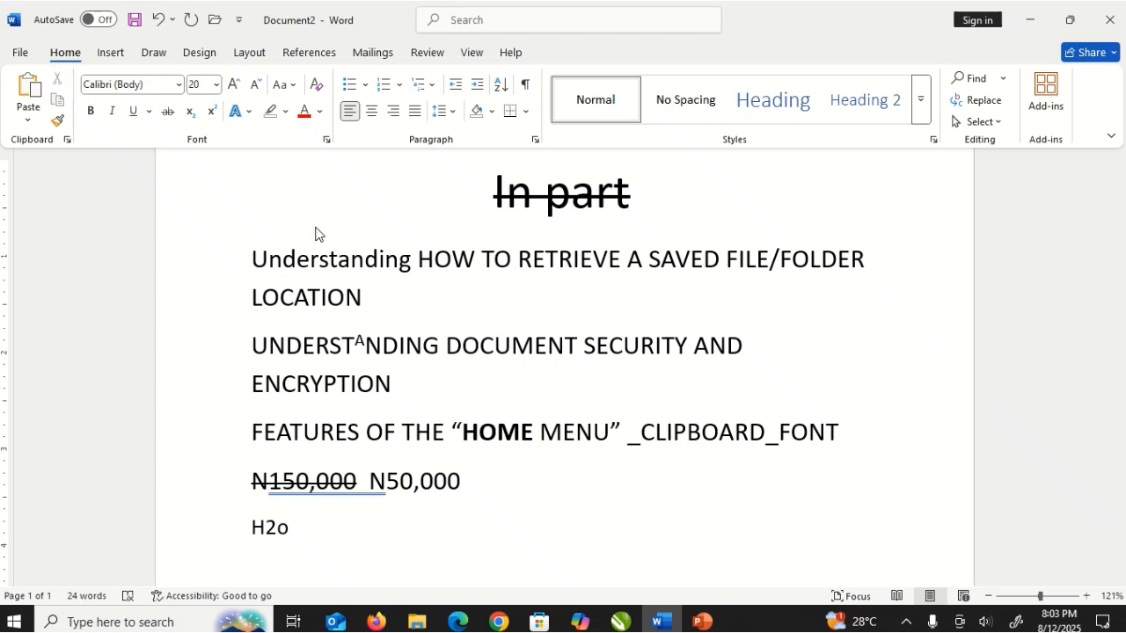
# Select the whole document and apply Capitalize Each Word so every word, including the title, starts with a capital letter.
pyautogui.hotkey('ctrl', 'F1')
pyautogui.hotkey('ctrl', 'a')
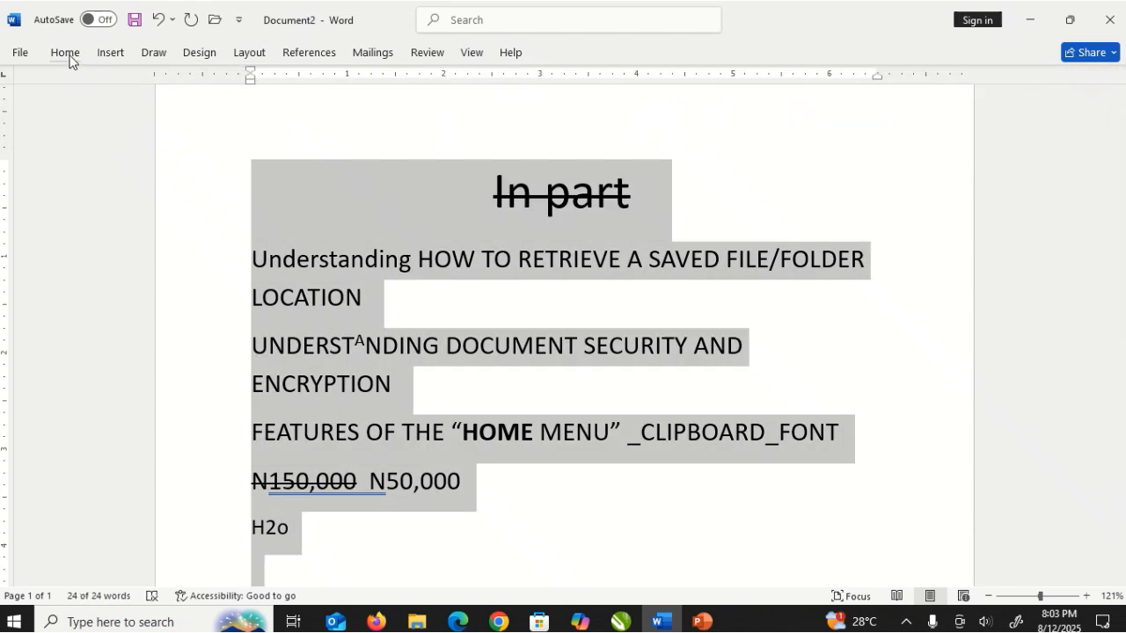
pyautogui.click(70, 56)
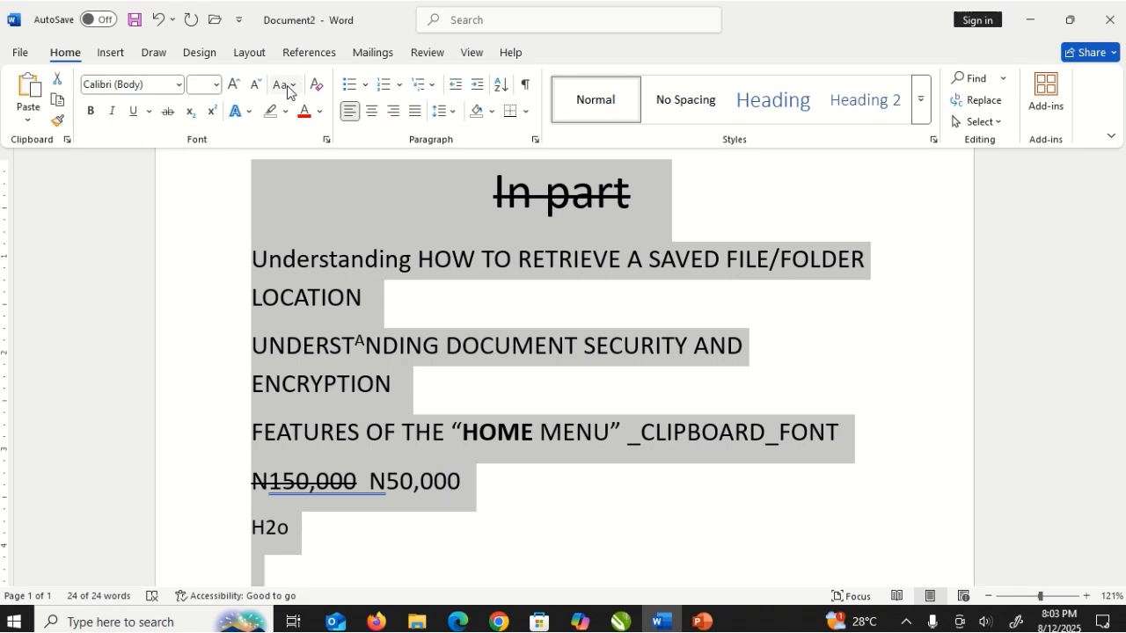
pyautogui.click(287, 88)
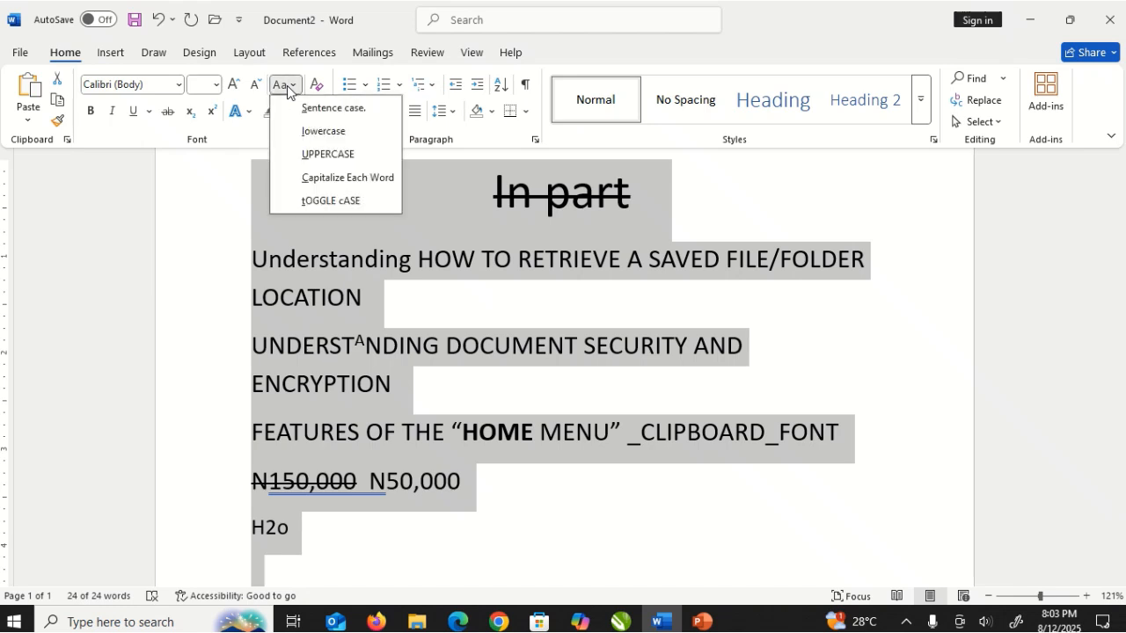
pyautogui.click(333, 180)
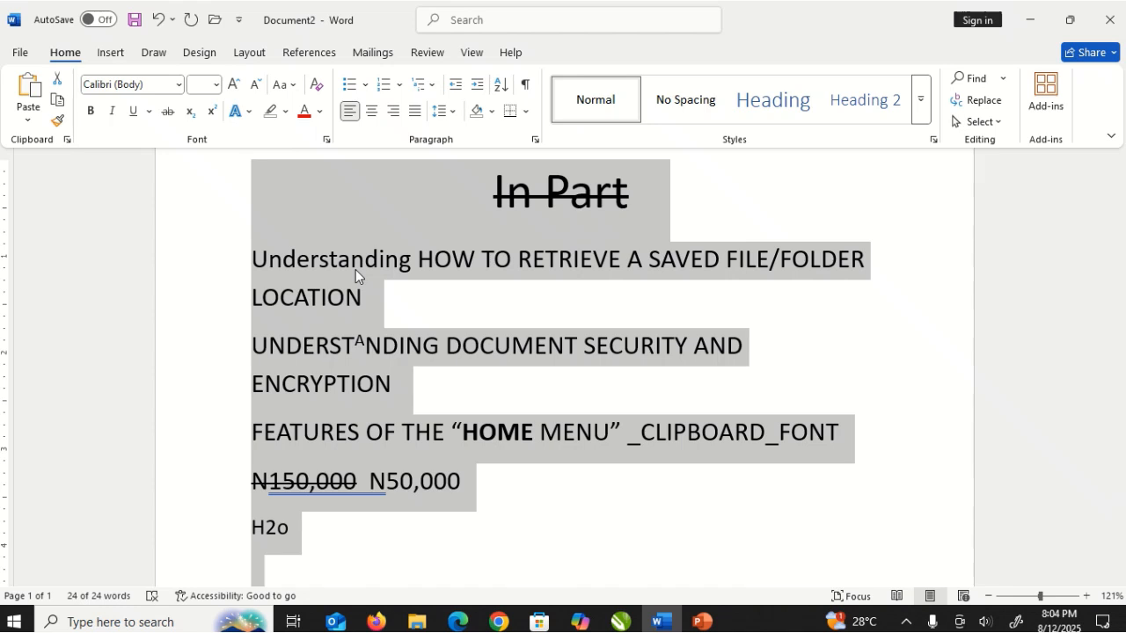
pyautogui.click(285, 86)
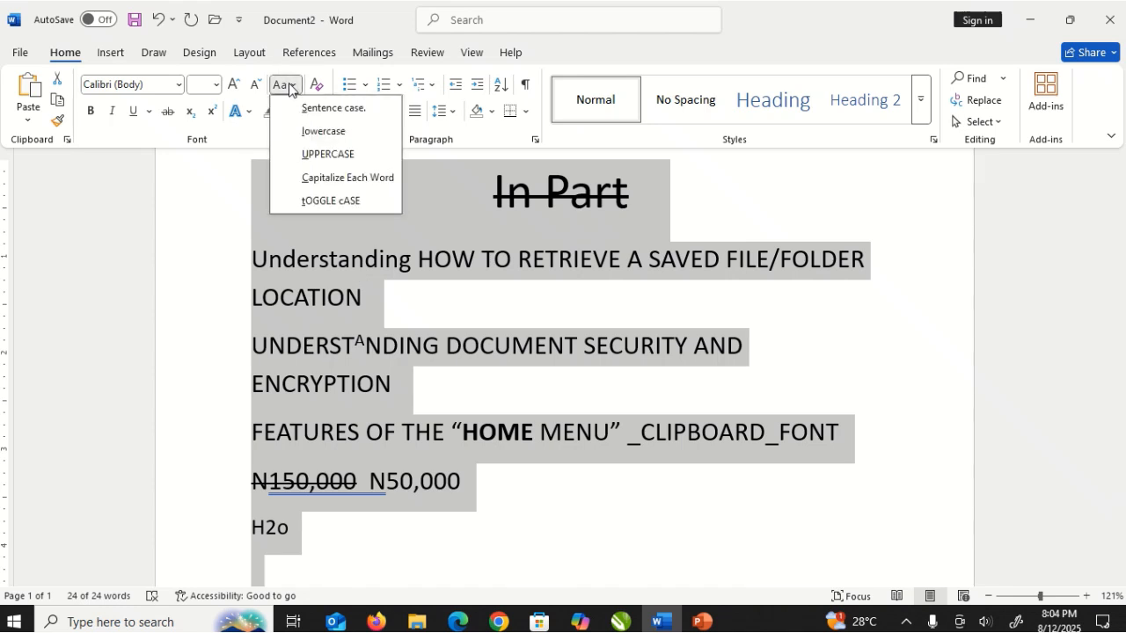
pyautogui.click(324, 182)
pyautogui.hotkey('ctrl', 'a')
pyautogui.hotkey('shift', 'F3')
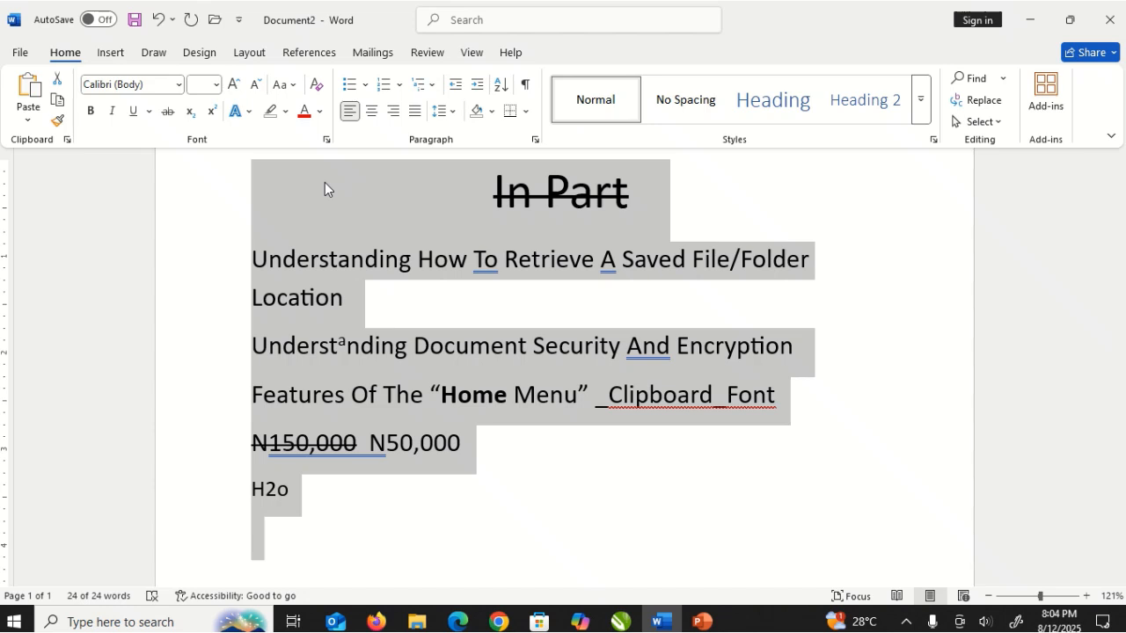
# Try tOGGLE cASE on the whole document and restore the capitalized words.
pyautogui.click(293, 86)
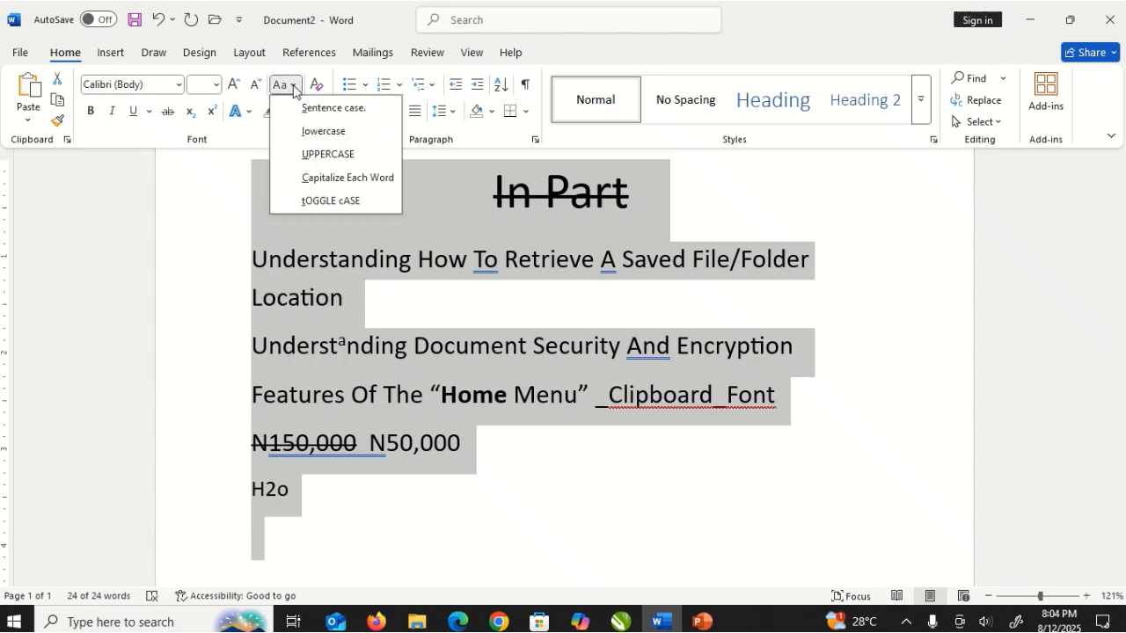
pyautogui.click(320, 198)
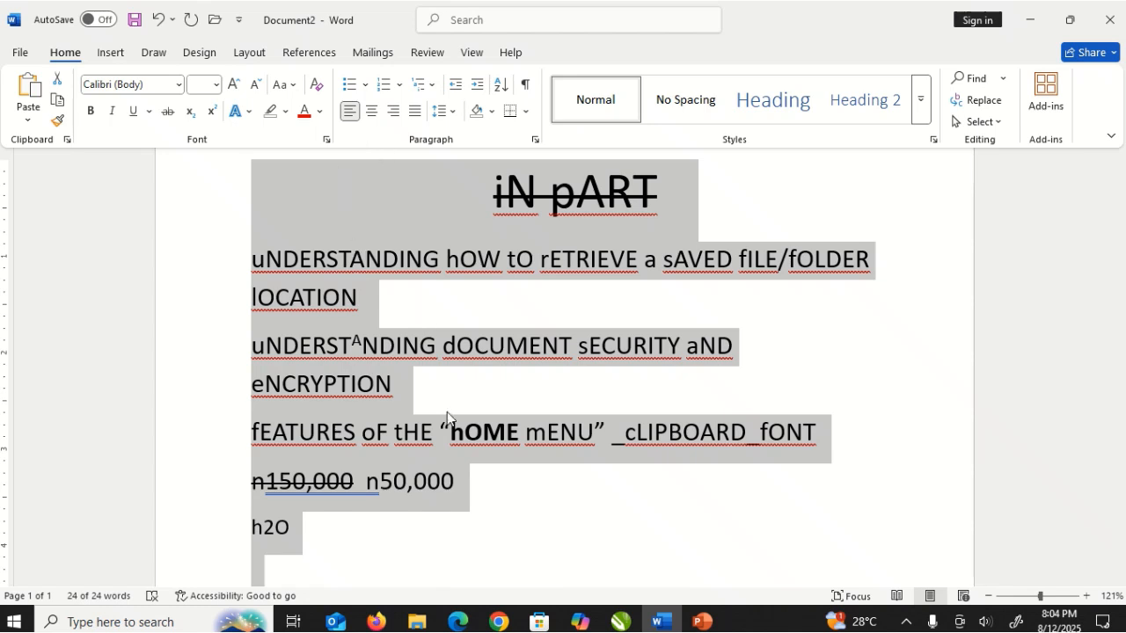
pyautogui.hotkey('shift', 'F3')
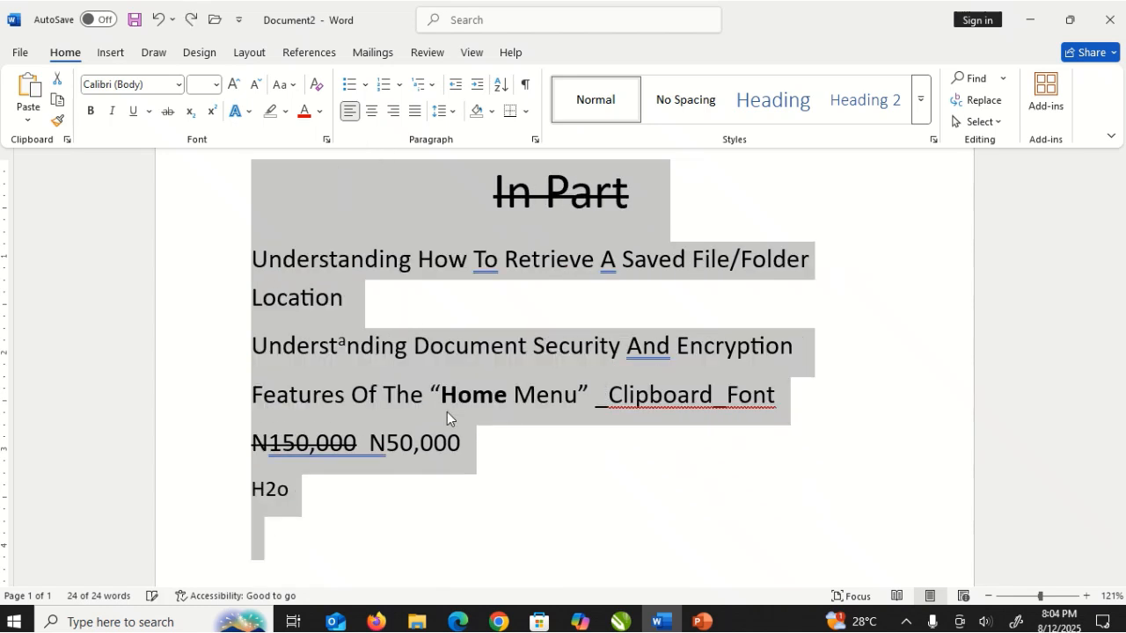
# Set the font colour of the whole document to a dark blue from Additional Colors and deselect the text.
pyautogui.click(320, 113)
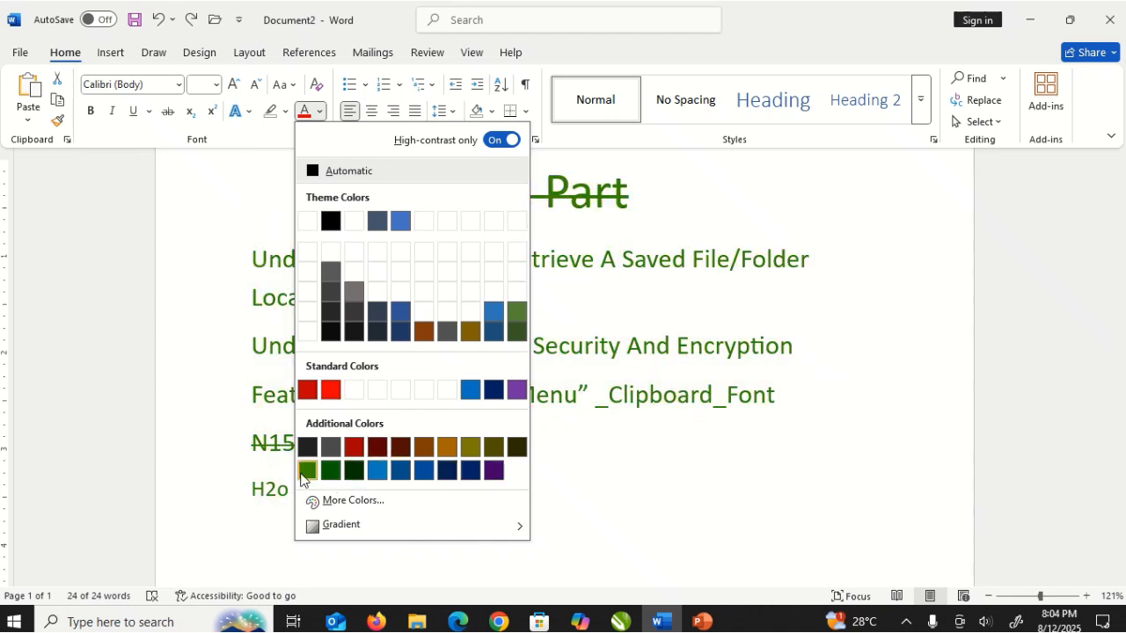
pyautogui.click(401, 475)
pyautogui.hotkey('ctrl', 'F1')
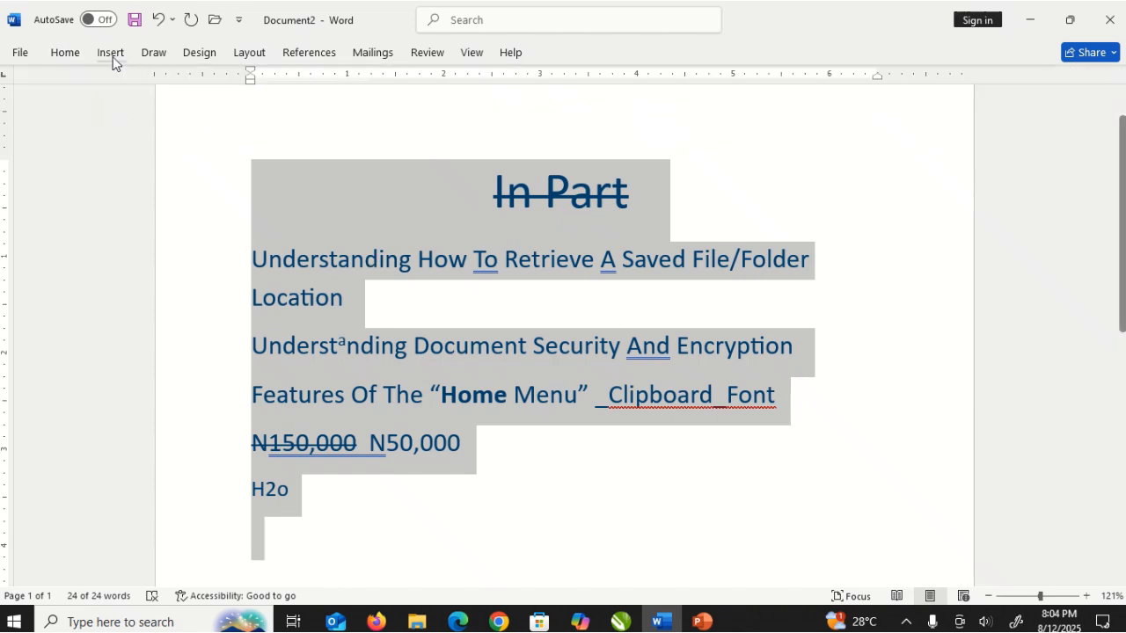
pyautogui.click(66, 53)
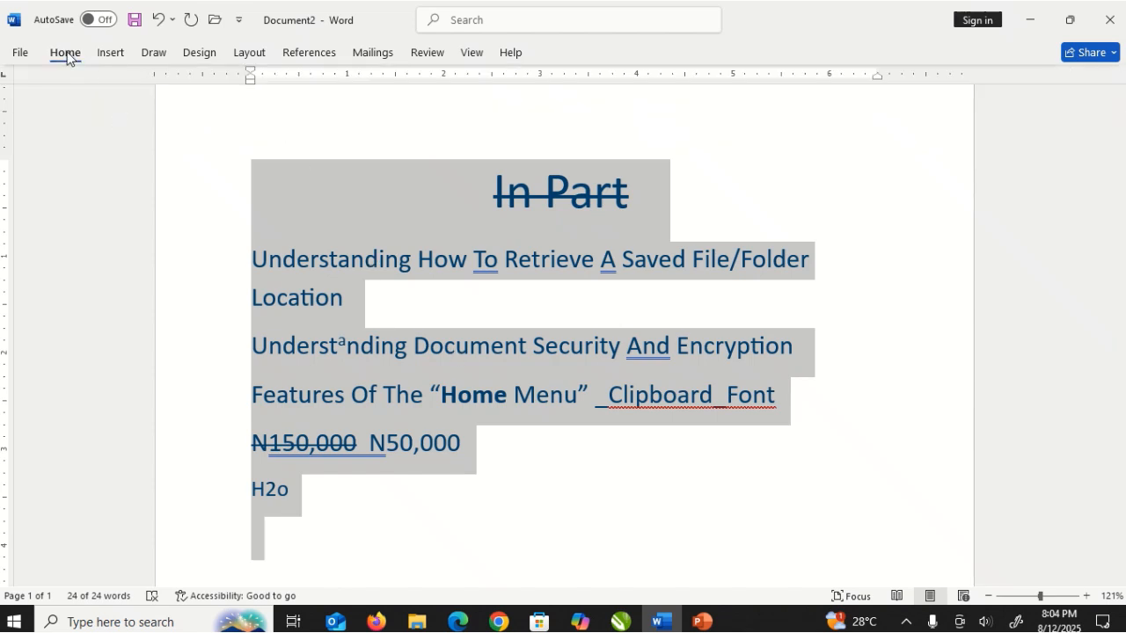
pyautogui.click(391, 236)
pyautogui.click(391, 236)
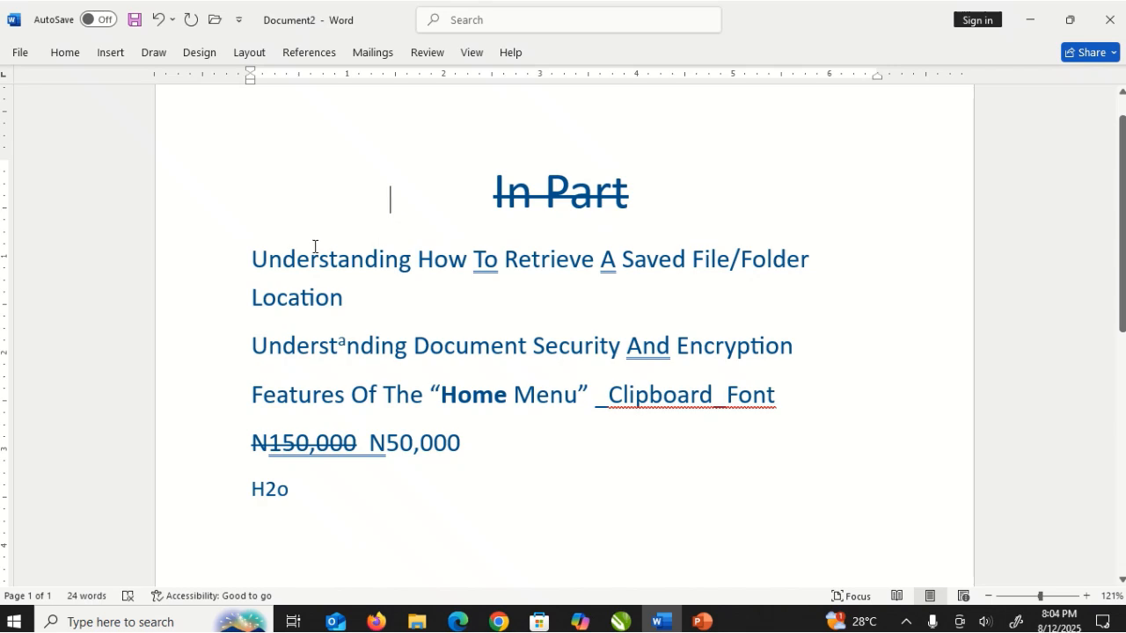
# Select the whole document and set its font colour back to Automatic.
pyautogui.hotkey('ctrl', 'a')
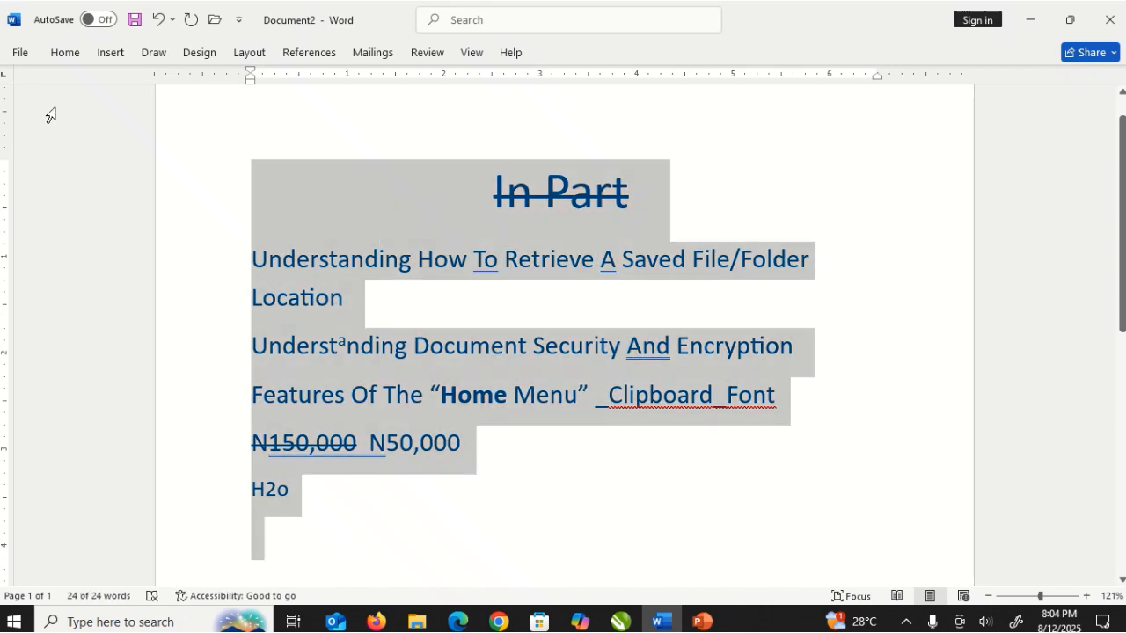
pyautogui.click(65, 52)
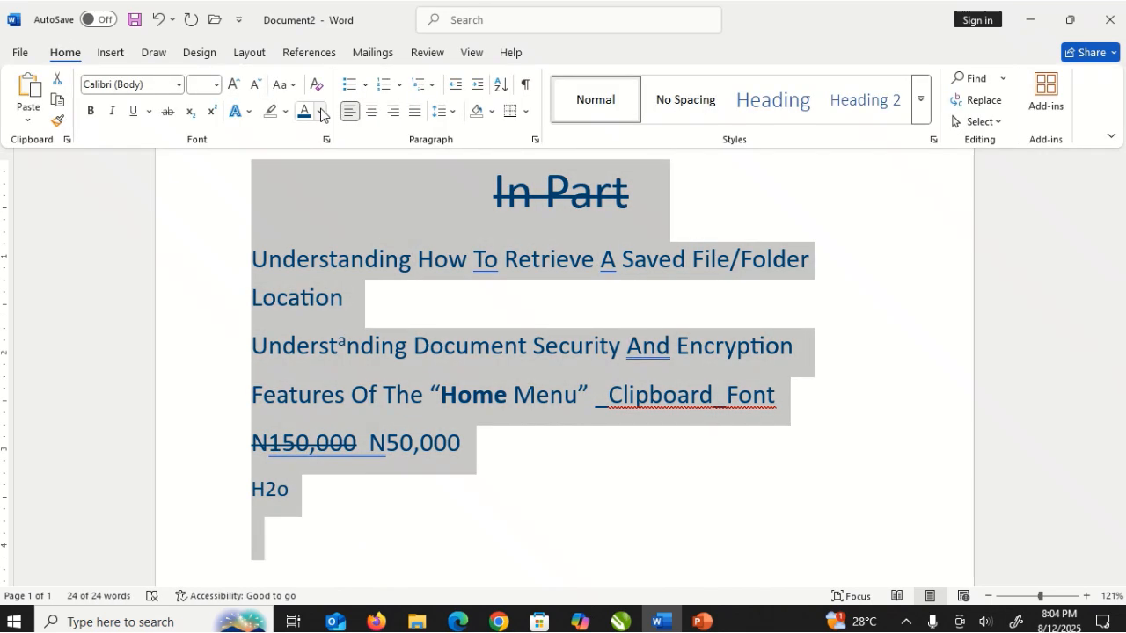
pyautogui.click(320, 112)
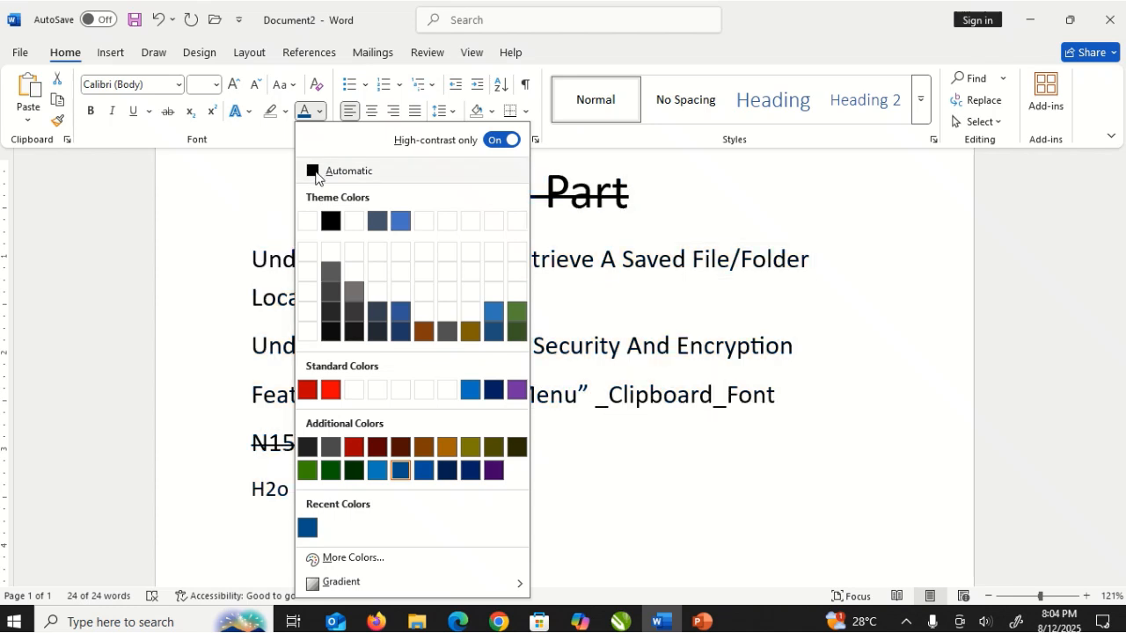
pyautogui.click(315, 171)
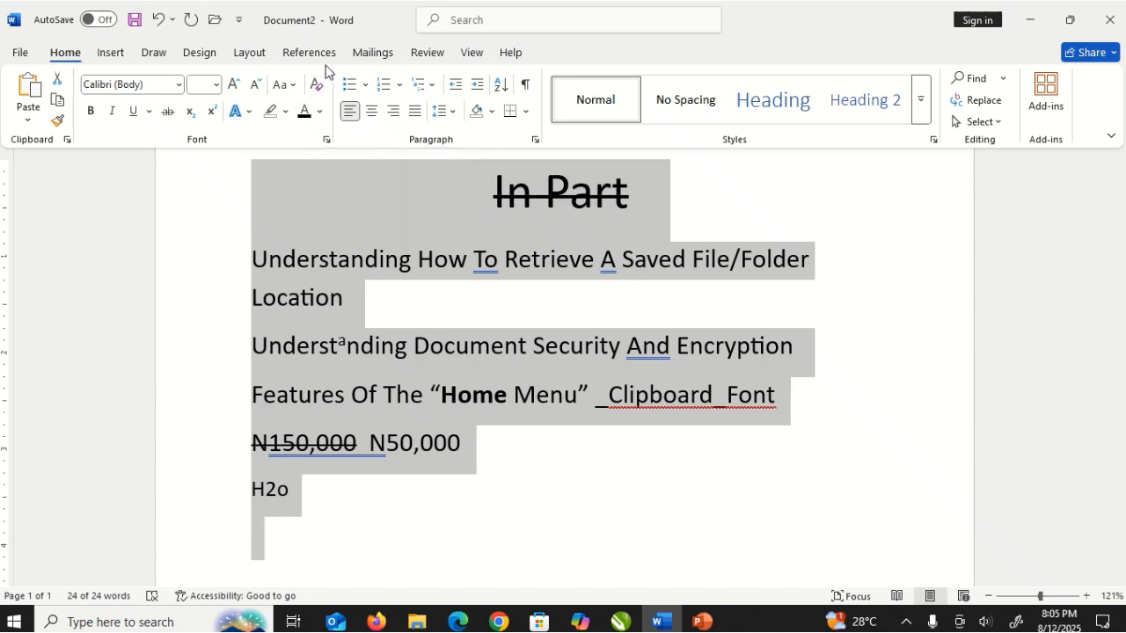
# Clear all formatting from the selected document text, including the title, and deselect it.
pyautogui.click(317, 86)
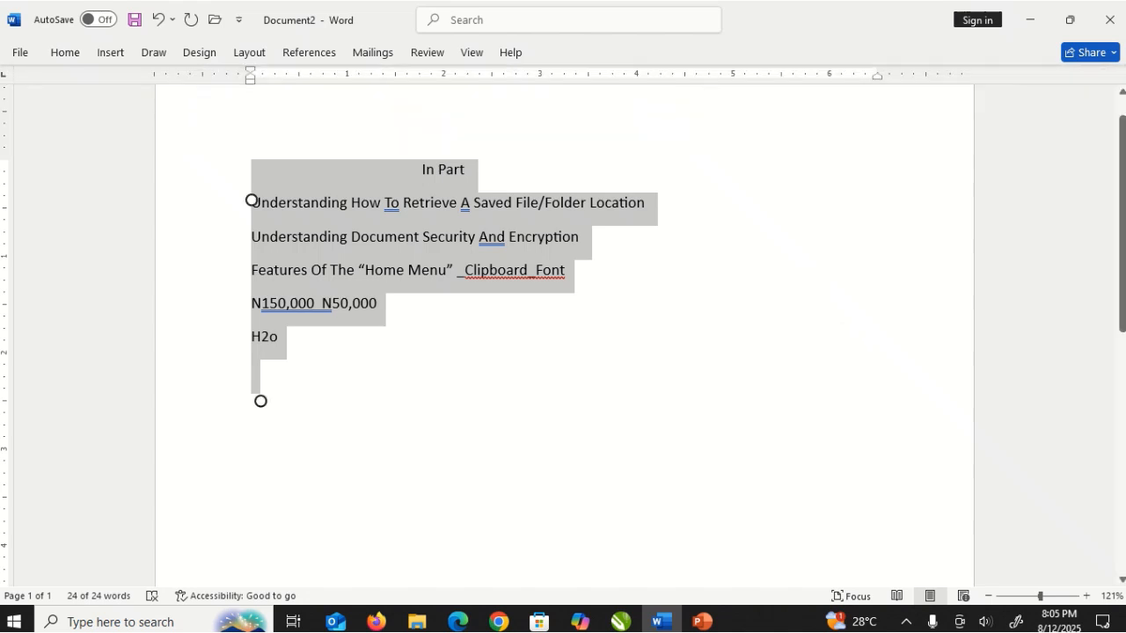
pyautogui.scroll(7, 480, 264)
pyautogui.scroll(3, 528, 335)
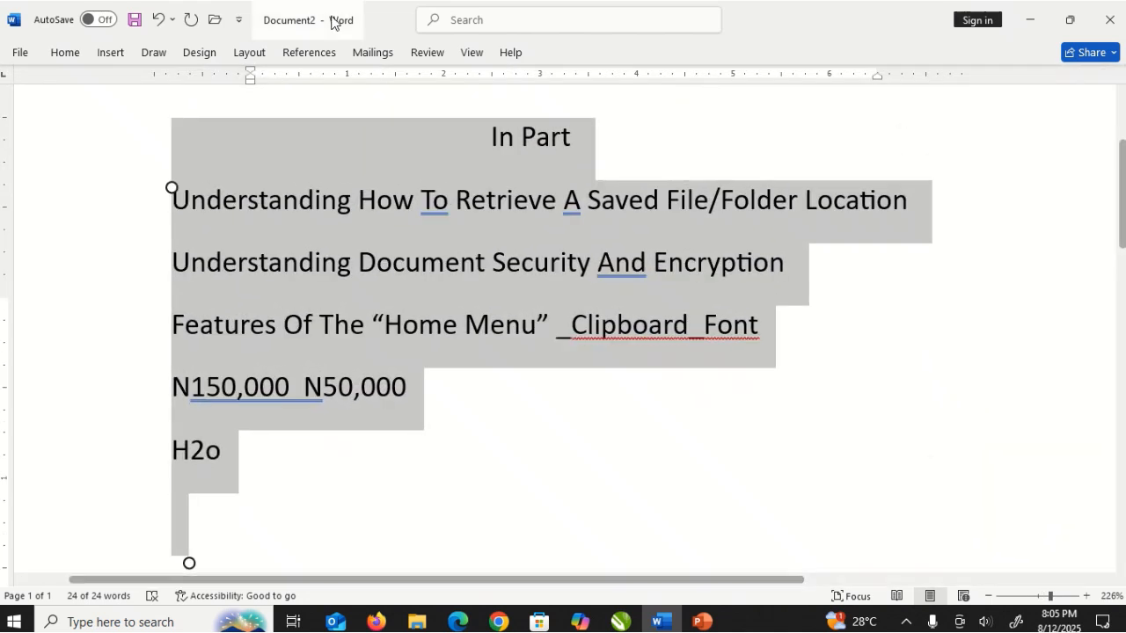
pyautogui.scroll(-10, 487, 232)
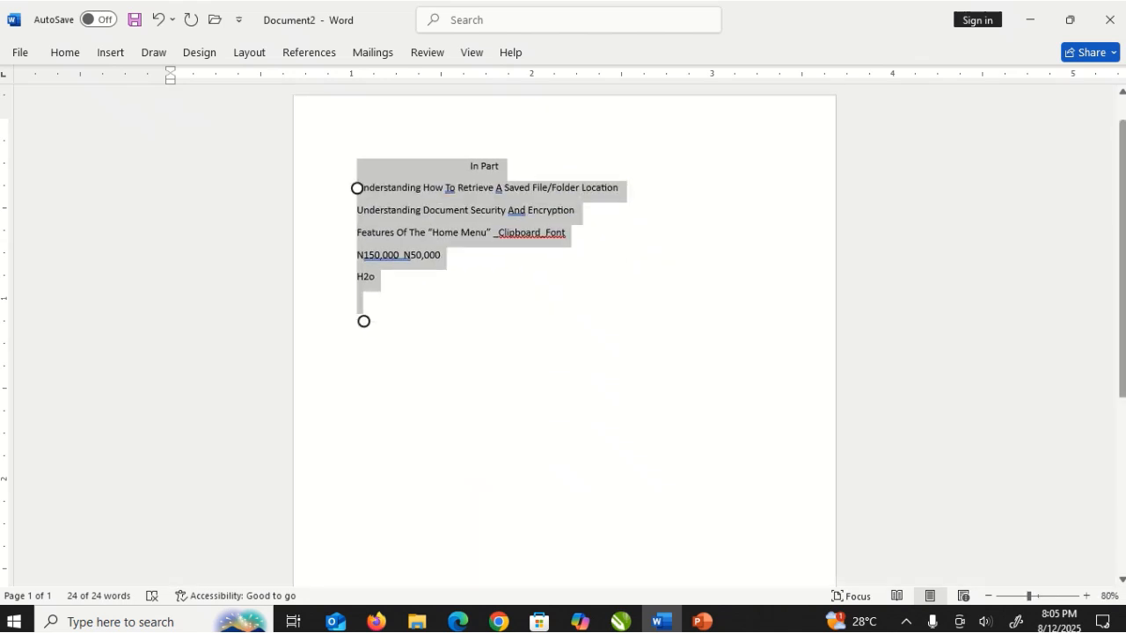
pyautogui.click(61, 55)
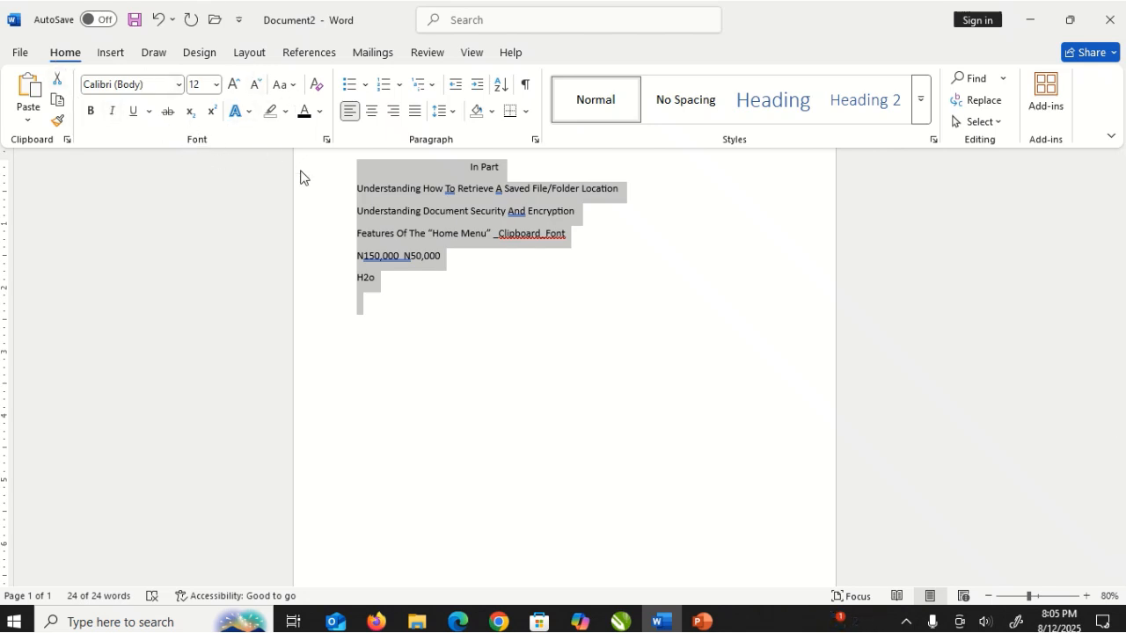
pyautogui.hotkey('ctrl', 'F1')
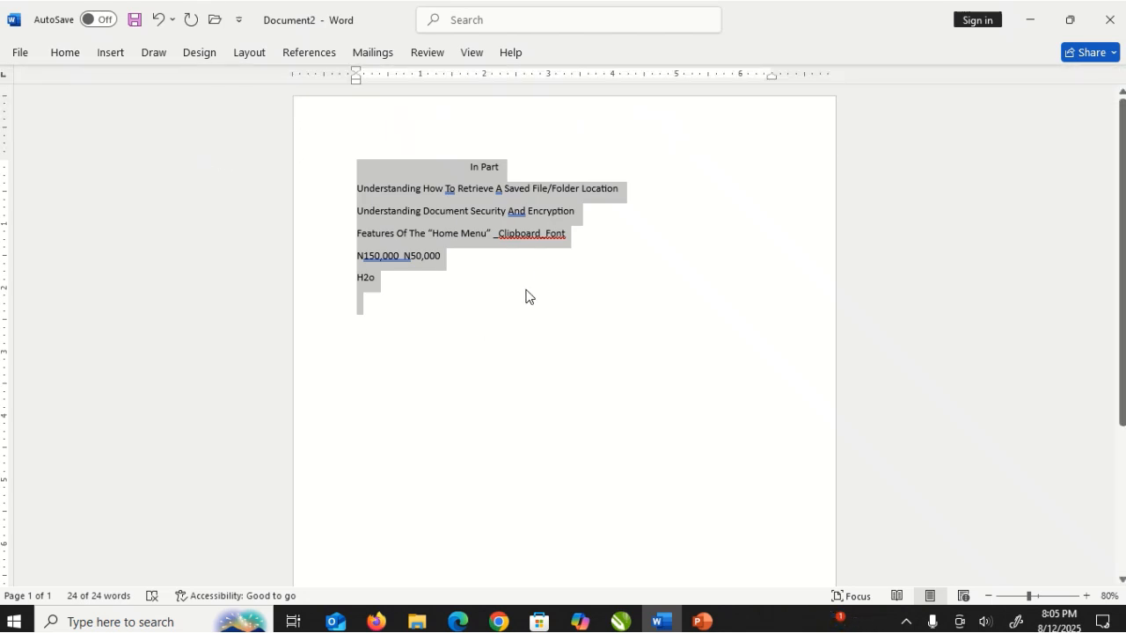
pyautogui.click(526, 297)
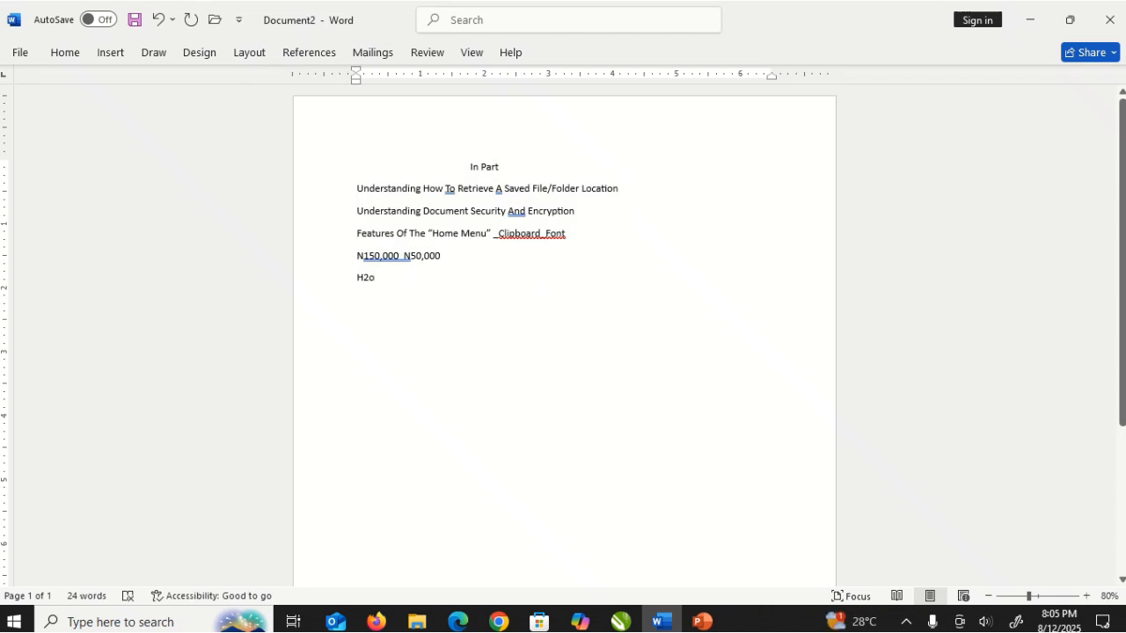
pyautogui.scroll(3, 528, 295)
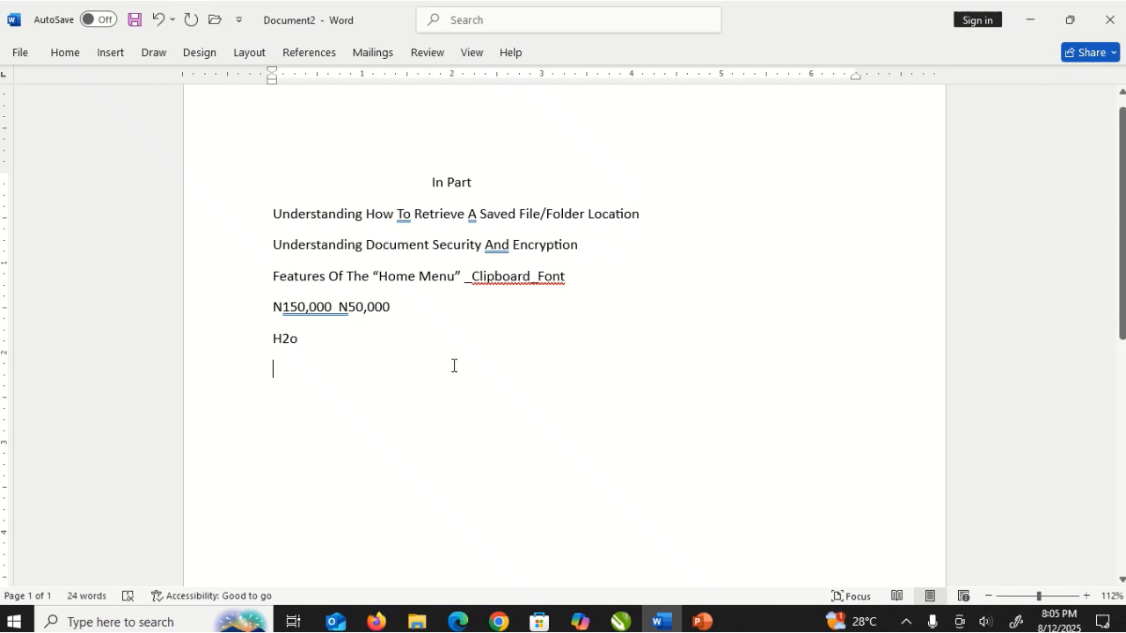
pyautogui.scroll(4, 565, 338)
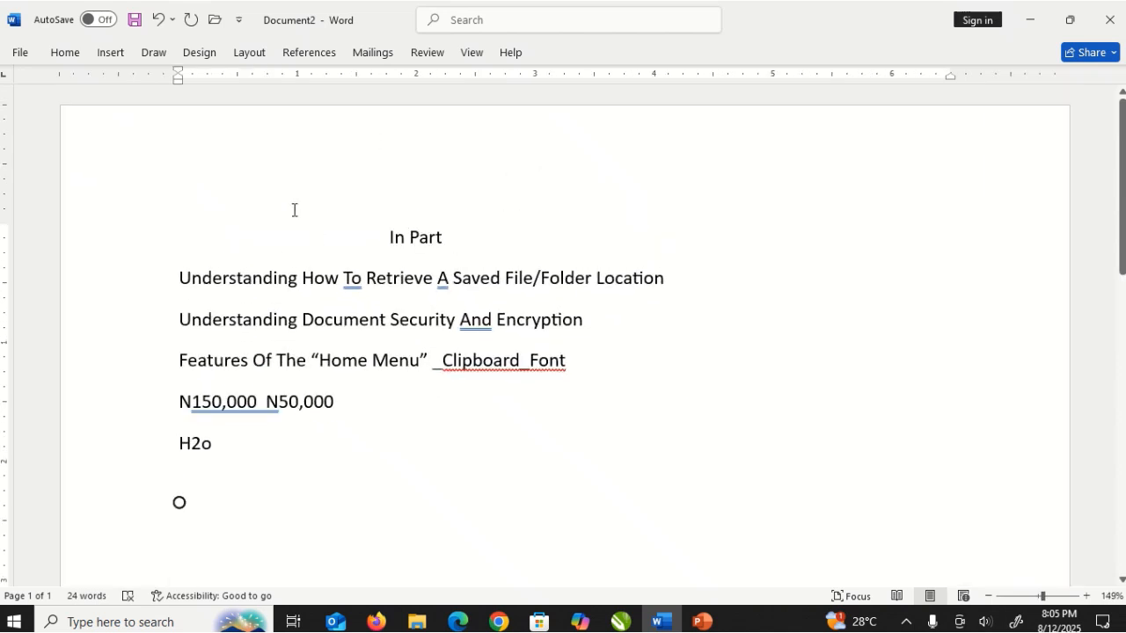